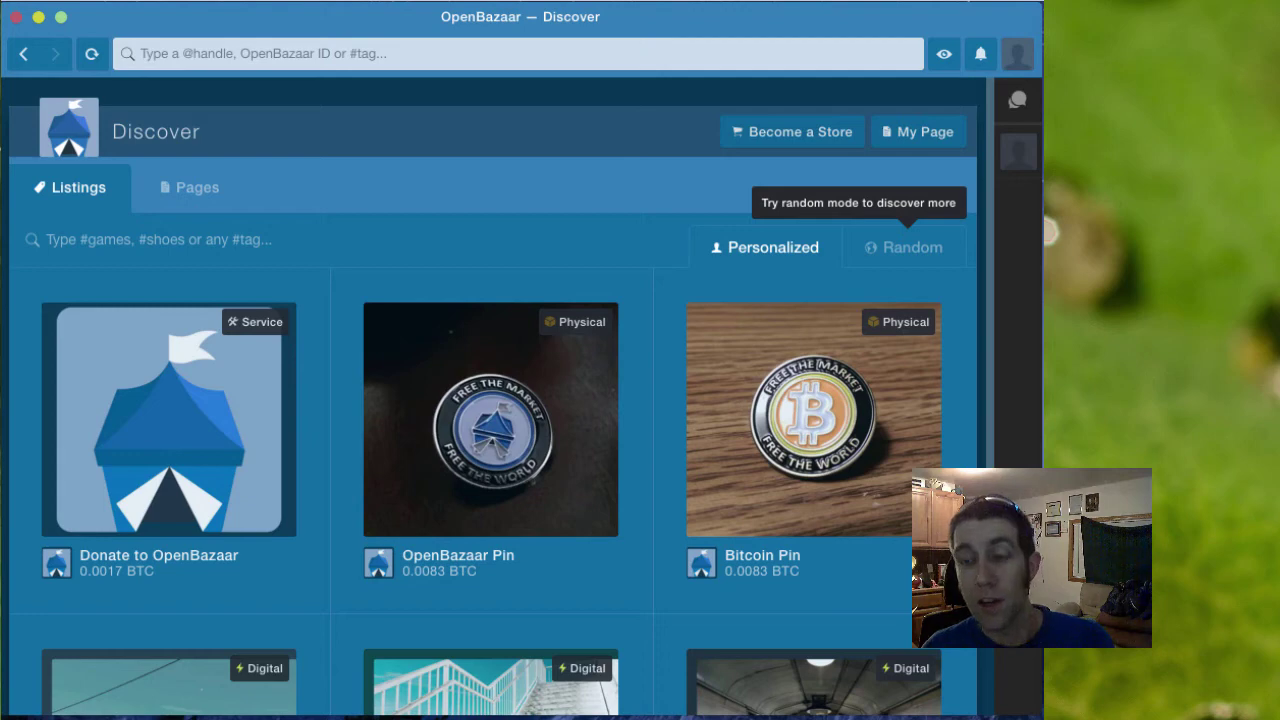
Load the OpenBazaar Hosting page from the 'ag' address-bar suggestion and begin sign-up.
key("super+Tab")
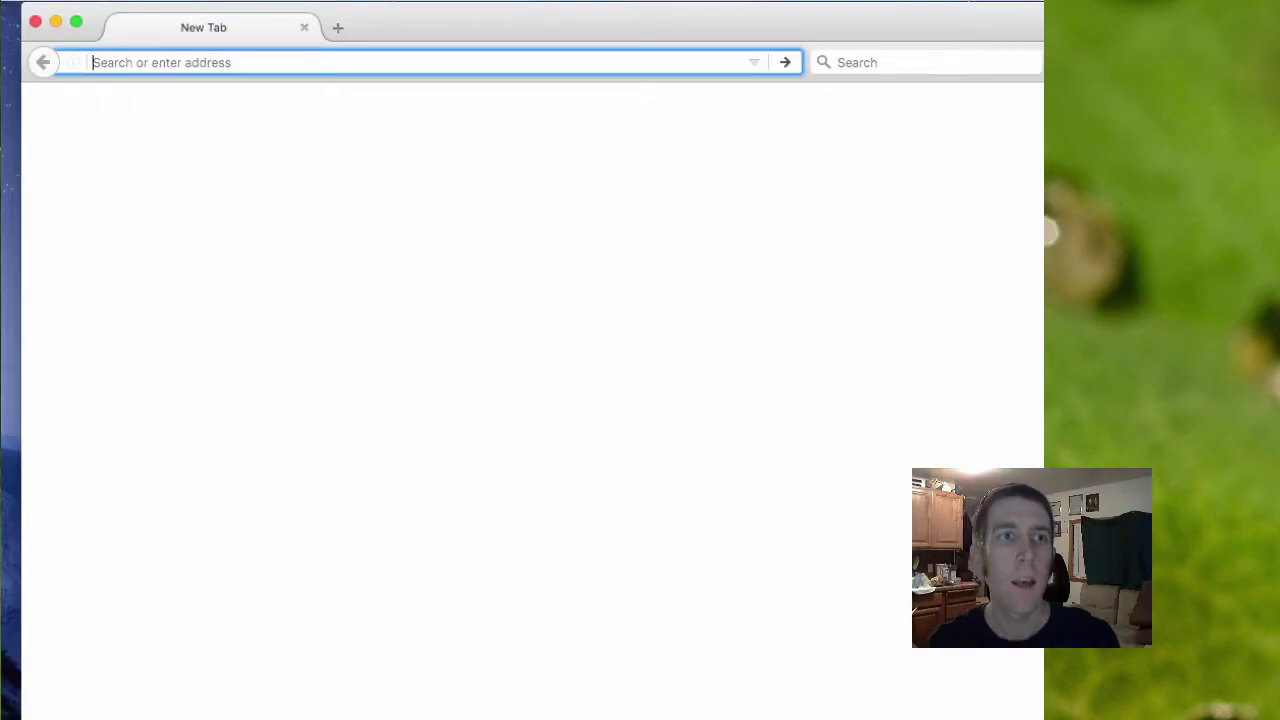
type("agoristhosting.com/")
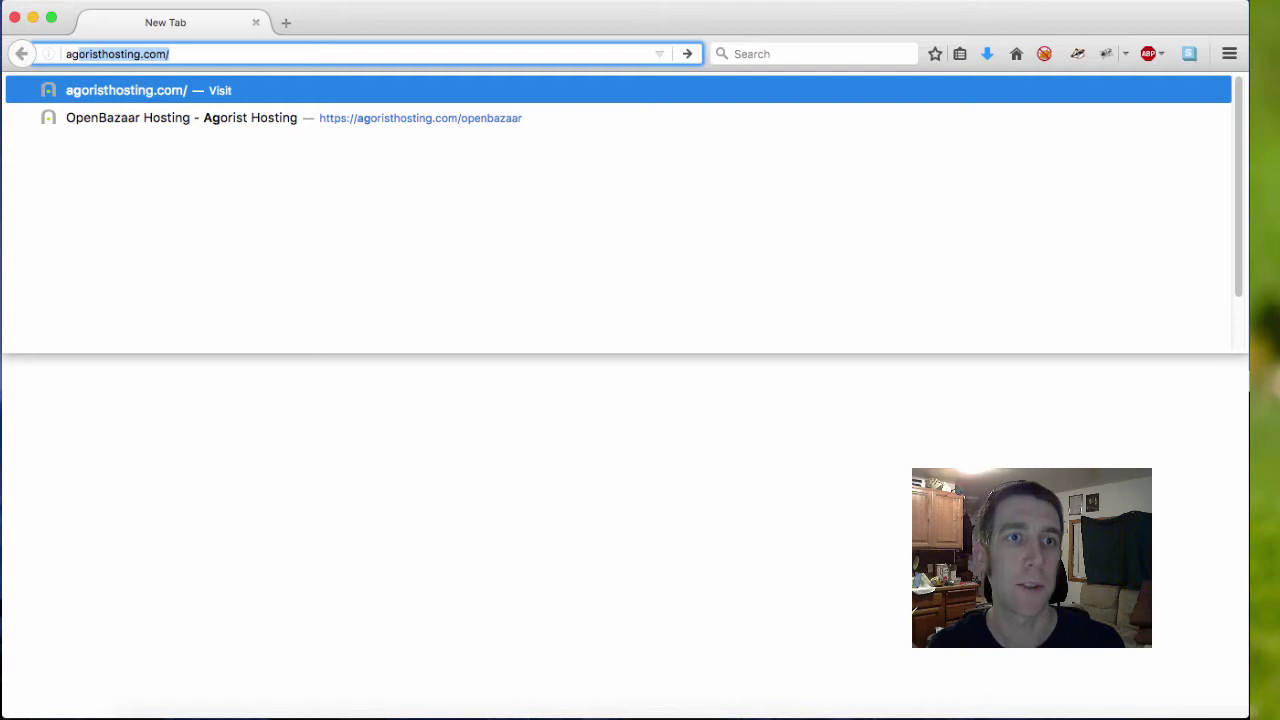
key("Down")
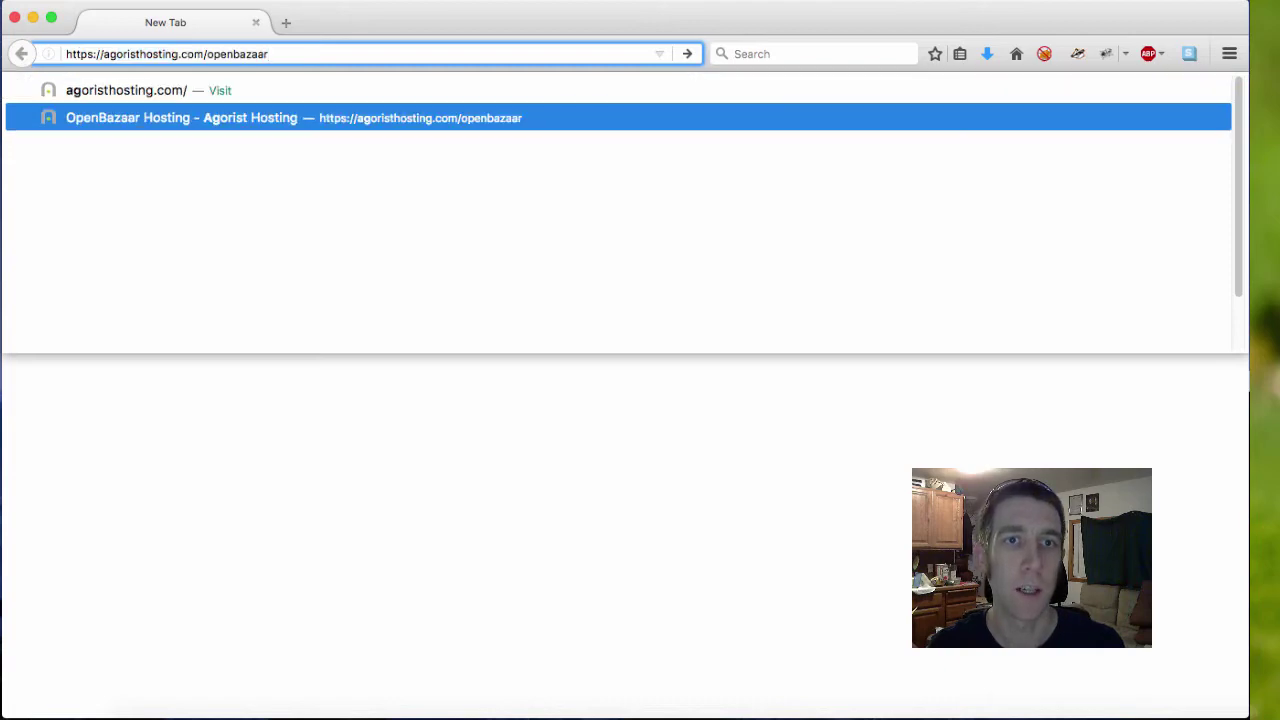
key("Return")
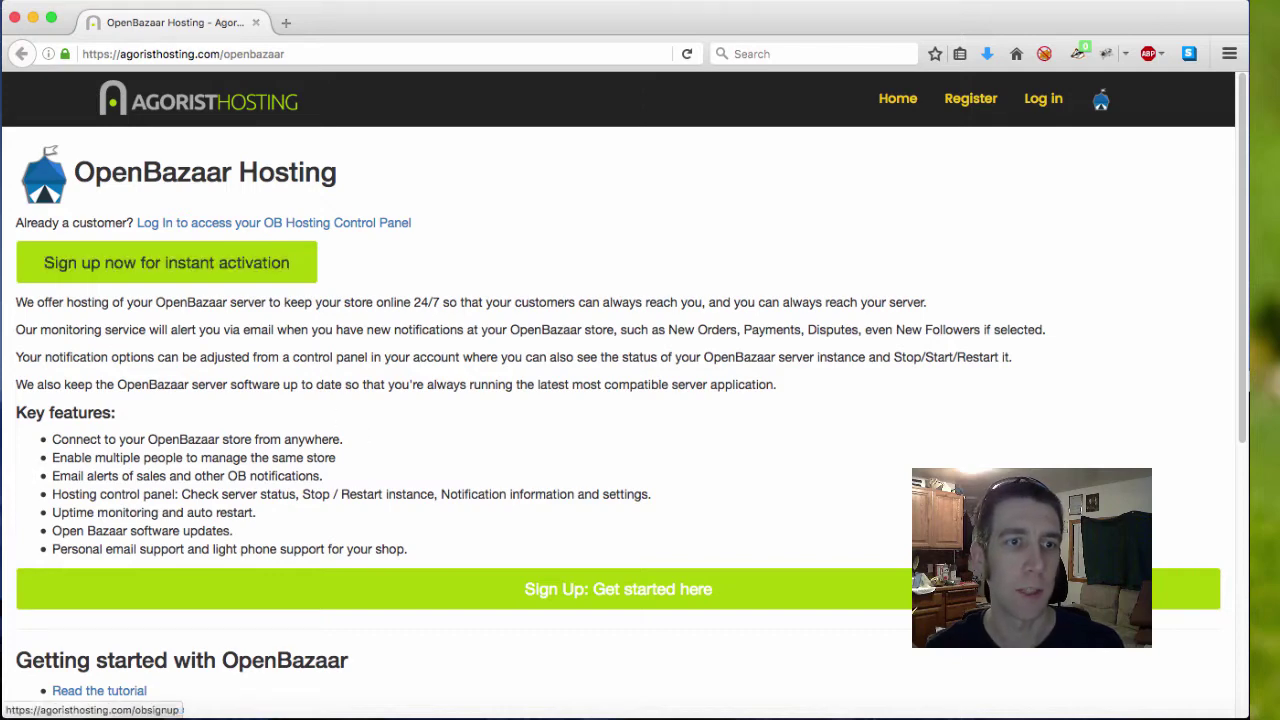
left_click(87, 273)
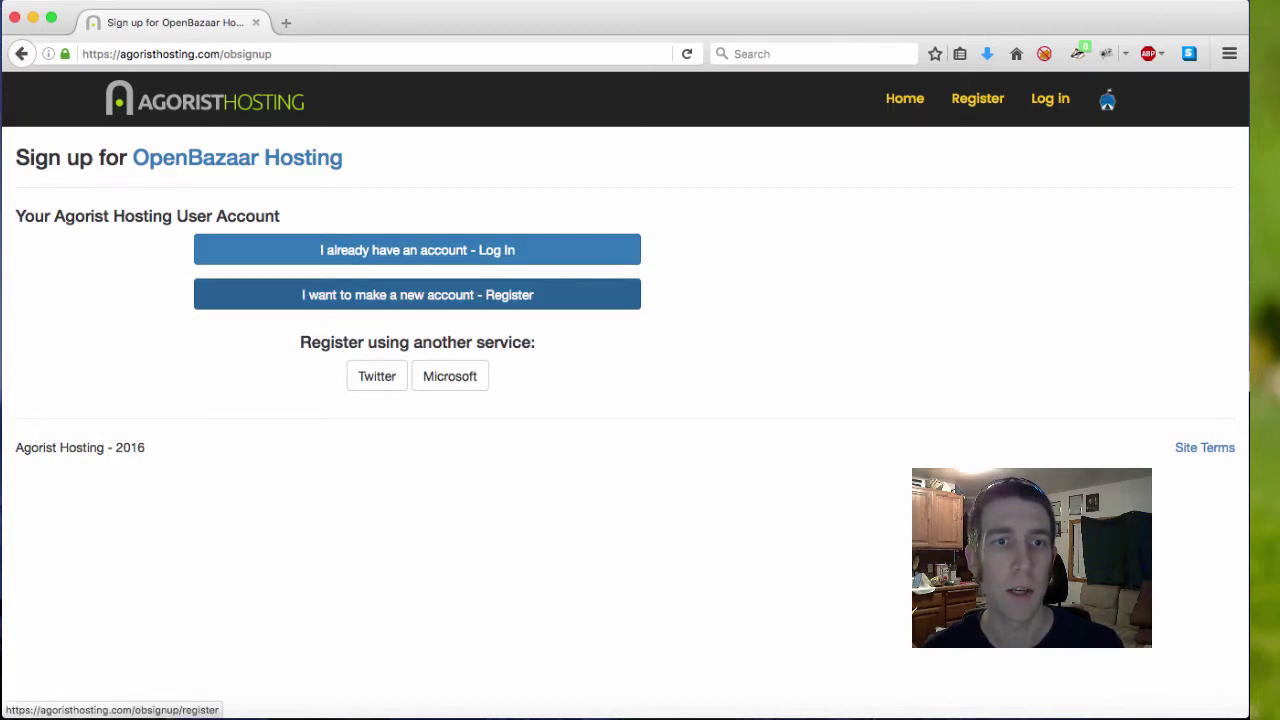
Fill the registration form with an e-mail, password, first and last name, and captcha 116, then submit.
left_click(417, 294)
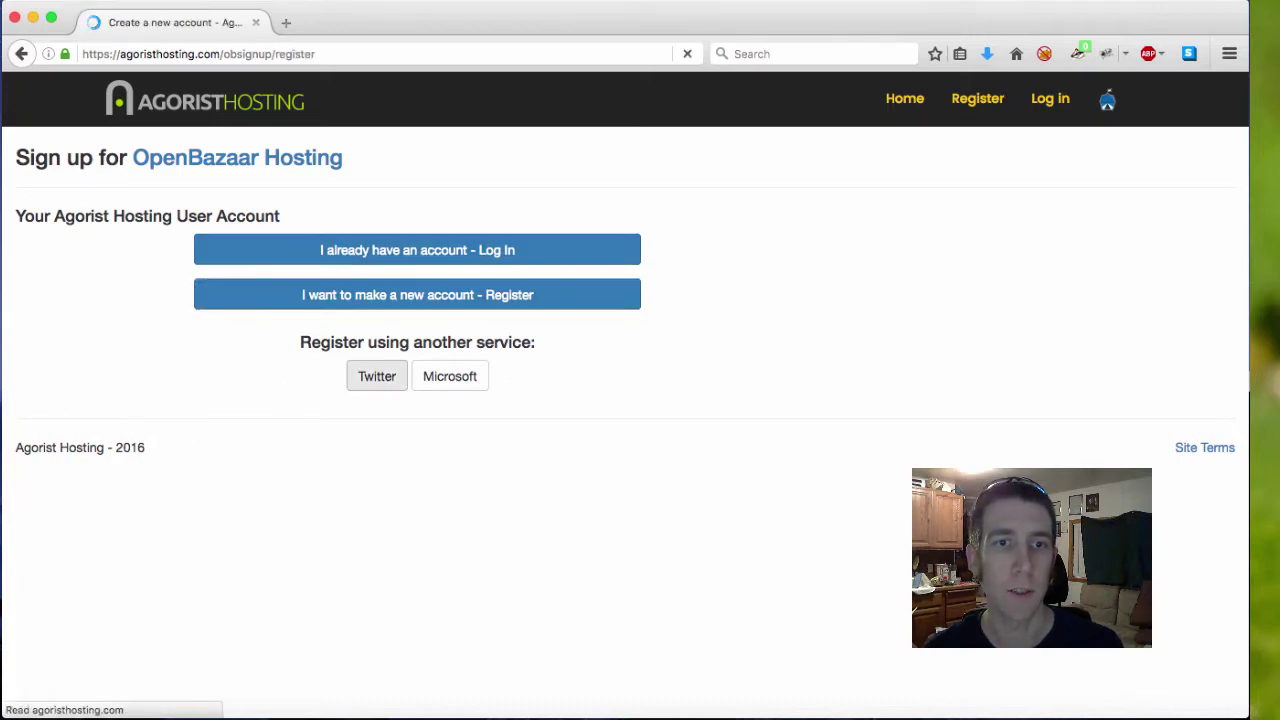
left_click(351, 242)
left_click(394, 249)
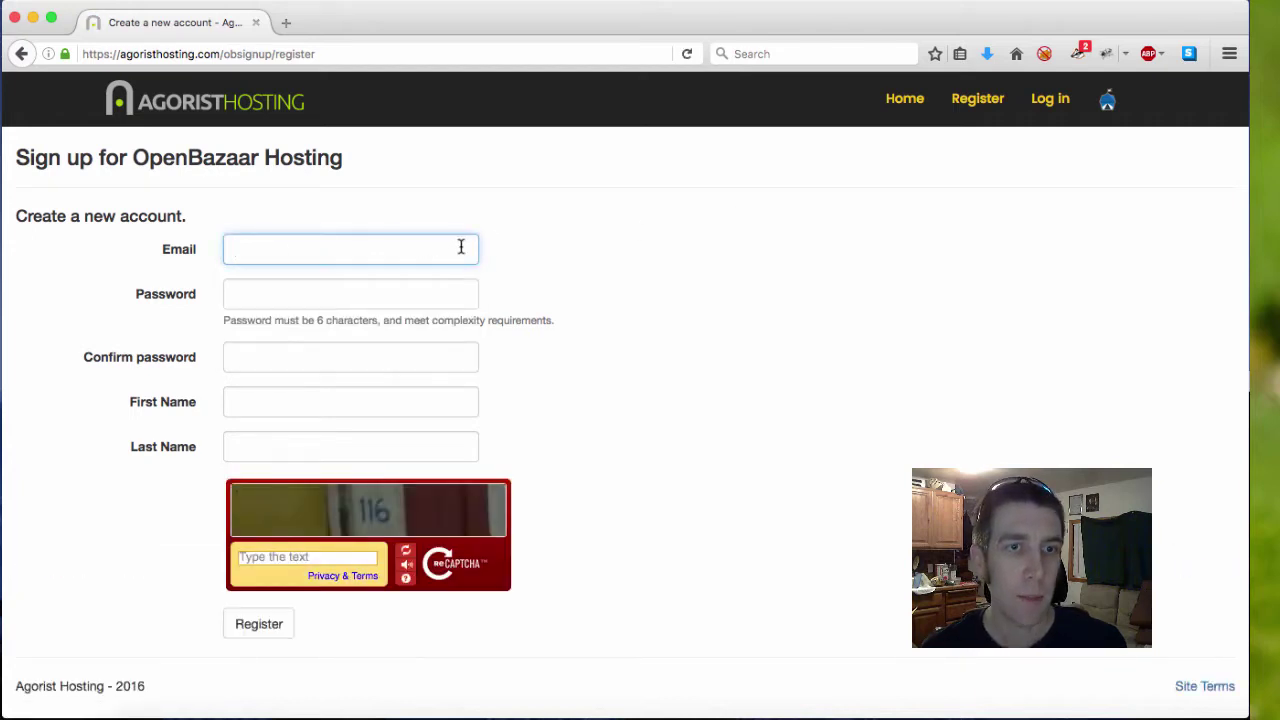
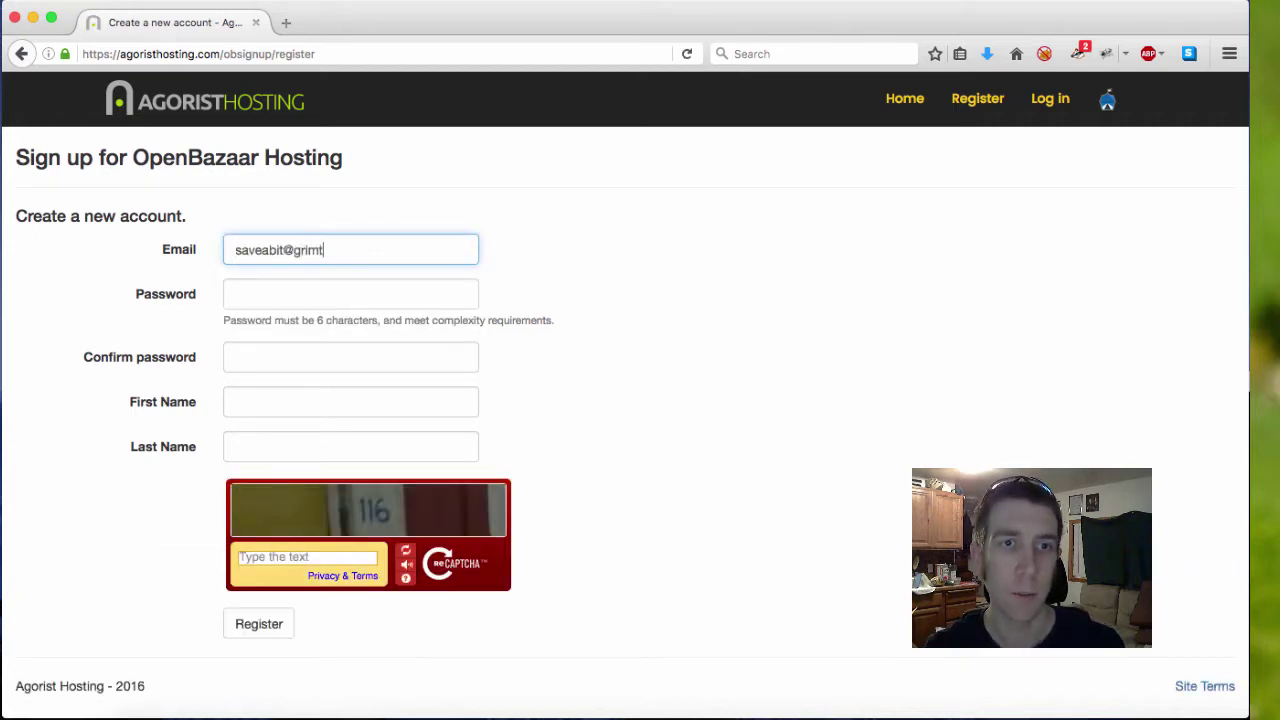
key("Tab")
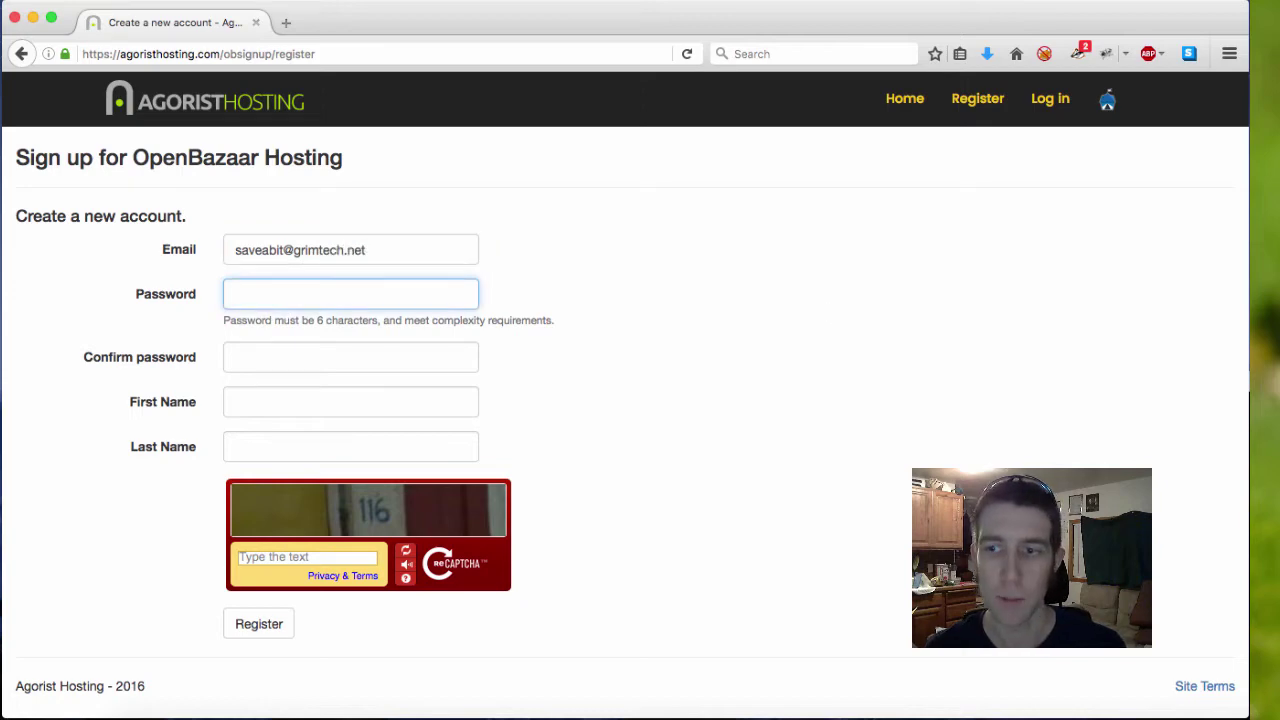
key("super+Tab")
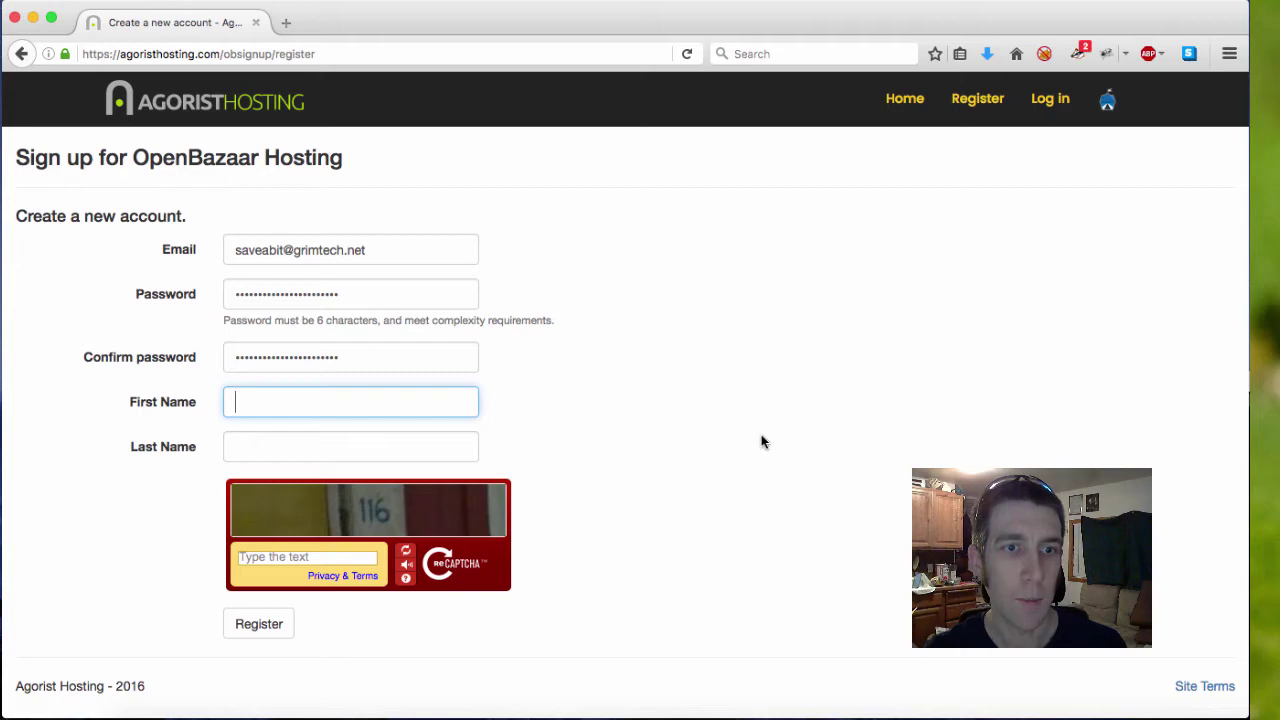
key("Tab")
key("Tab")
key("Return")
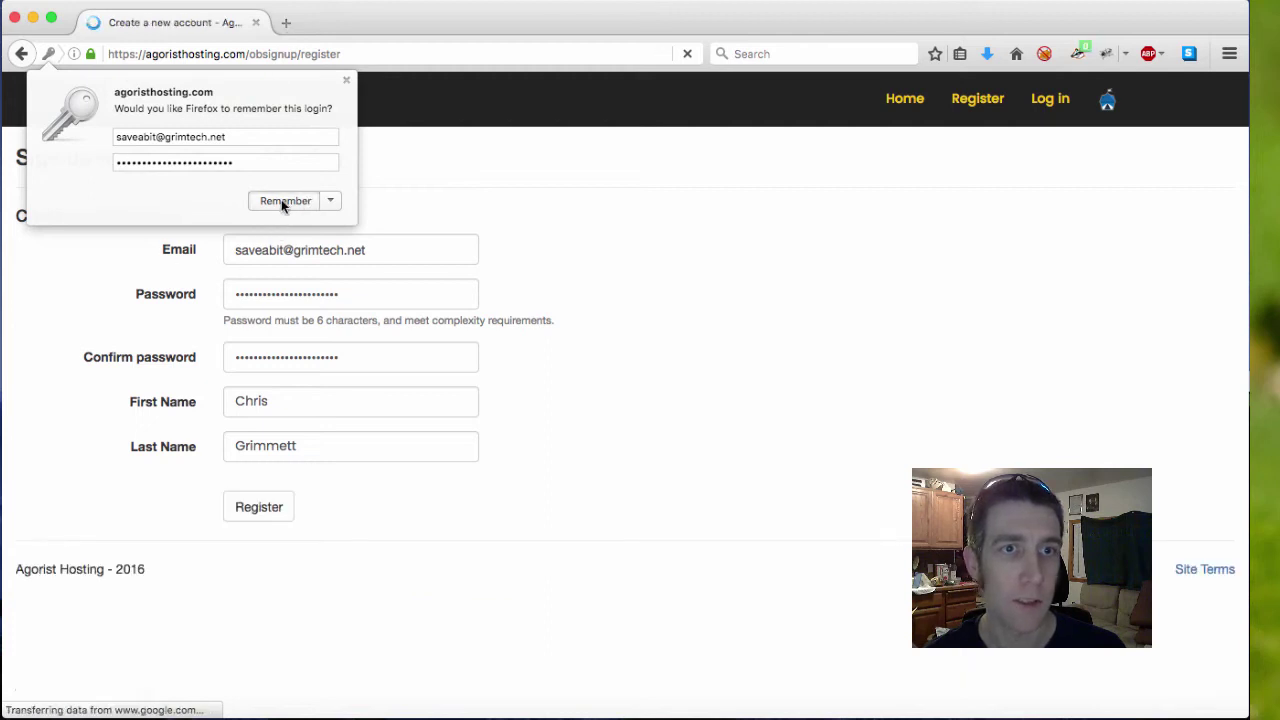
left_click(285, 201)
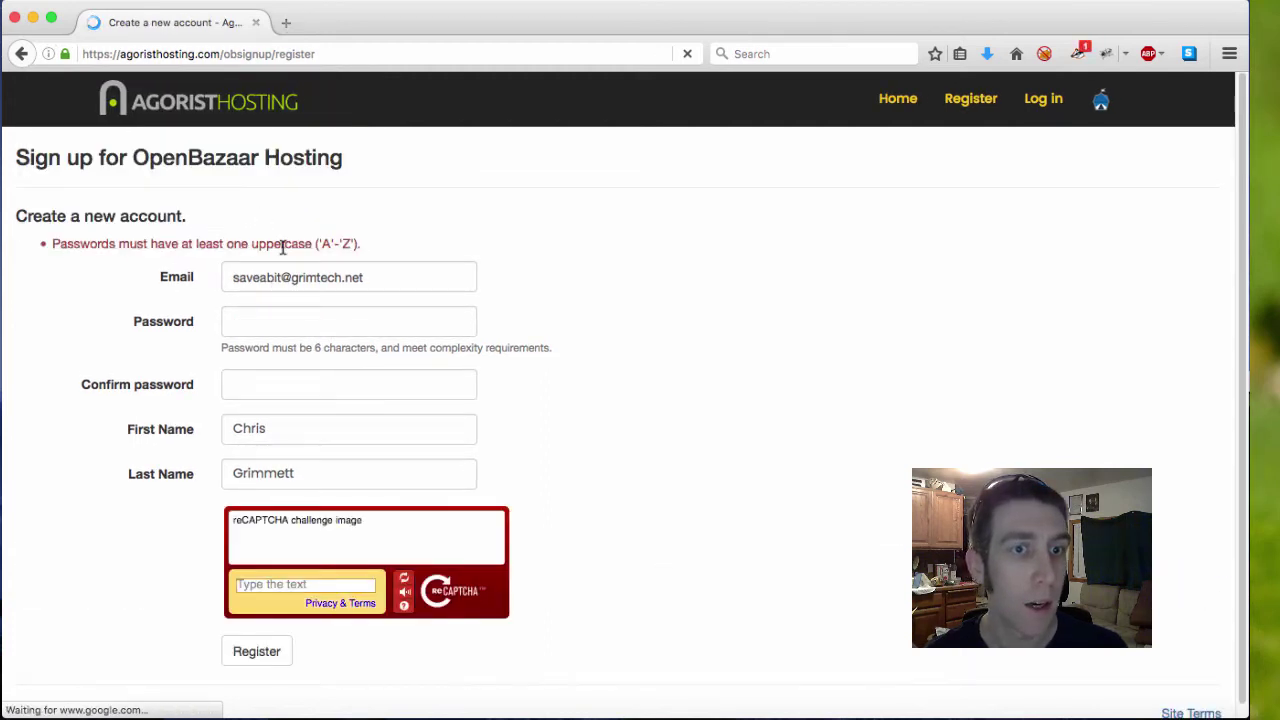
Capitalize the password, paste it into Password and Confirm, answer captcha 1602, and resubmit.
key("super+Tab")
key("ctrl+a")
key("ctrl+d")
type("K")
left_click_drag(1114, 400, 1249, 400)
key("super+c")
key("super+Tab")
key("super+v")
left_click(277, 384)
key("super+v")
left_click(295, 584)
type("1602")
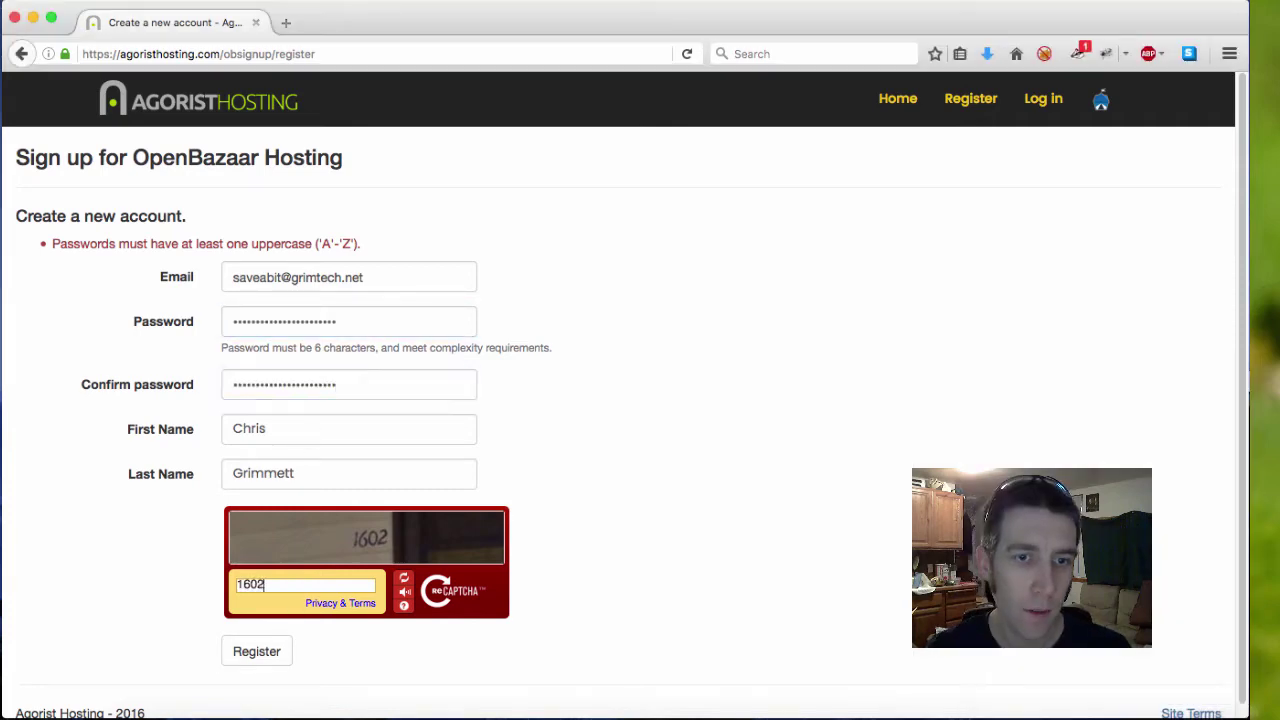
left_click(256, 651)
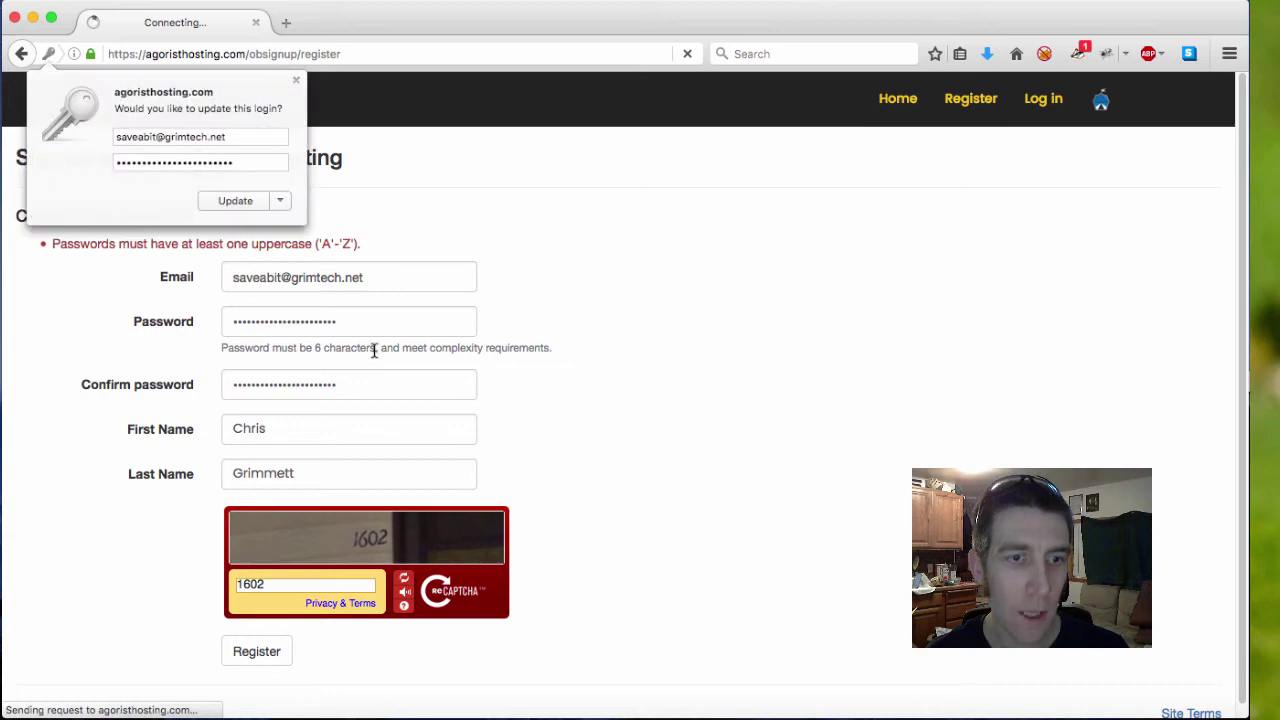
left_click(210, 200)
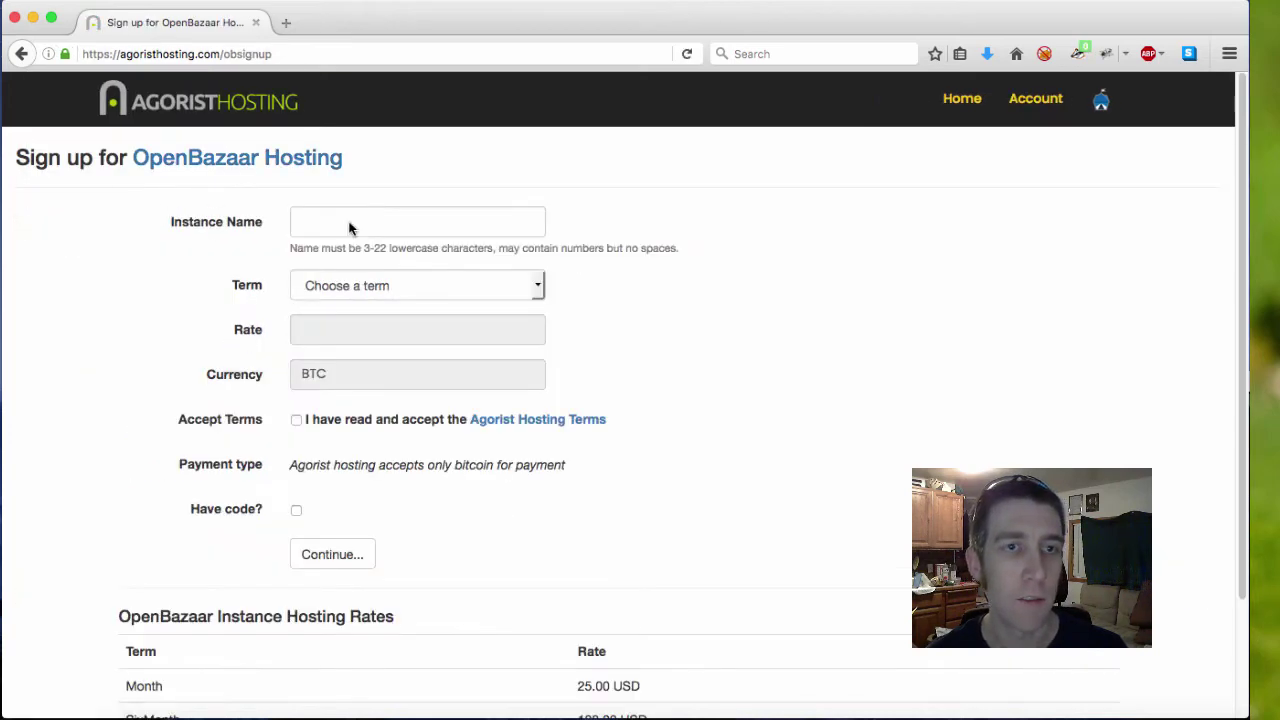
Enter 'saveabit9001' as the instance name.
left_click(330, 220)
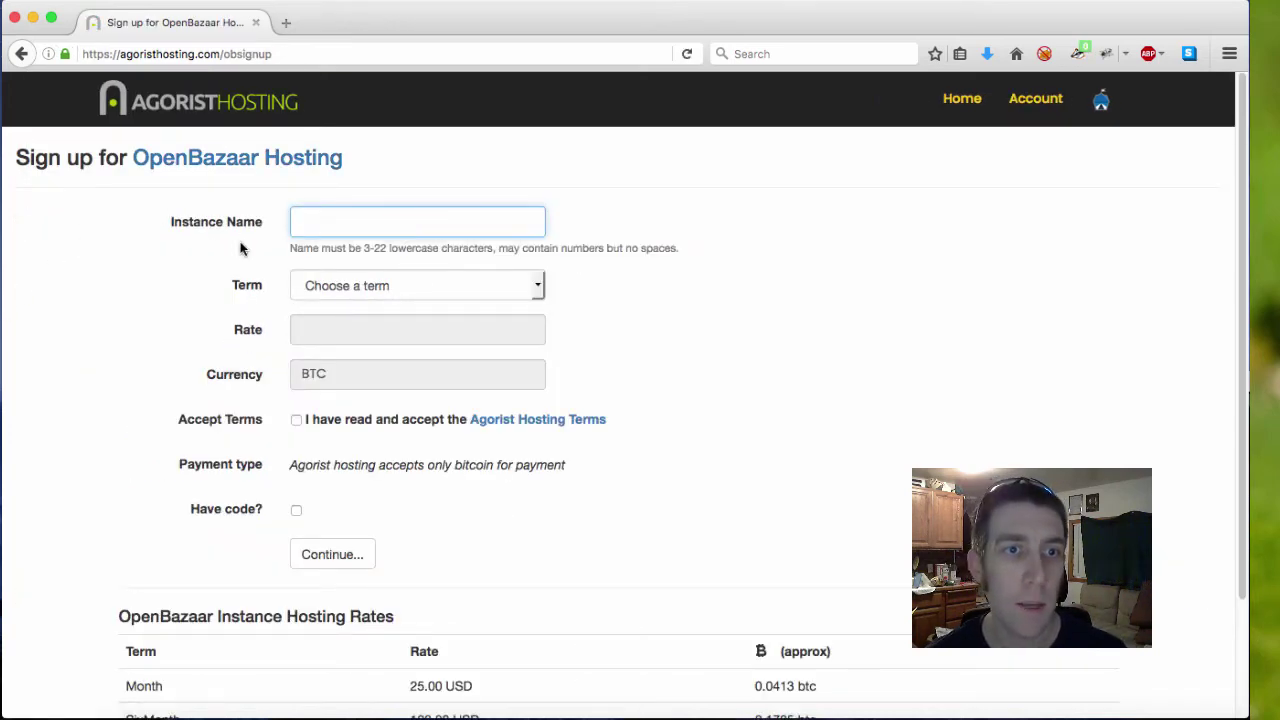
left_click(397, 223)
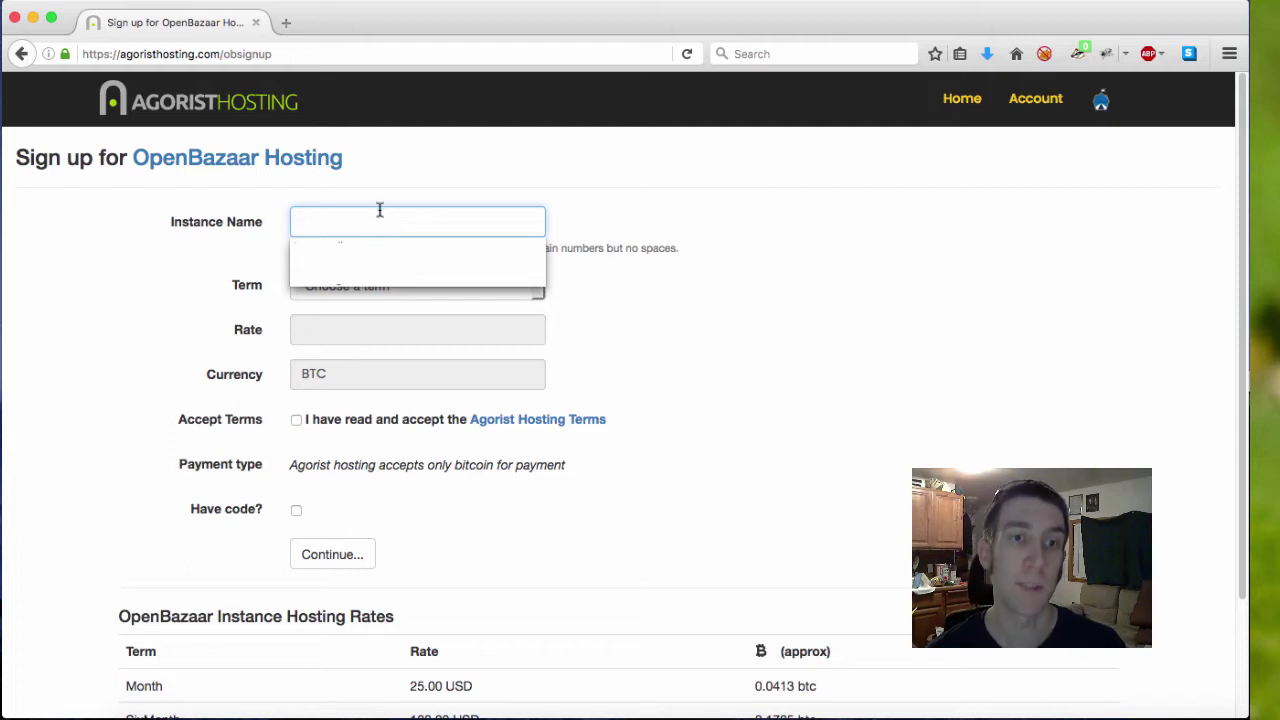
left_click(380, 210)
type("saveabit")
key("Left")
key("Left")
key("Left")
key("Left")
type("e")
key("End")
type("9000")
key("BackSpace")
type("1")
Compare the One Month, Six Months and One Year rates, settling on One Month.
left_click(440, 286)
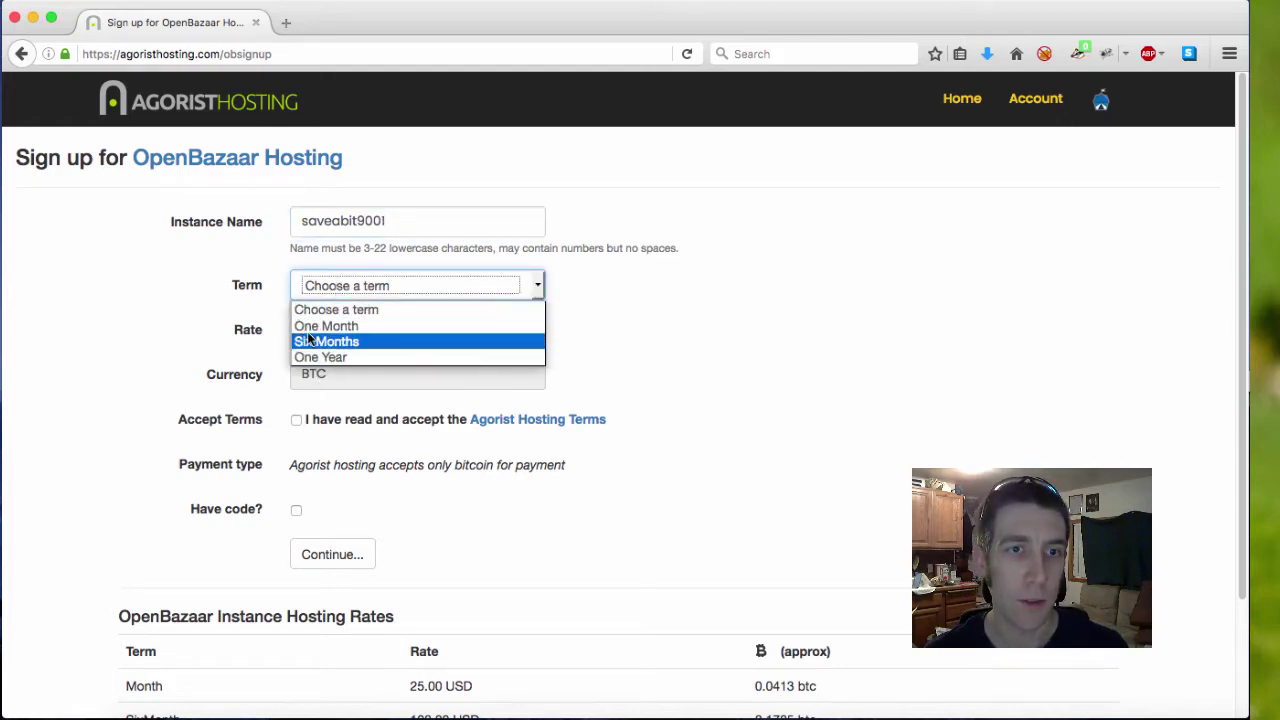
left_click(340, 326)
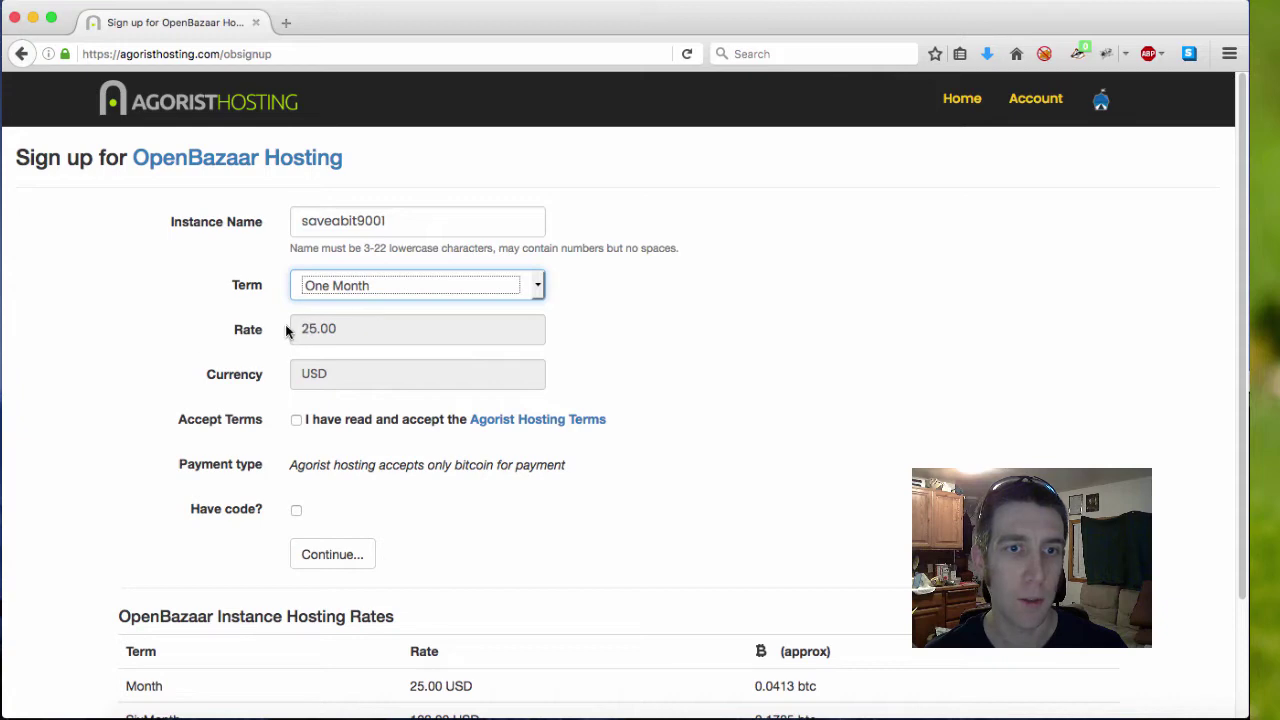
left_click(303, 328)
left_click(322, 289)
left_click(320, 310)
left_click_drag(298, 328, 353, 333)
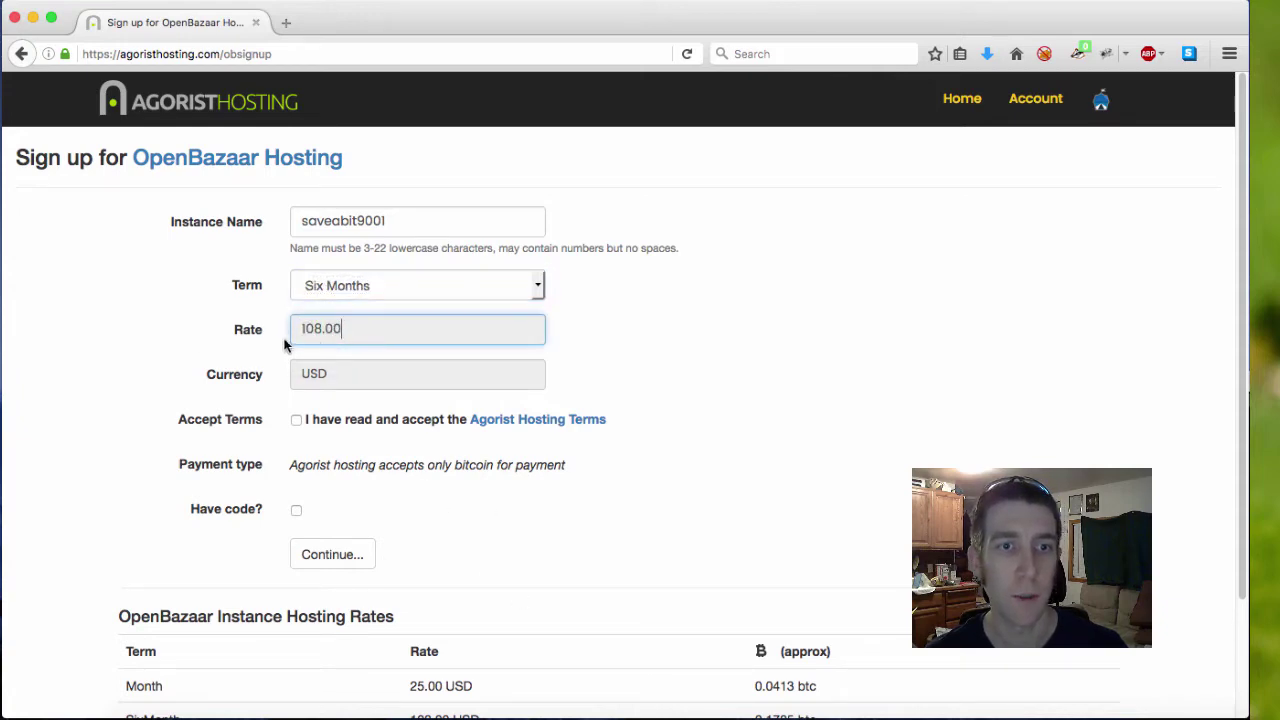
left_click(351, 280)
left_click(345, 362)
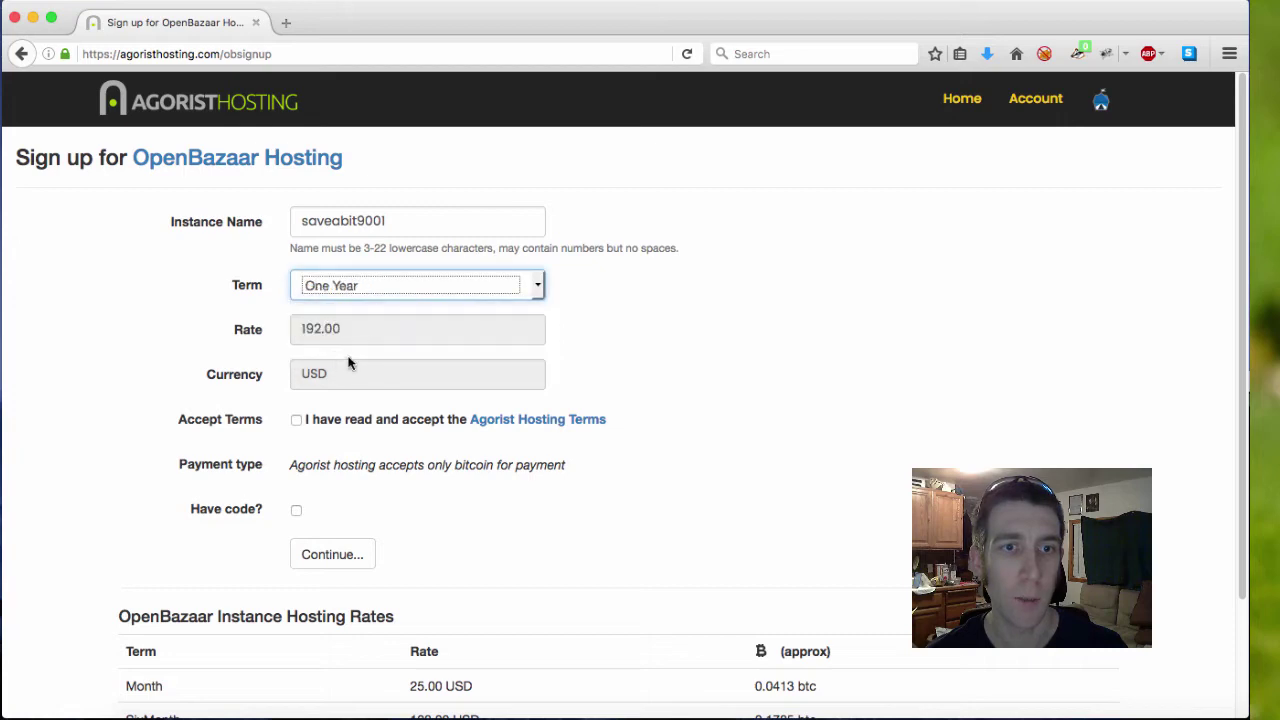
left_click(336, 298)
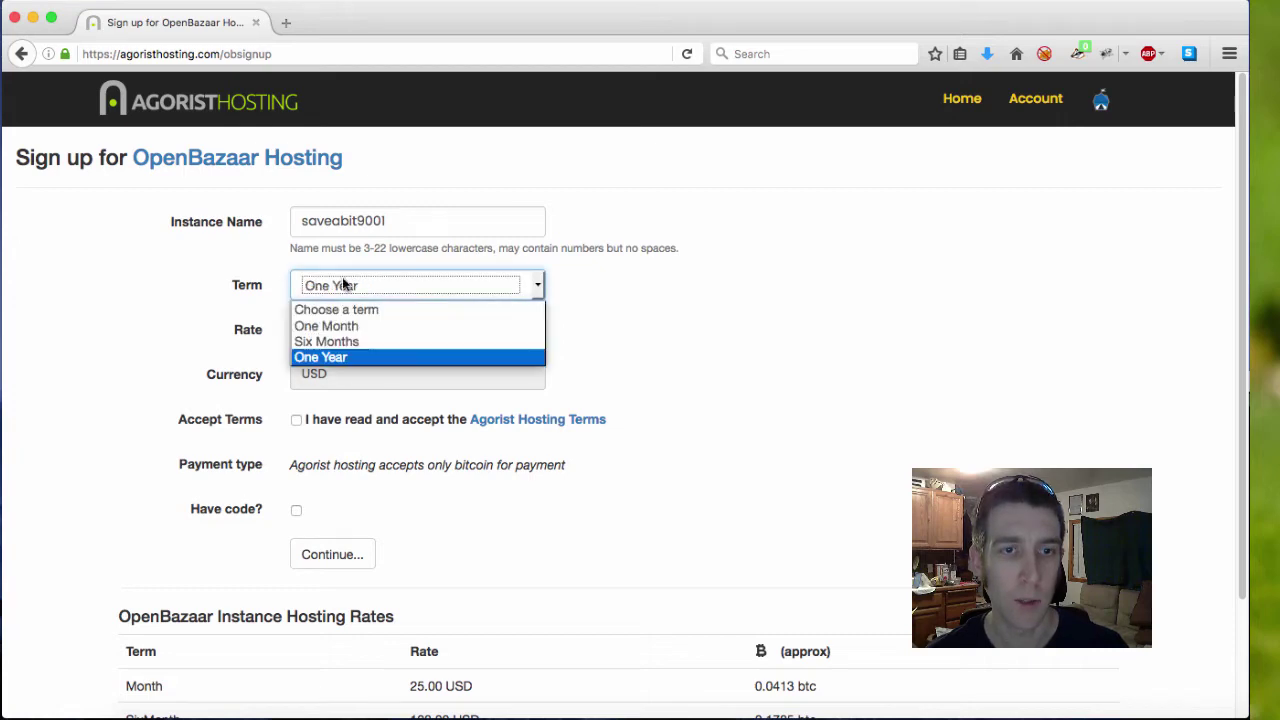
left_click(356, 357)
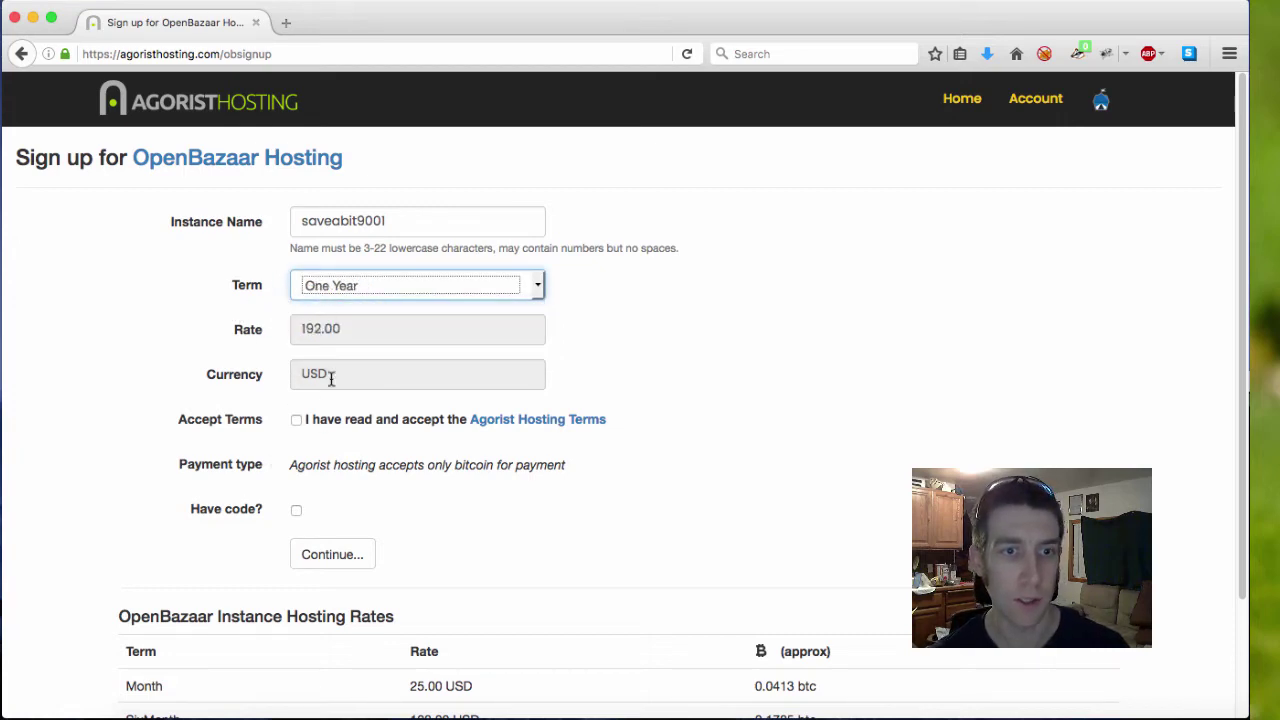
left_click(343, 291)
left_click(332, 323)
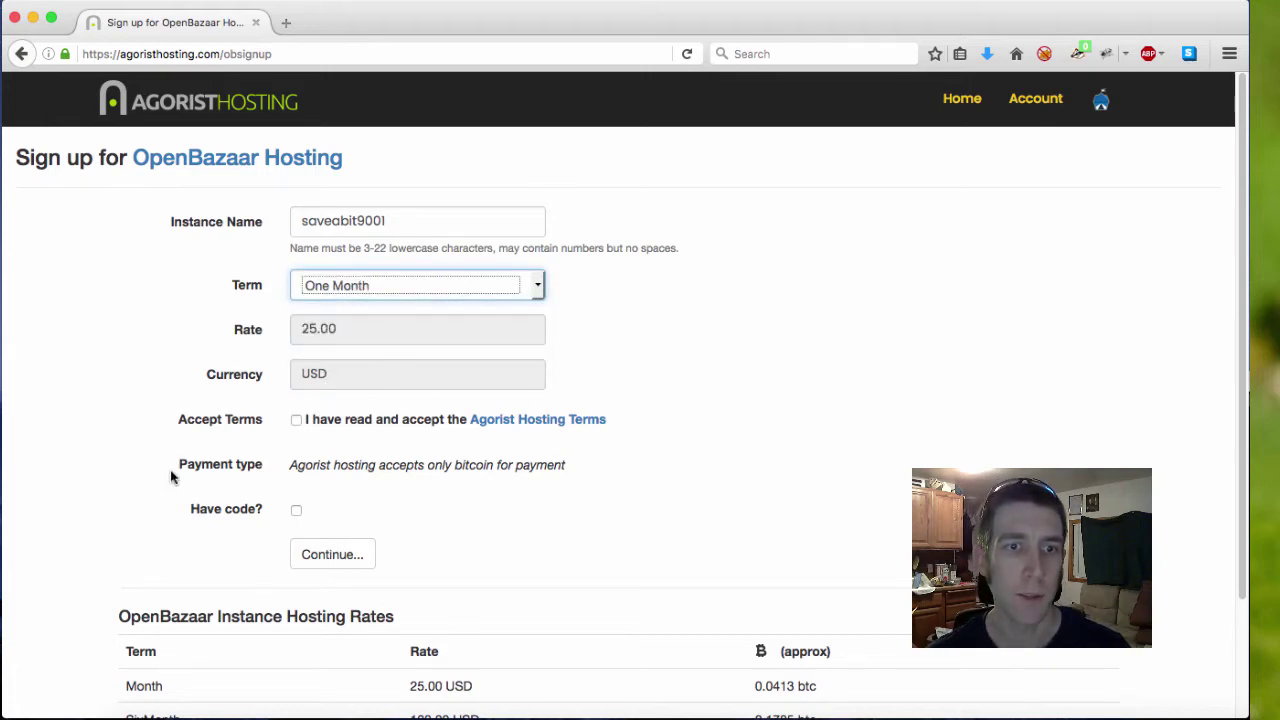
Accept the Agorist Hosting Terms after reviewing them in a separate tab.
left_click_drag(180, 423, 265, 428)
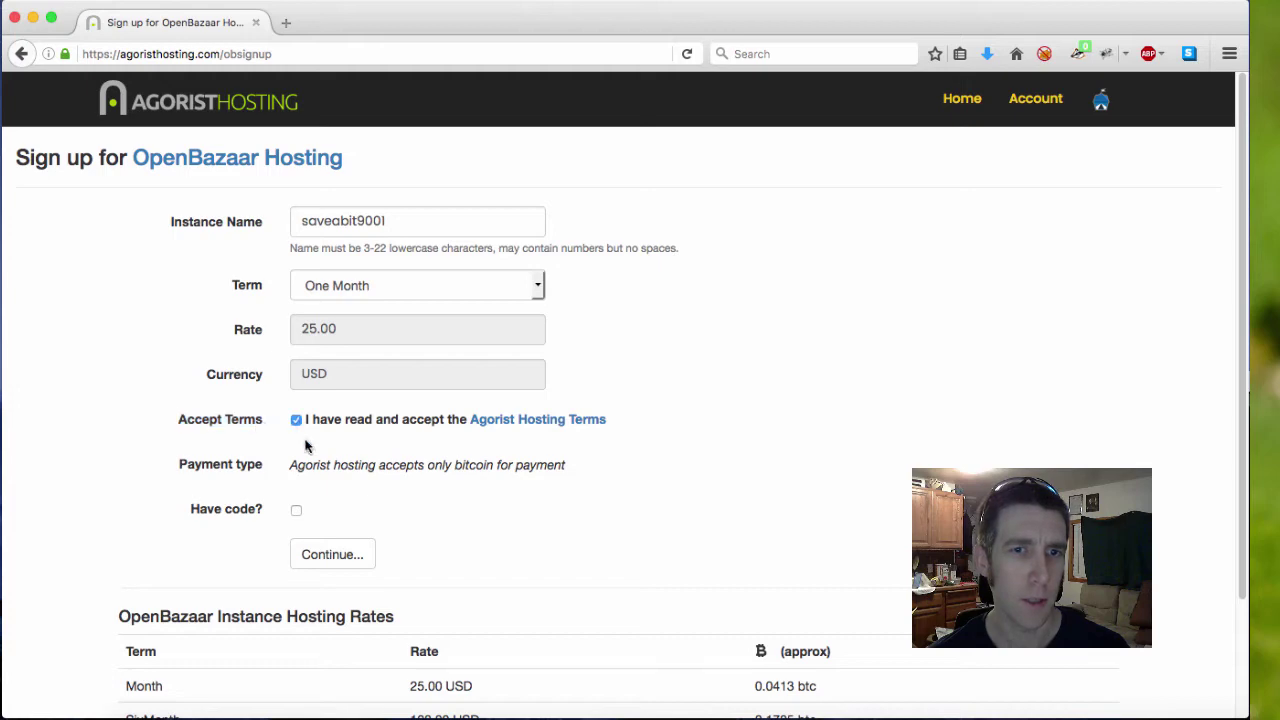
left_click(538, 421, "super")
left_click(340, 22)
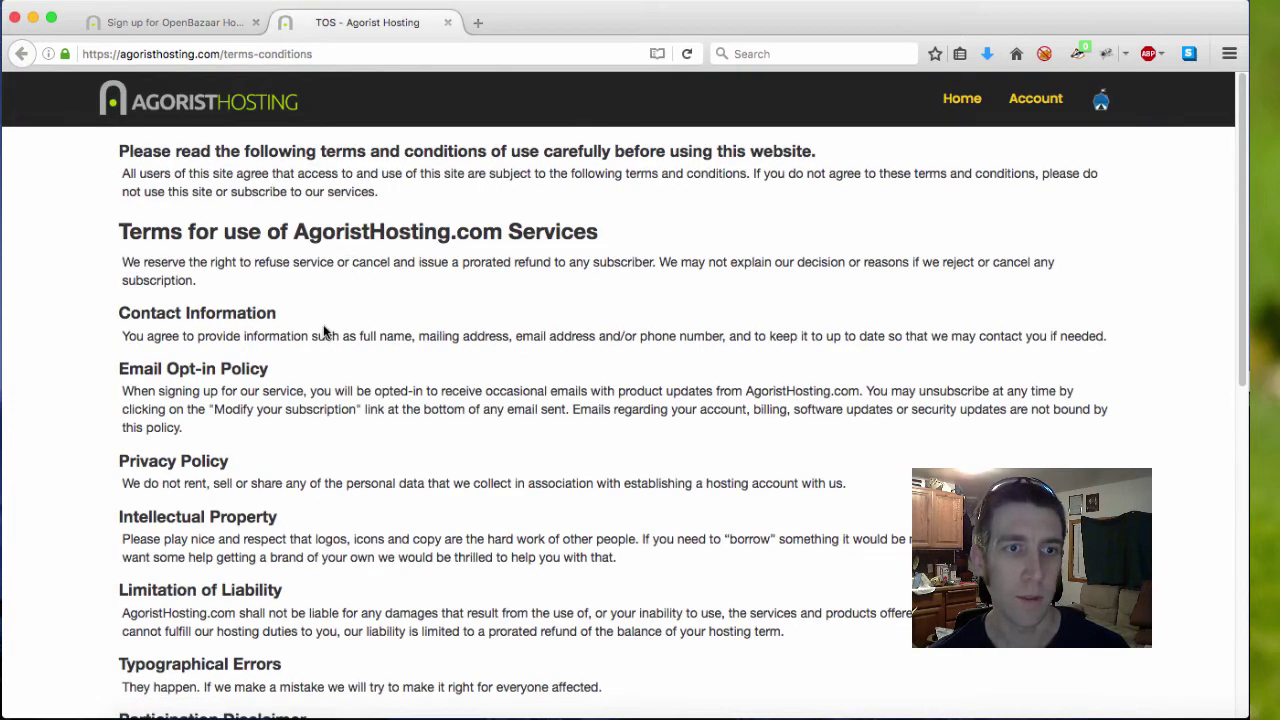
scroll(323, 329, "down", 10)
key("super+w")
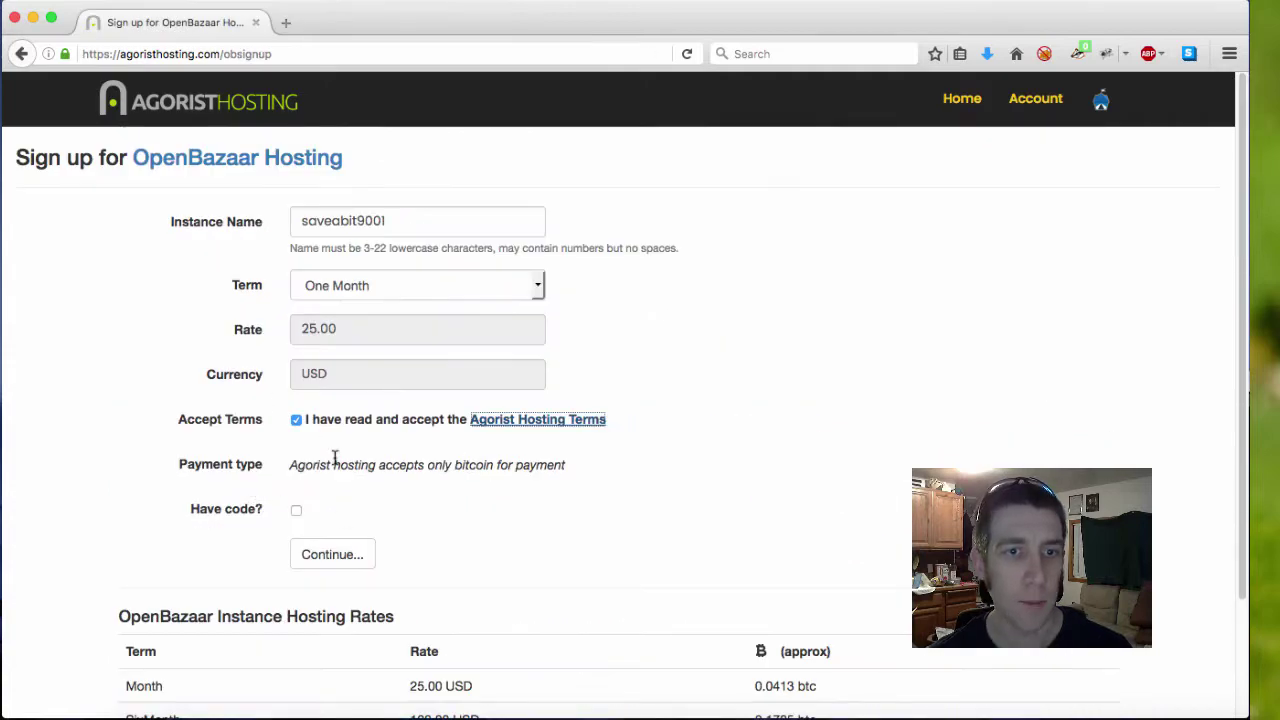
Mark that you have a coupon code and review the monthly rates table.
triple_click(367, 468)
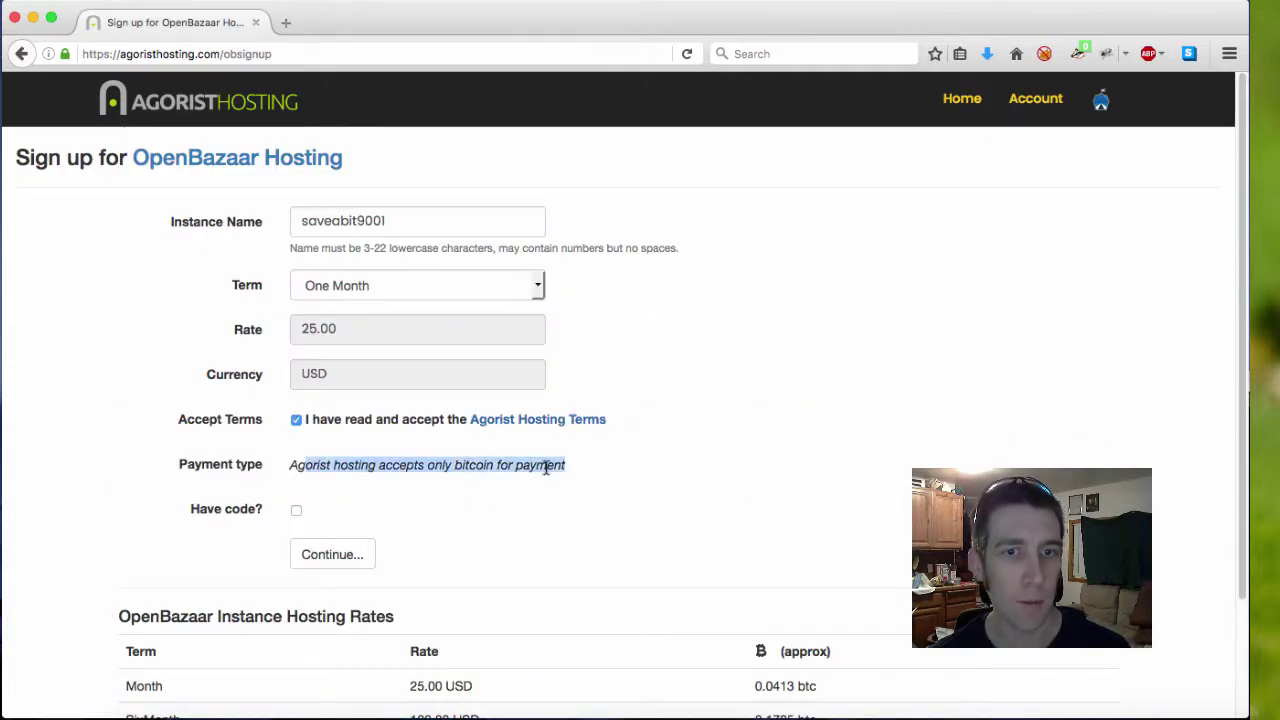
left_click(451, 491)
left_click(297, 512)
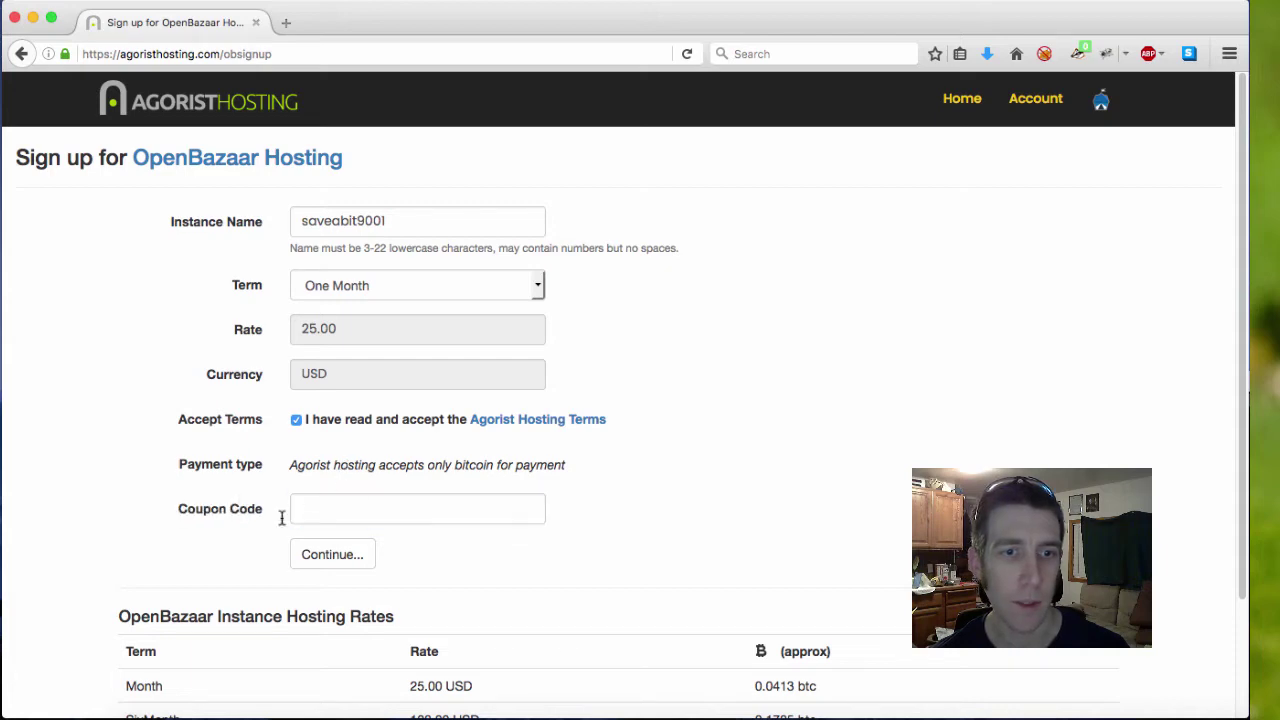
scroll(237, 502, "down", 3)
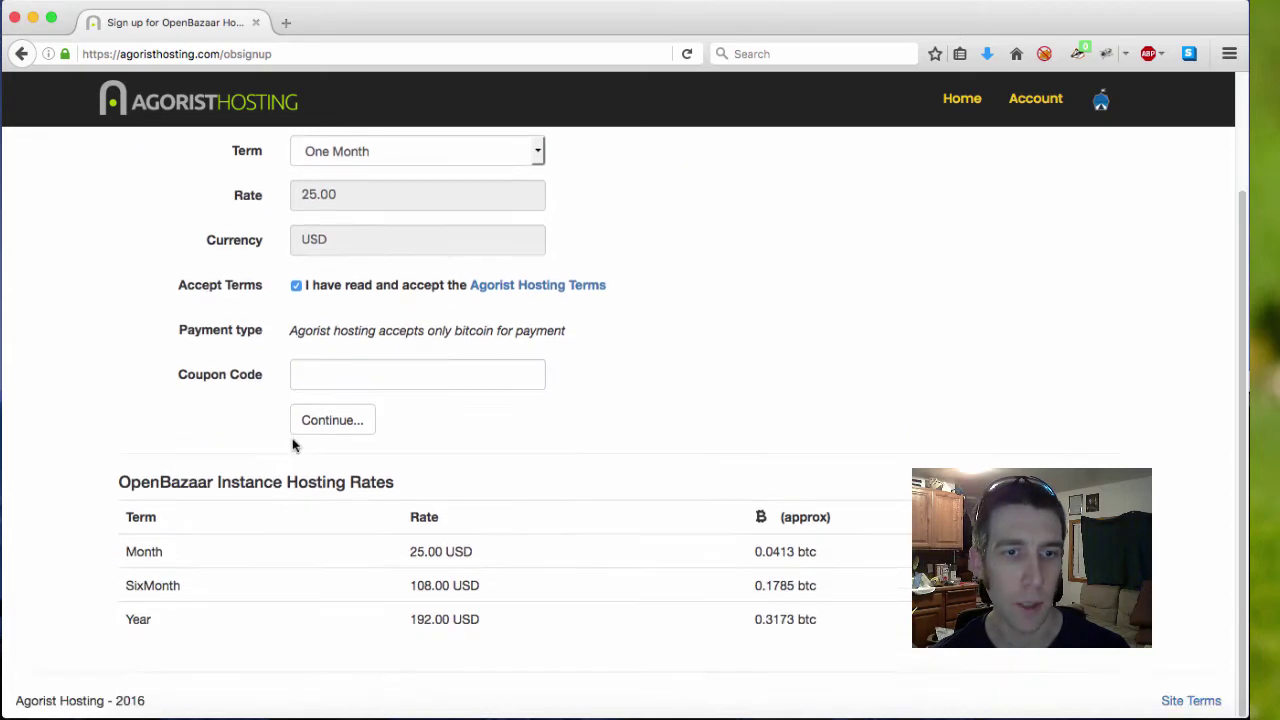
left_click_drag(415, 551, 500, 657)
left_click(706, 594)
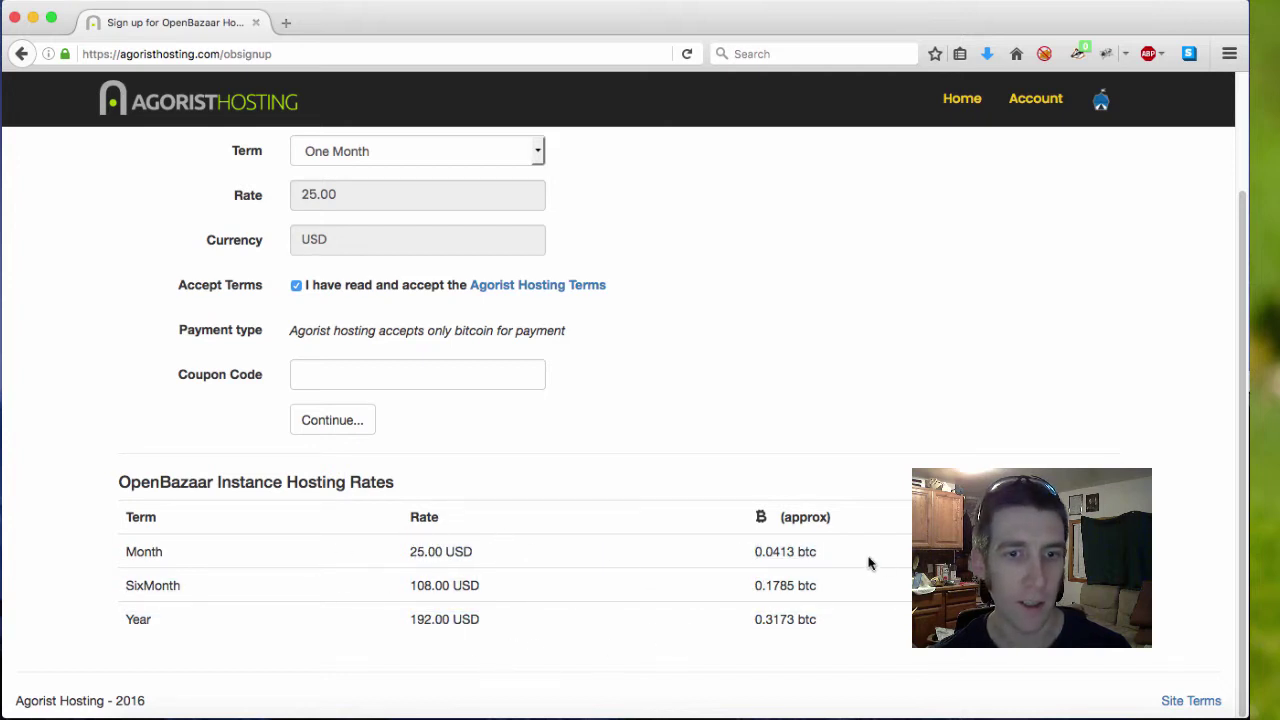
Submit the signup and pay the 0.04132 BTC invoice from the phone wallet.
left_click(332, 420)
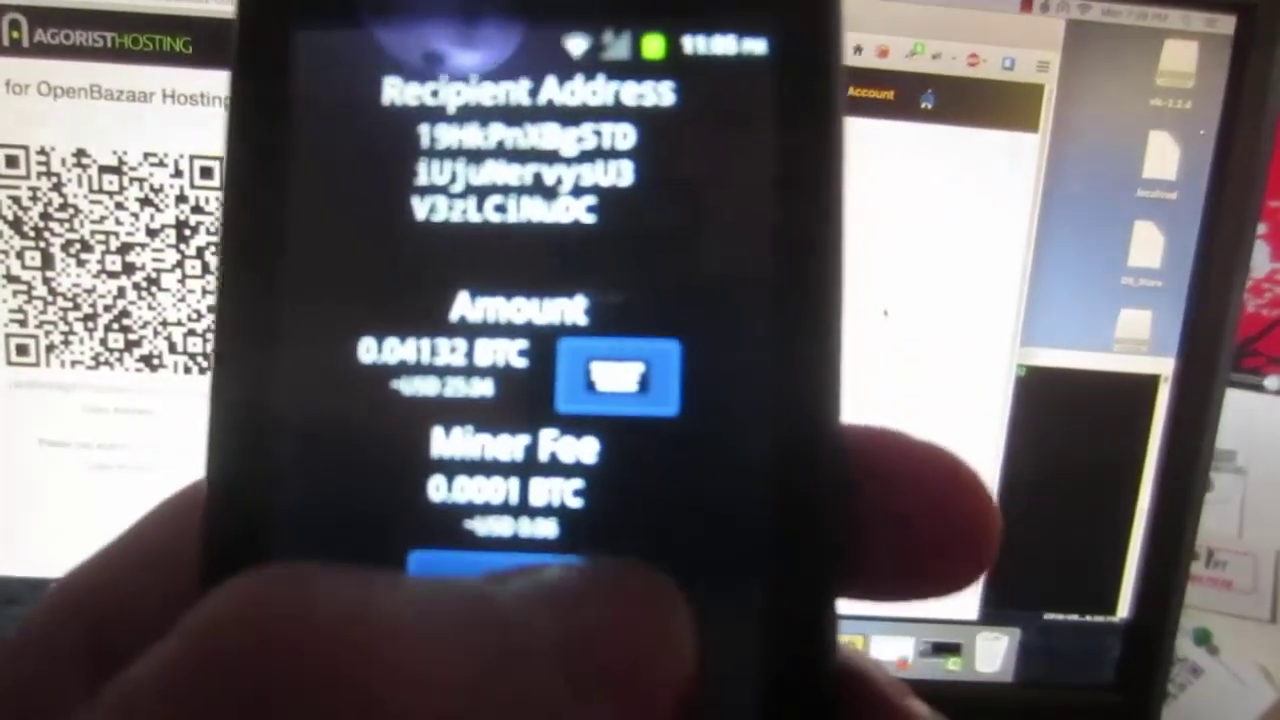
left_click(475, 568)
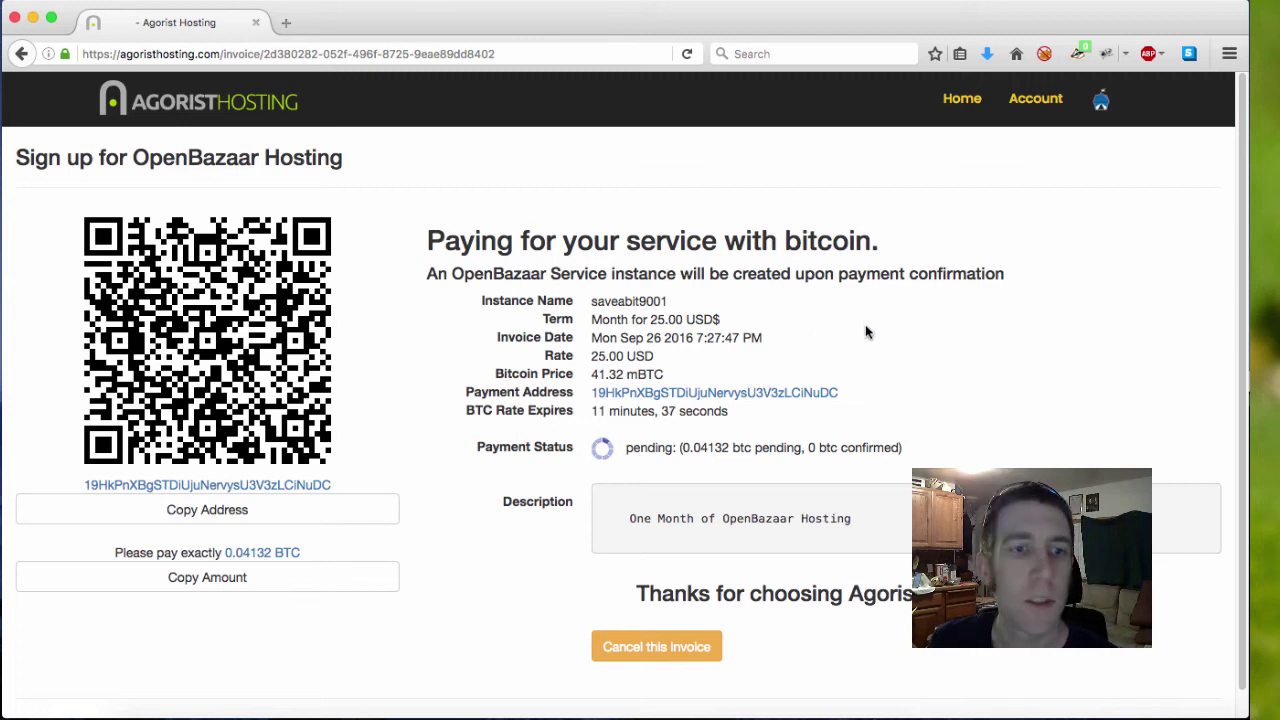
In a new FastMail tab, open the 'Confirm your account' email and bring up the link's menu.
left_click(284, 28)
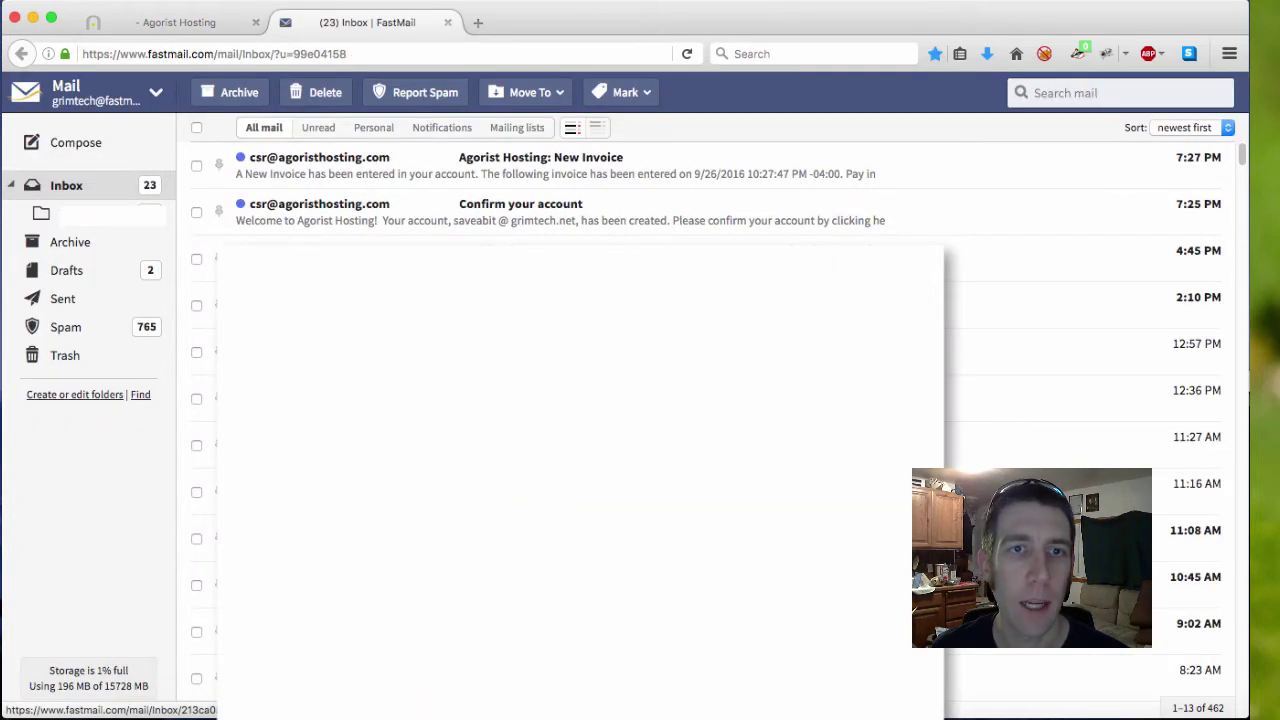
left_click(500, 215)
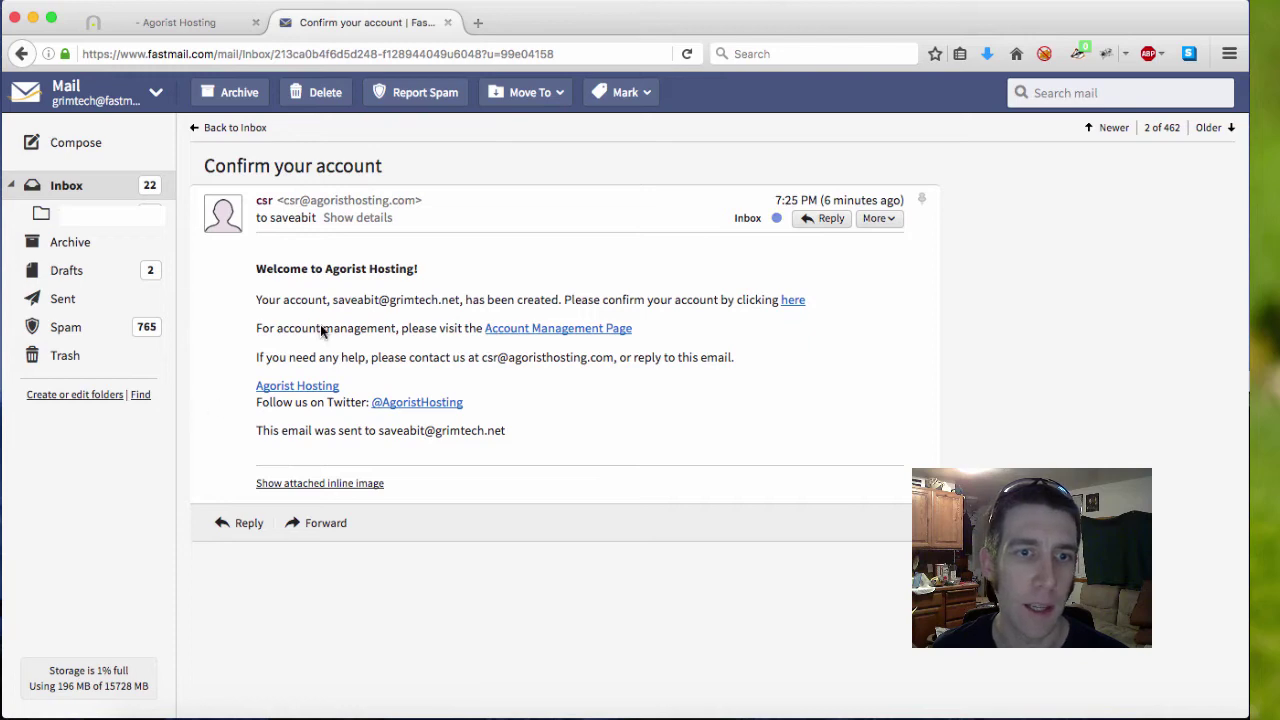
right_click(793, 300)
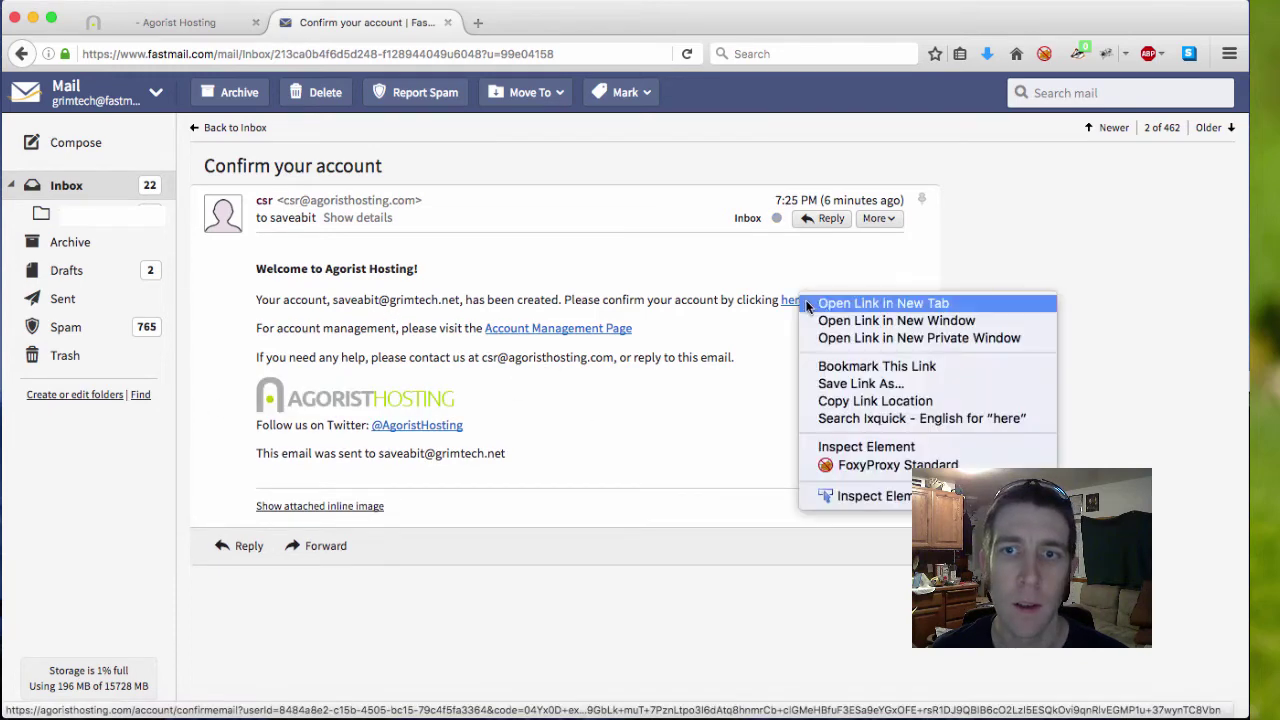
Open the confirmation link in a new tab, then read the Agorist Hosting 'New Invoice' email.
left_click(830, 298)
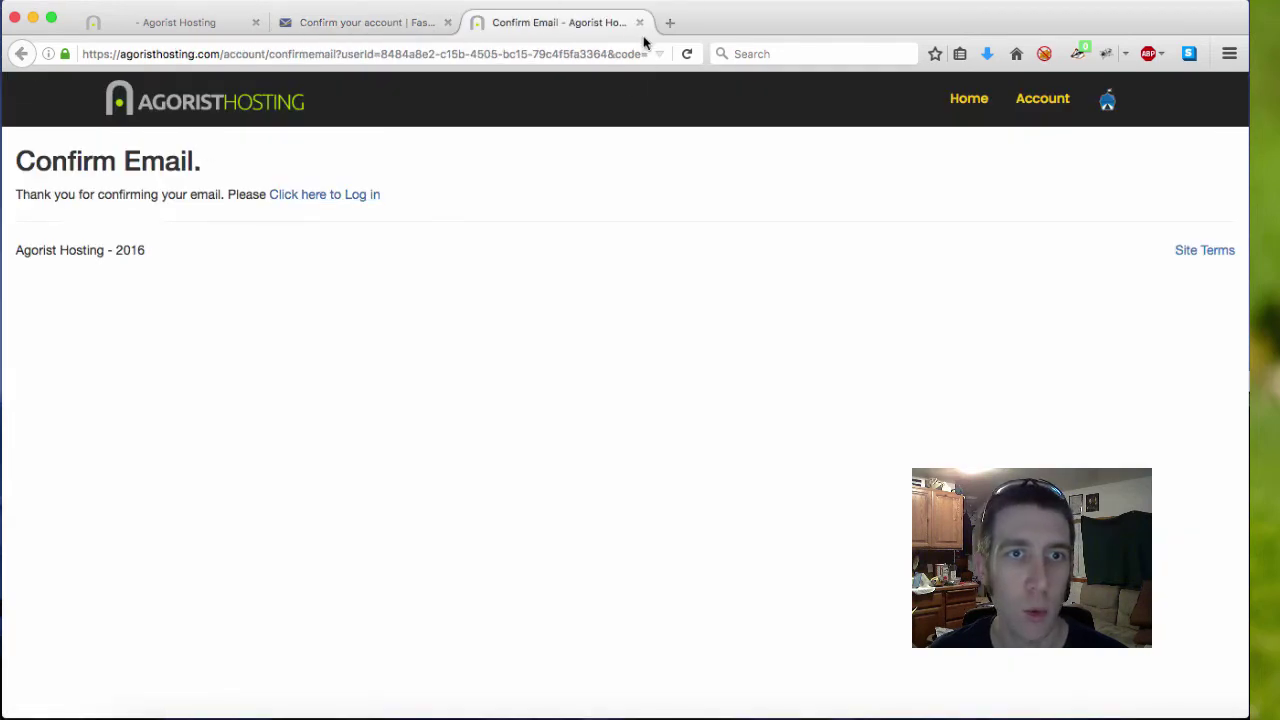
left_click(360, 22)
left_click(228, 130)
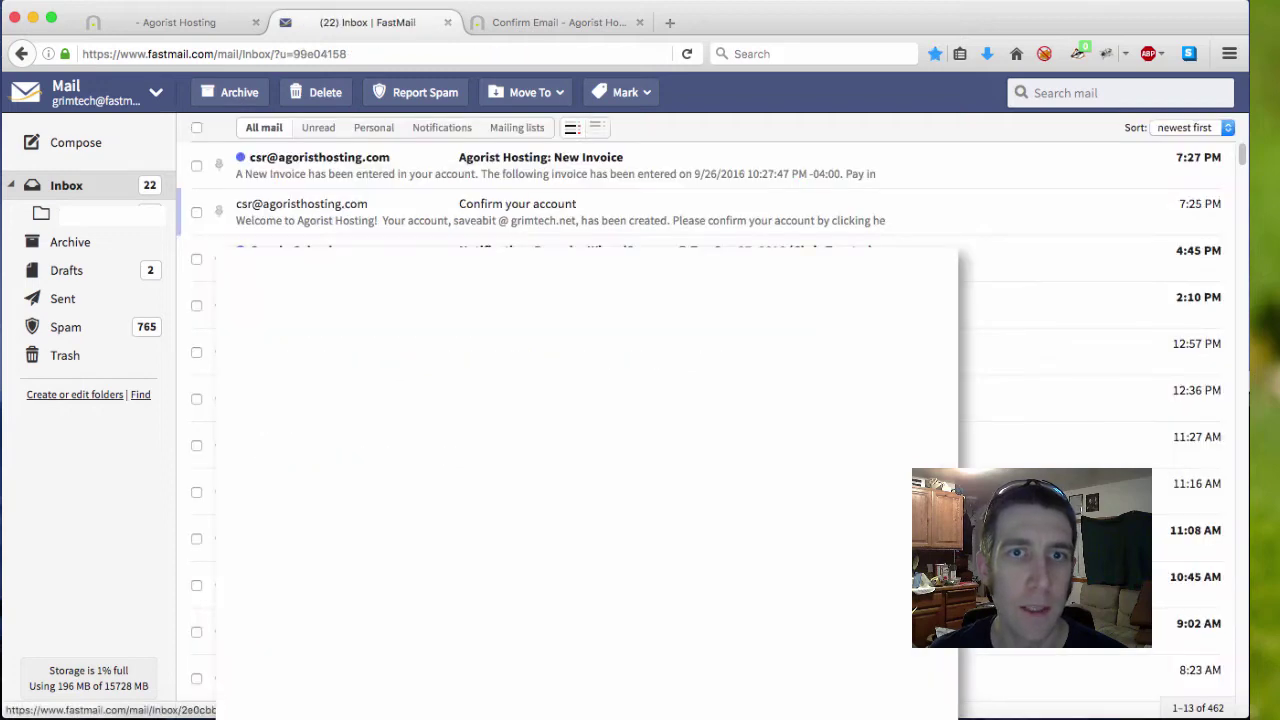
left_click(300, 165)
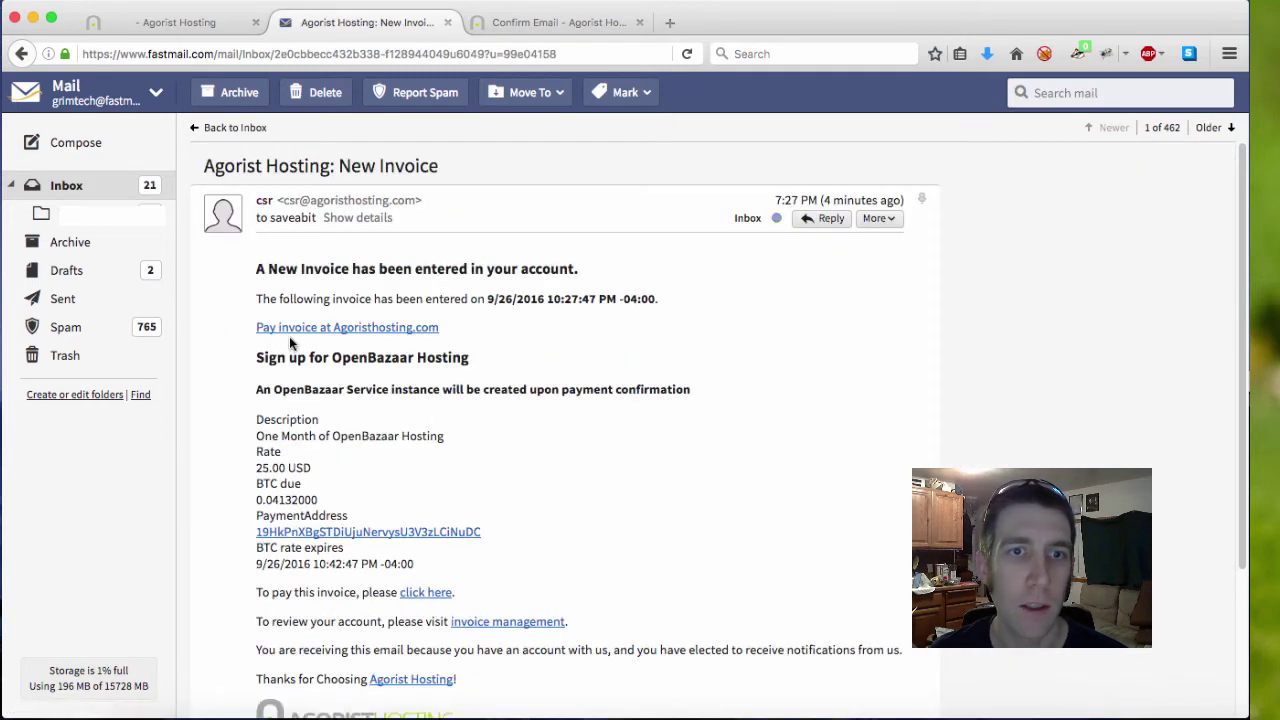
scroll(584, 327, "down", 2)
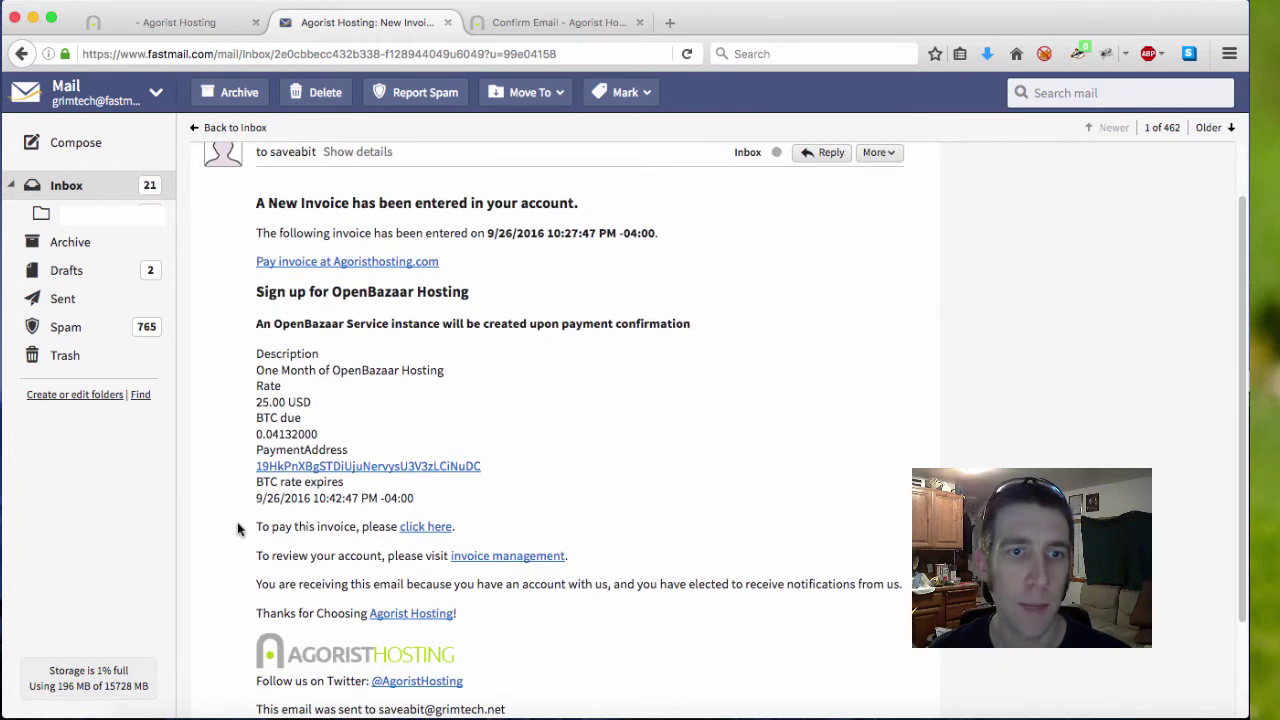
scroll(317, 434, "down", 2)
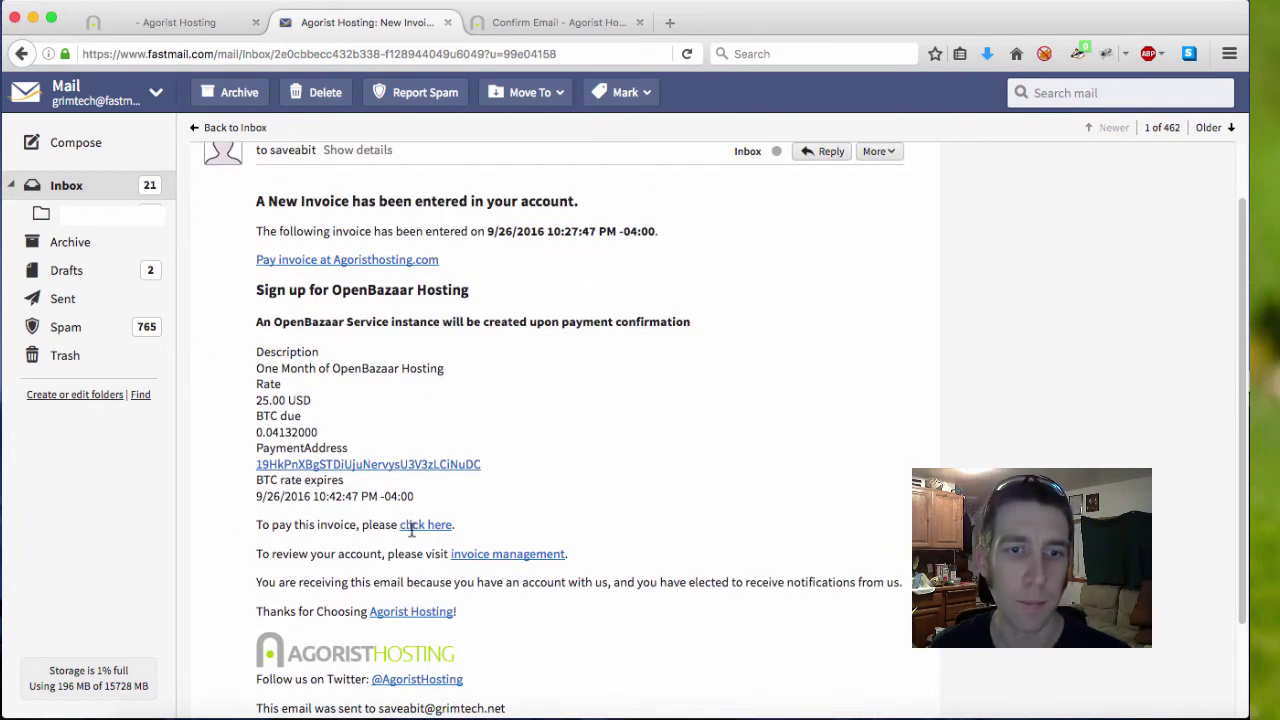
left_click_drag(398, 525, 491, 526)
left_click(270, 516)
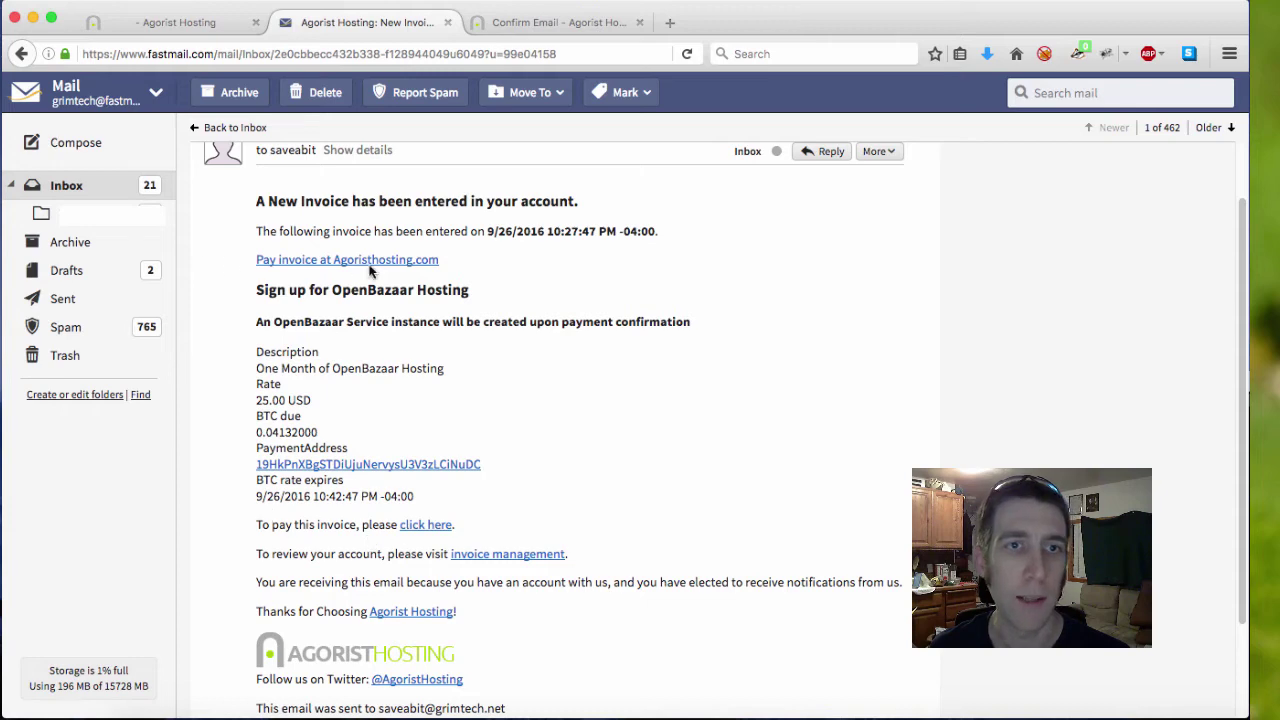
scroll(306, 300, "up", 2)
Check the invoice status, then log in to Agorist Hosting with Remember me ticked.
key("u")
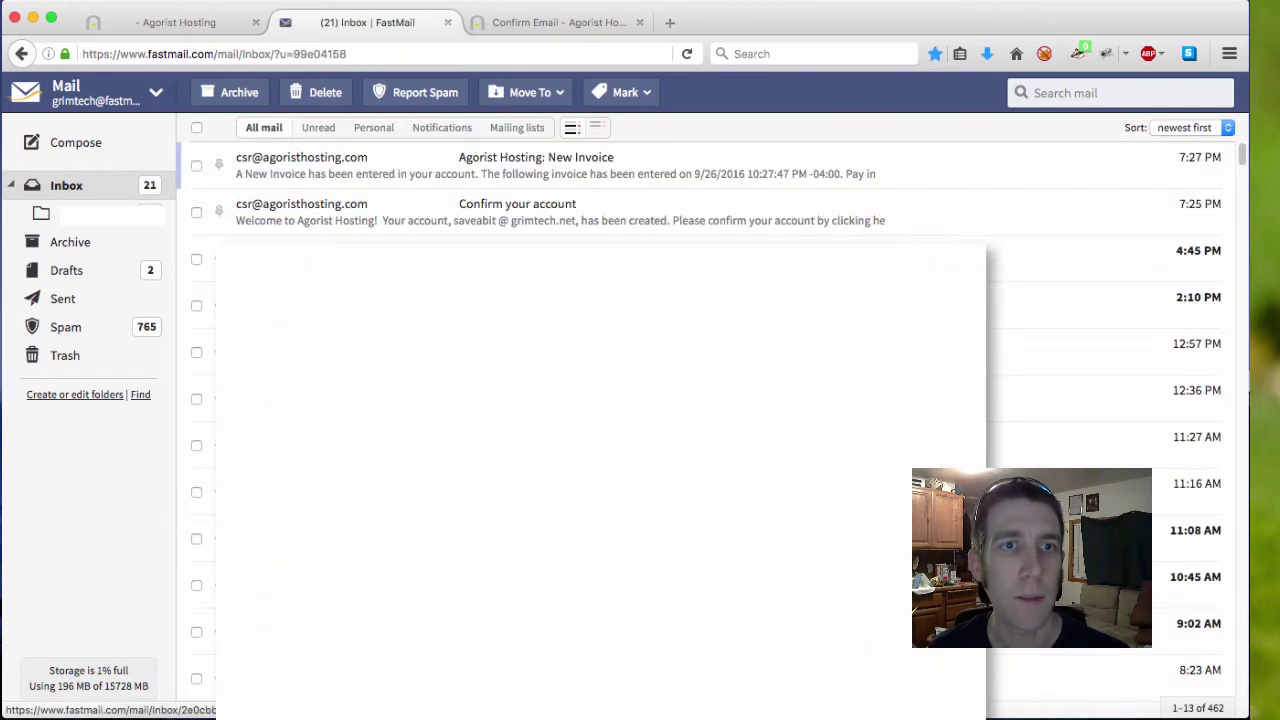
left_click(500, 22)
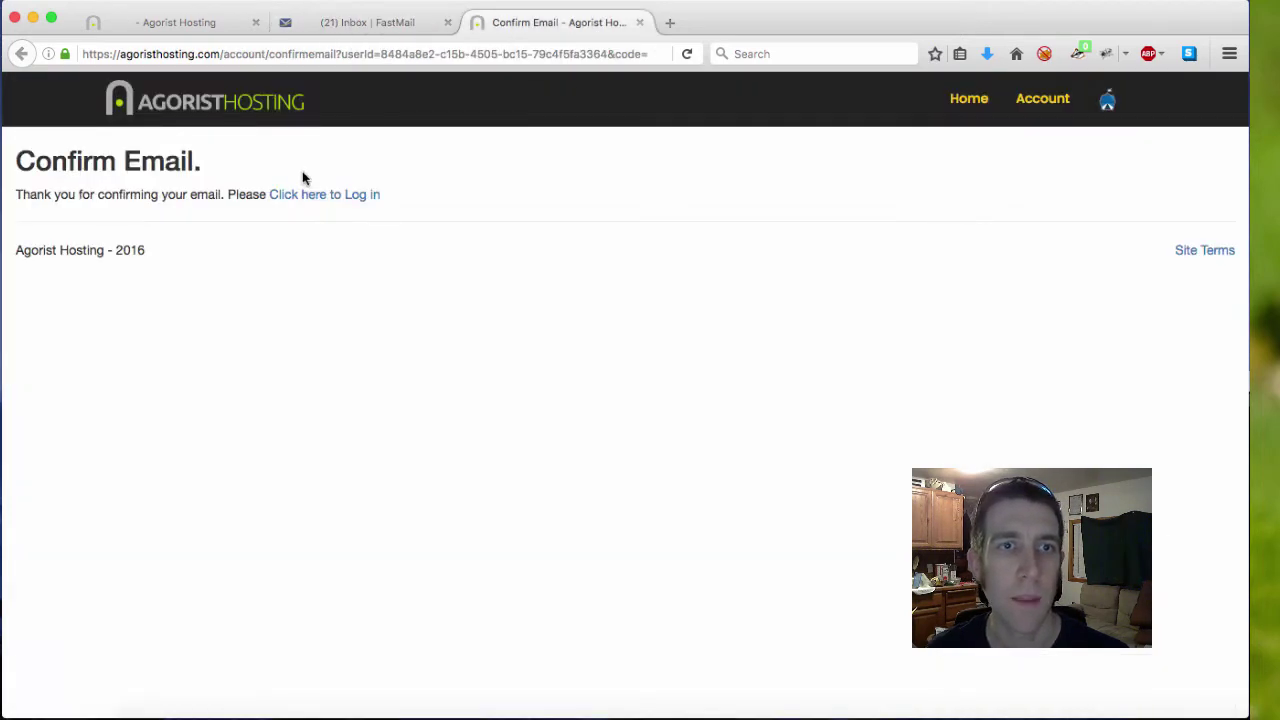
left_click(216, 18)
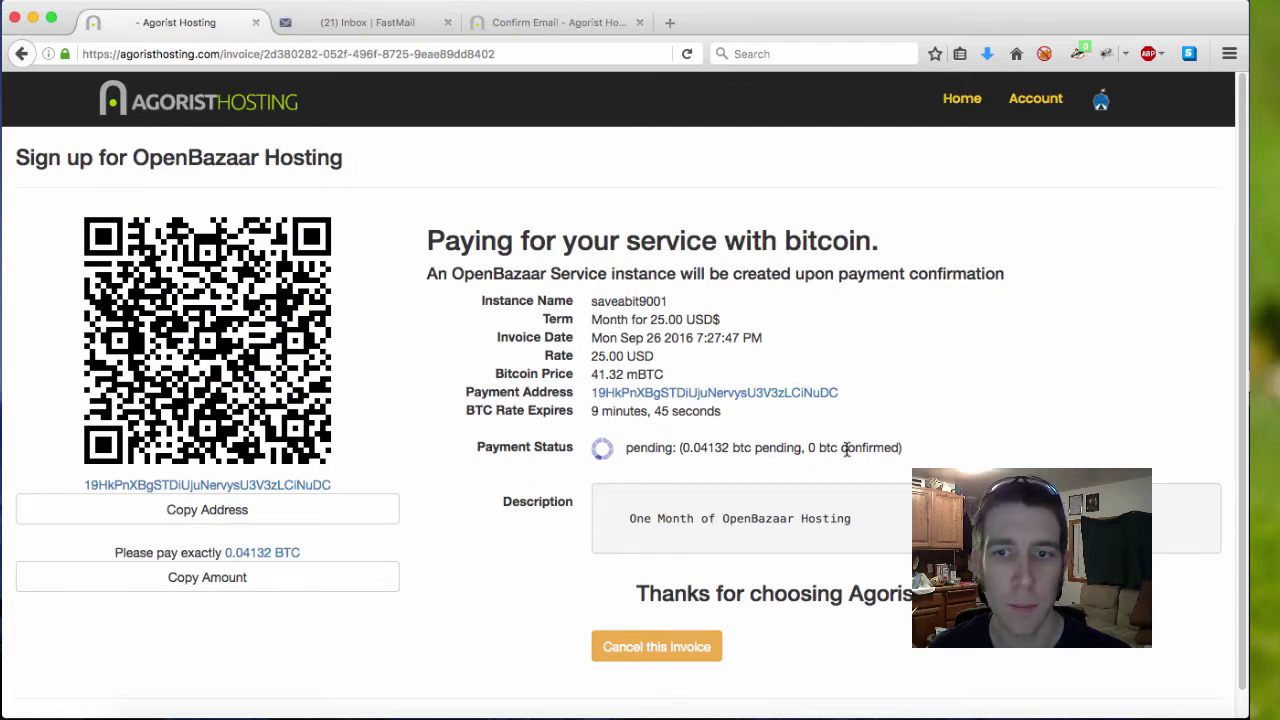
key("ctrl+shift+Tab")
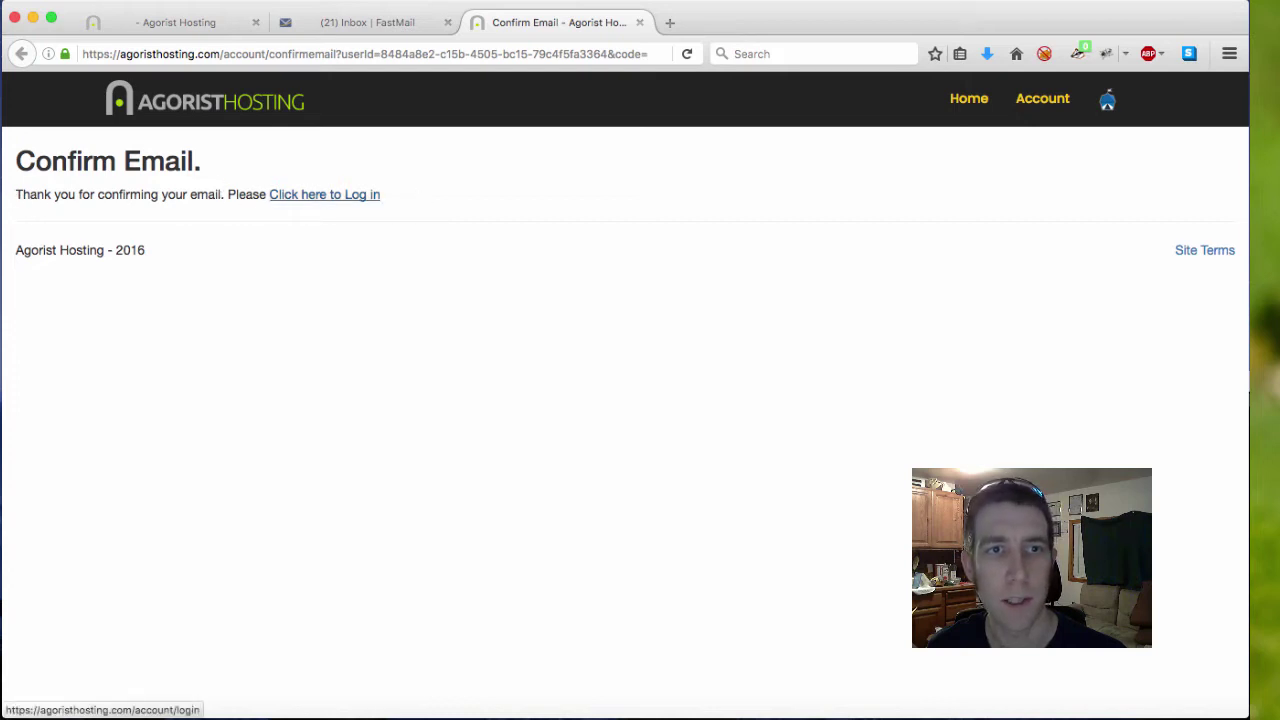
left_click(300, 196)
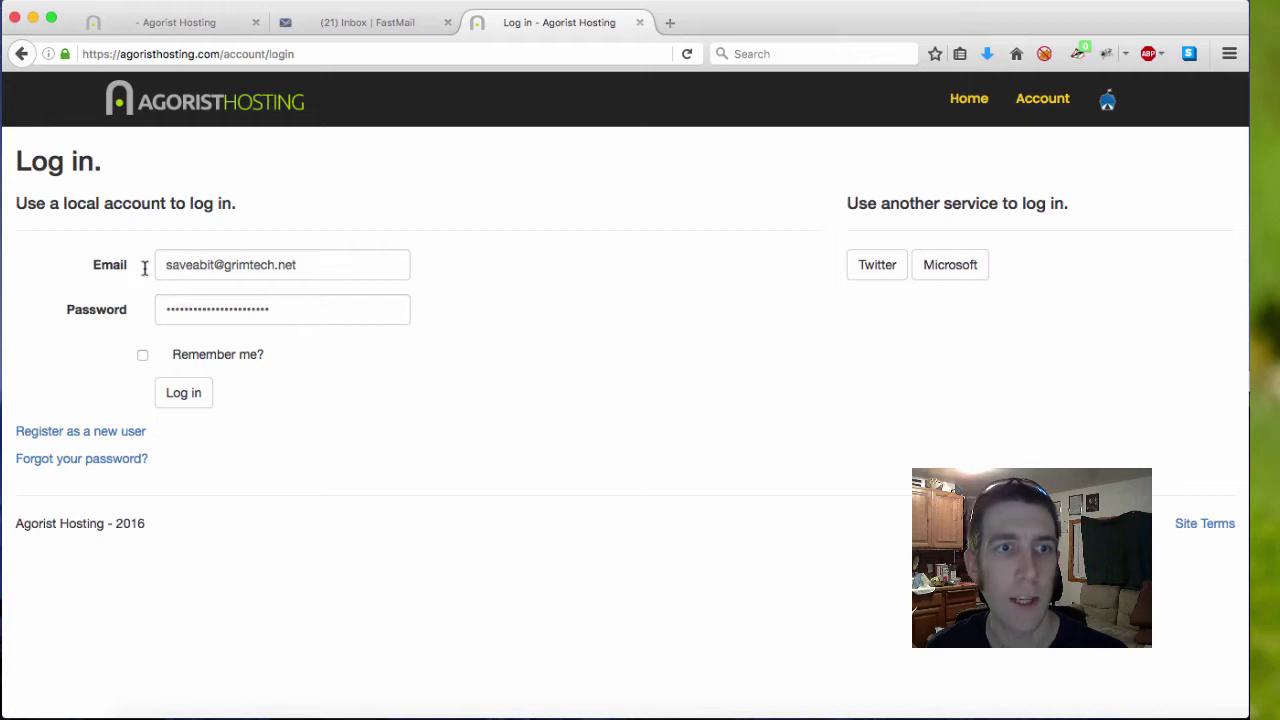
left_click(142, 355)
key("Return")
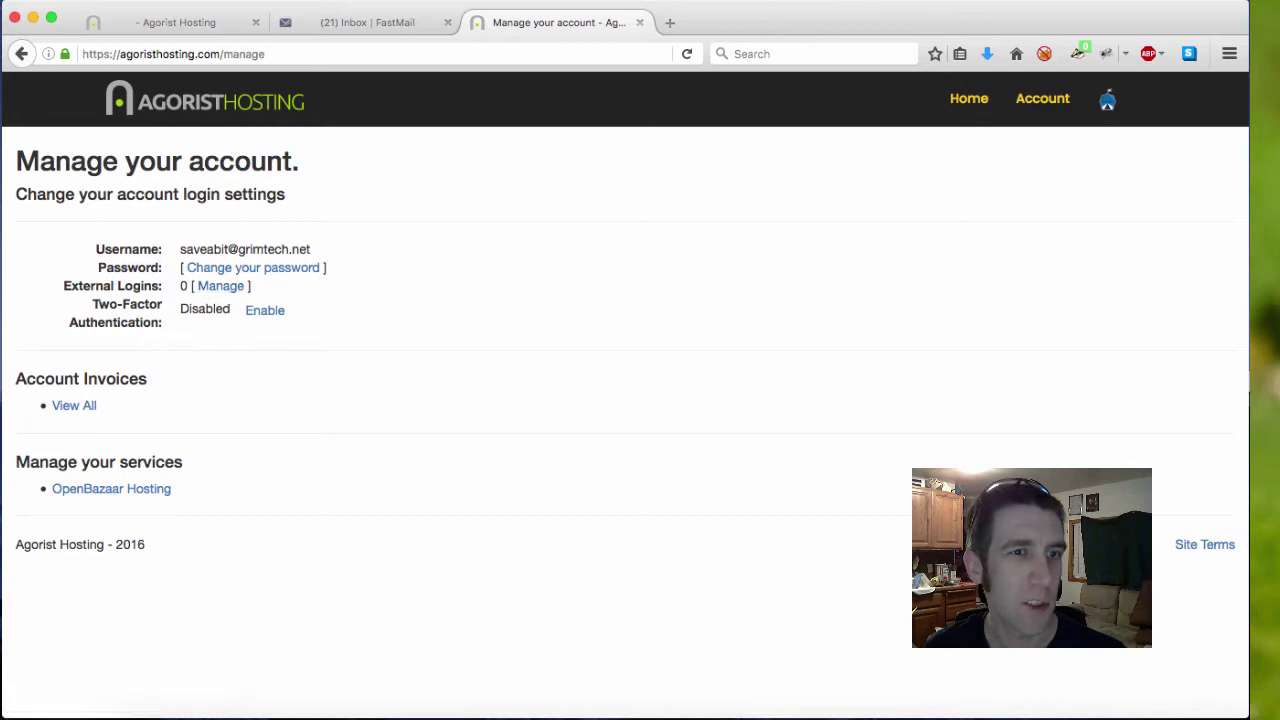
View External Logins, toggle two-factor authentication on and back off, then list all invoices.
left_click(220, 286)
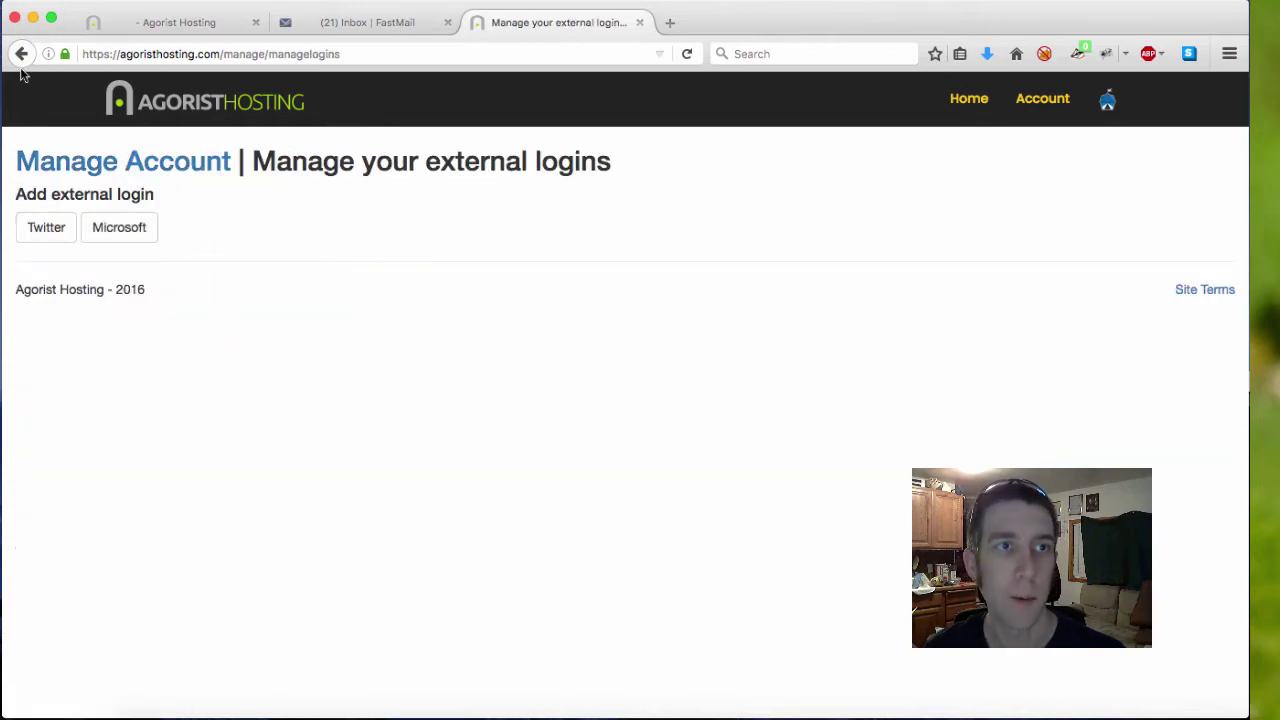
left_click(21, 54)
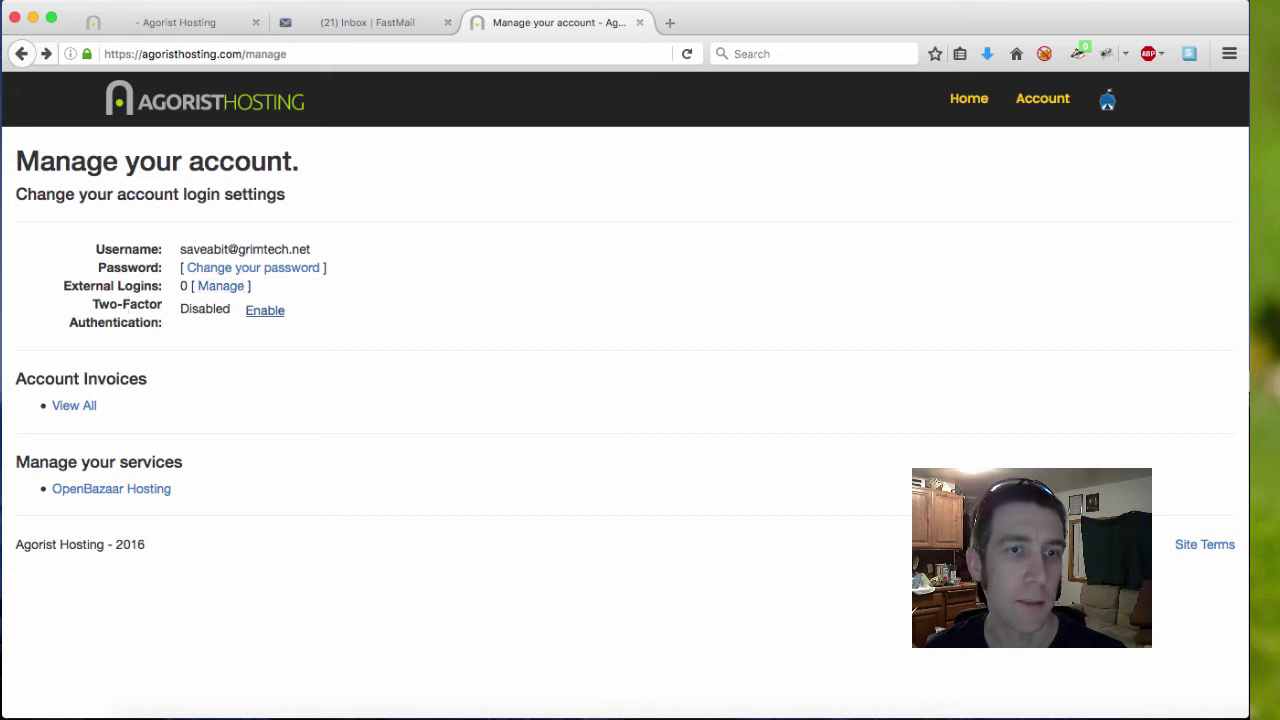
left_click(265, 310)
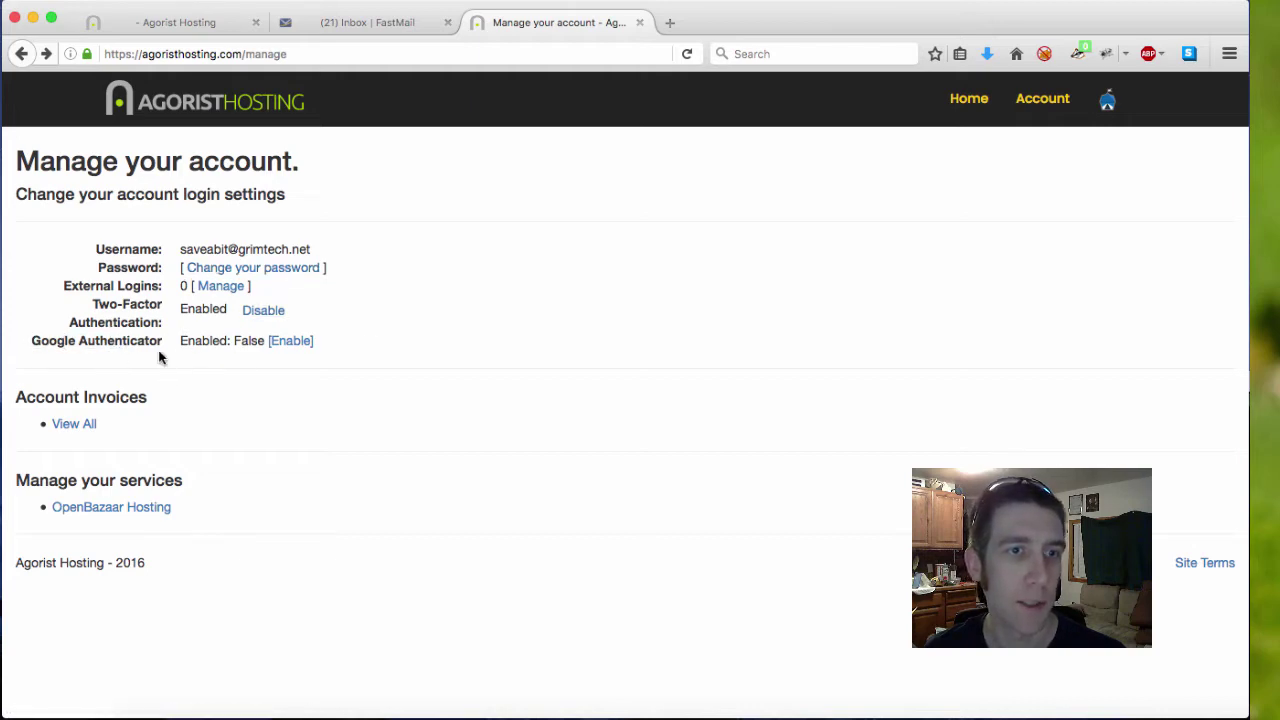
double_click(220, 342)
left_click_drag(220, 342, 246, 341)
left_click(22, 345)
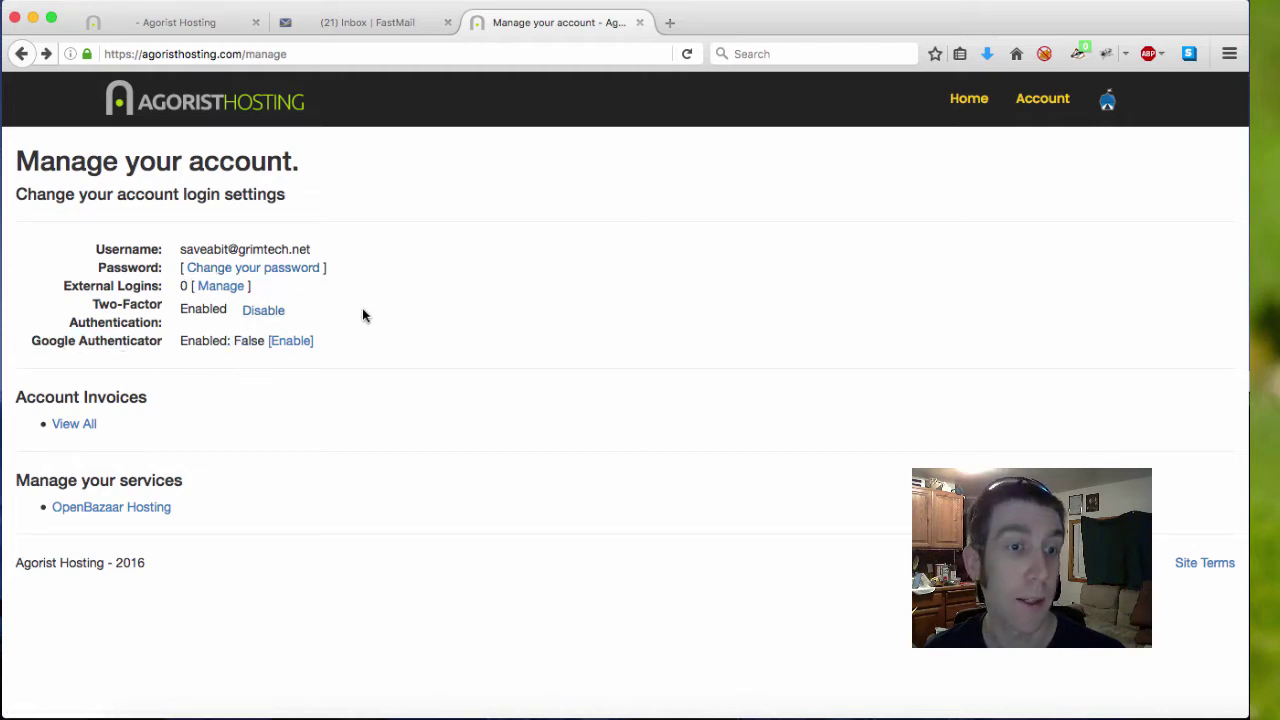
left_click(263, 310)
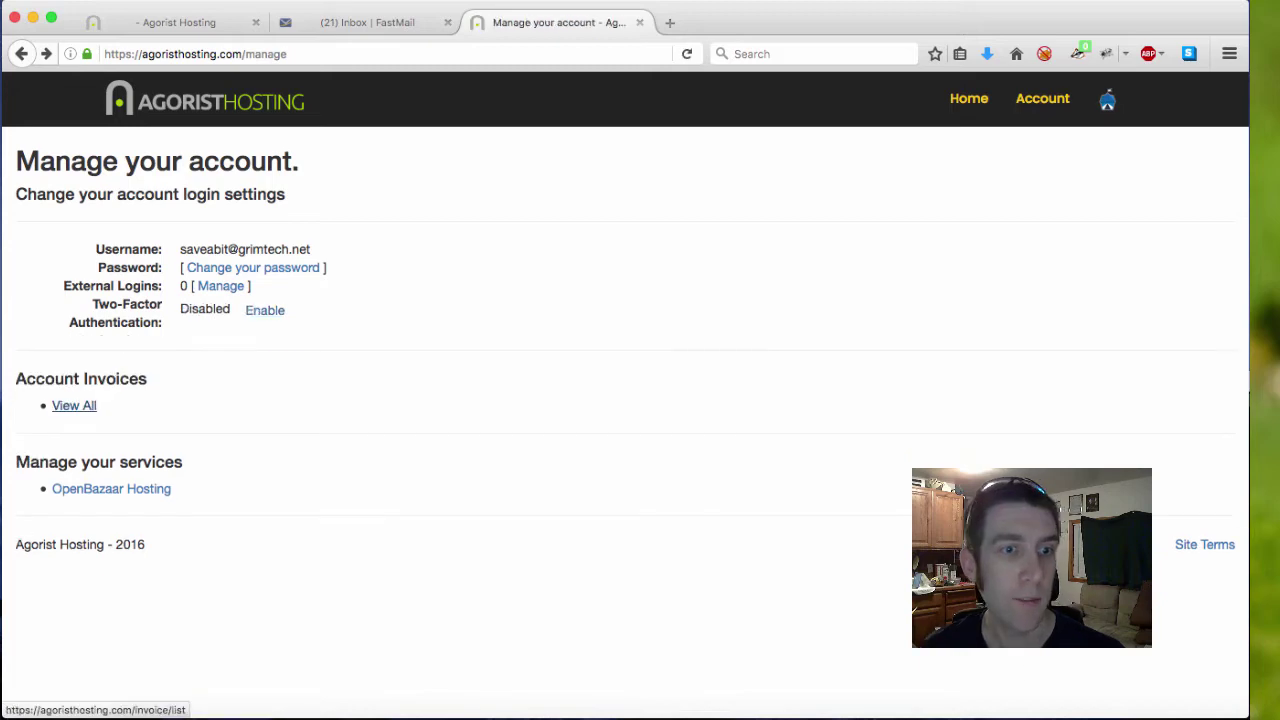
left_click(72, 405)
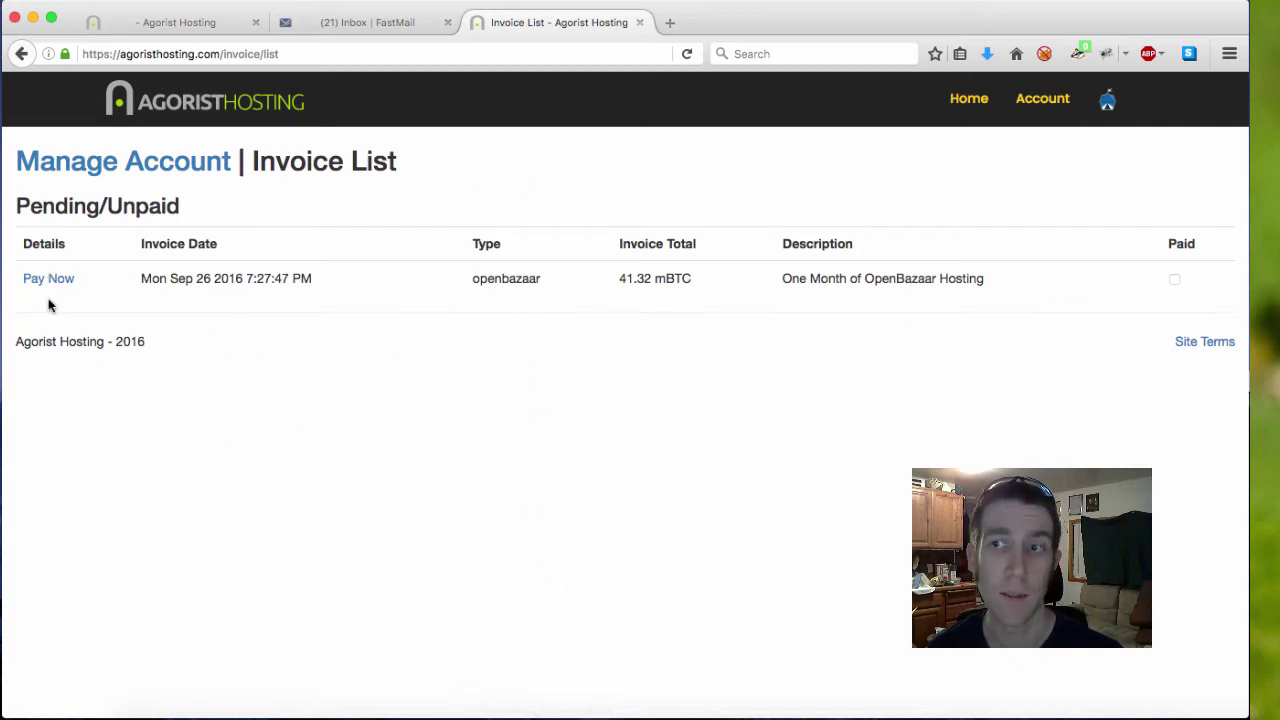
Start creating the saveabit9001 instance from the invoice page, checking the invoice-paid email's creation link.
key("ctrl+shift+Tab")
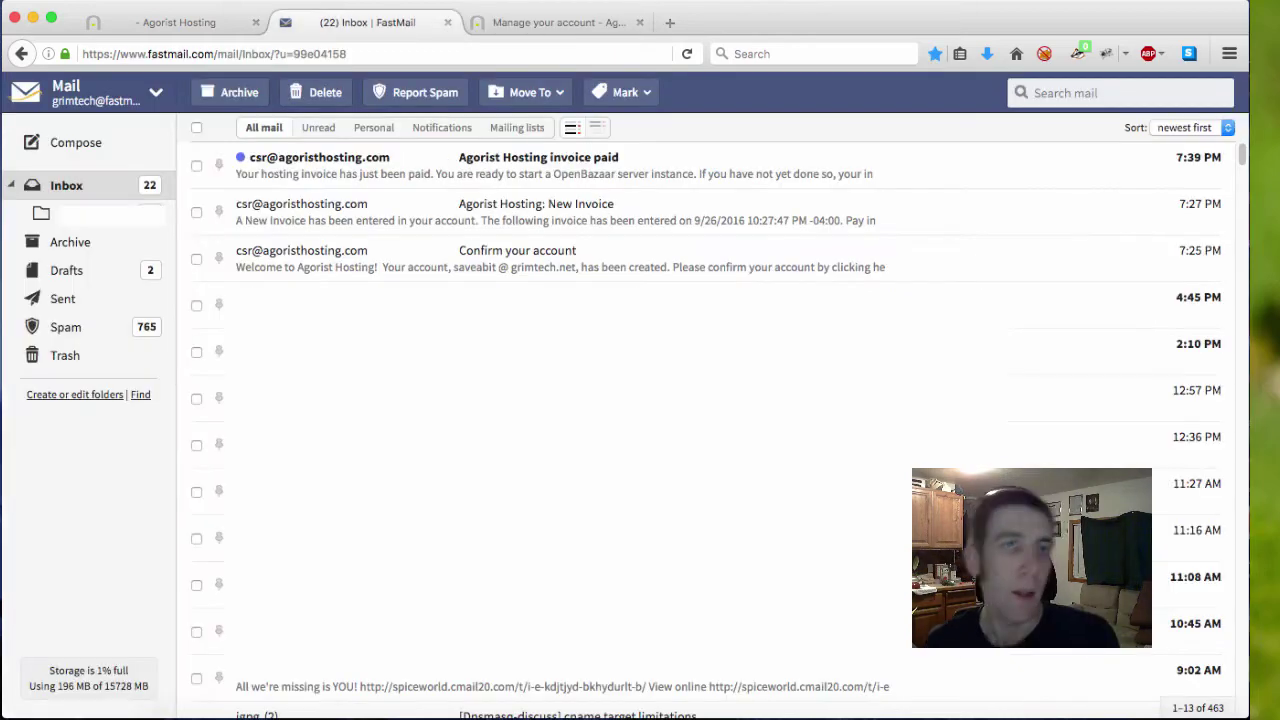
left_click(116, 23)
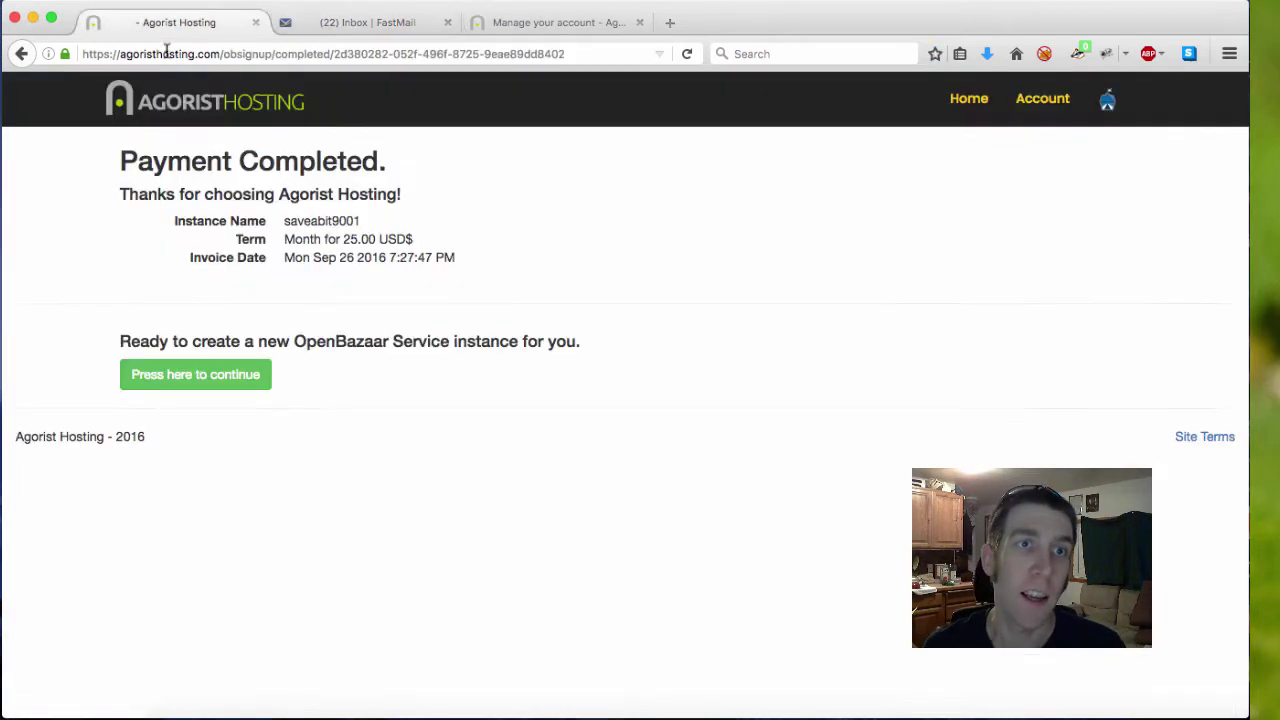
left_click(242, 381)
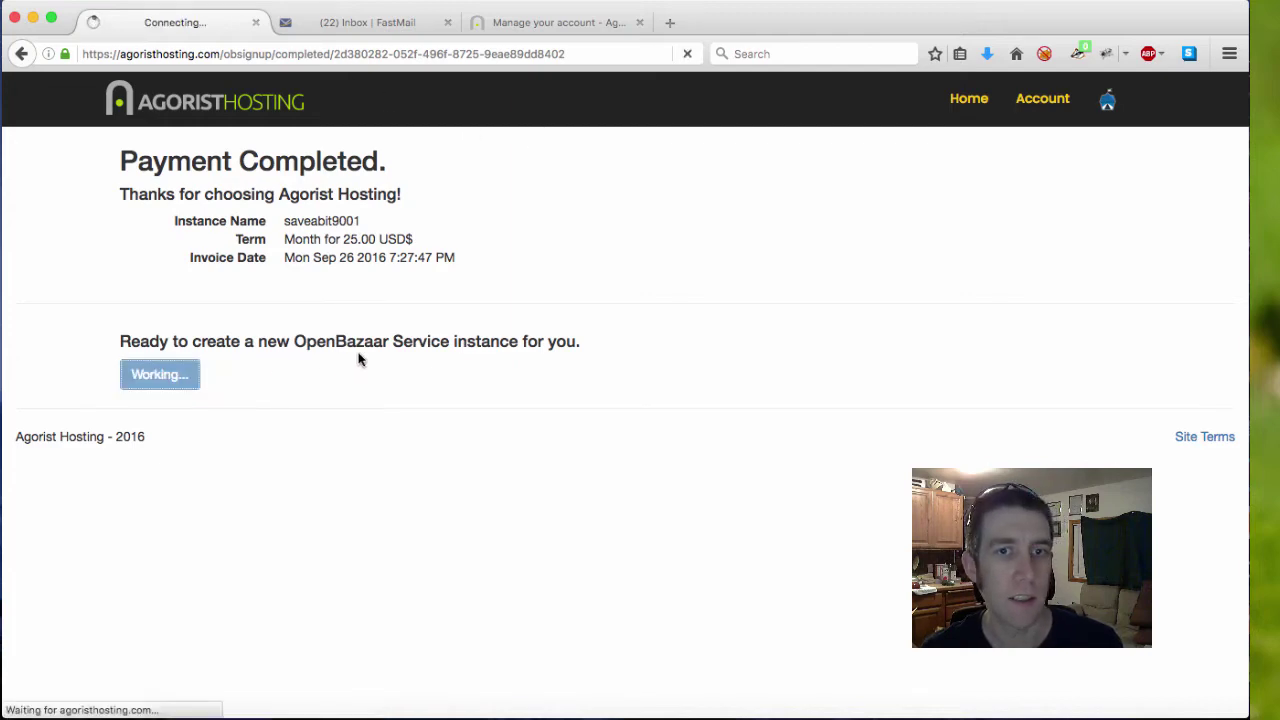
key("ctrl+shift+Tab")
key("ctrl+shift+Tab")
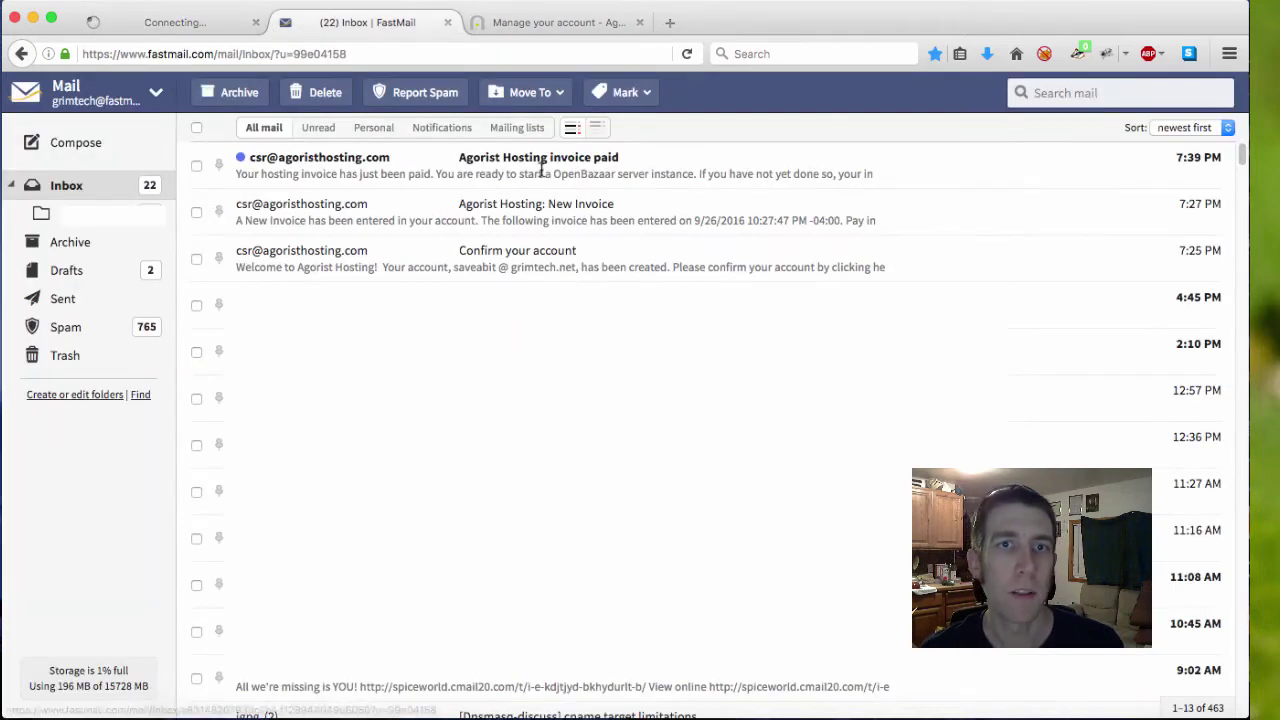
left_click(541, 170)
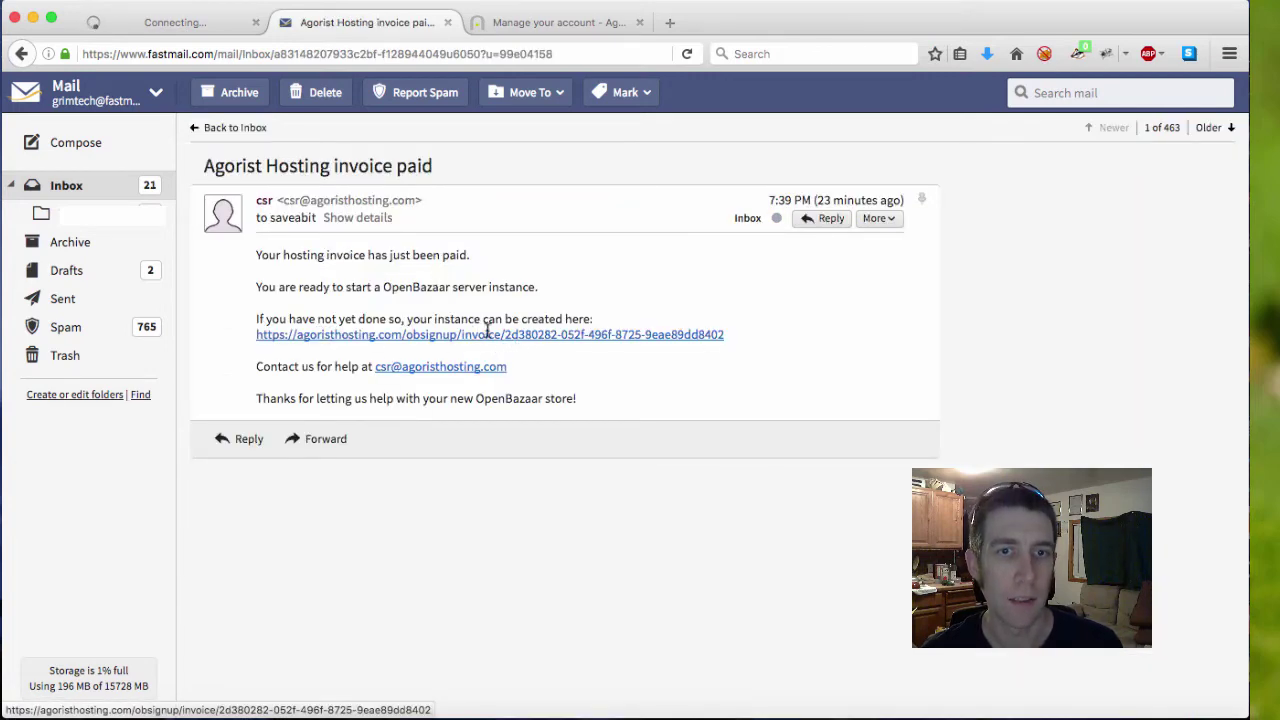
left_click_drag(438, 318, 600, 324)
left_click(160, 24)
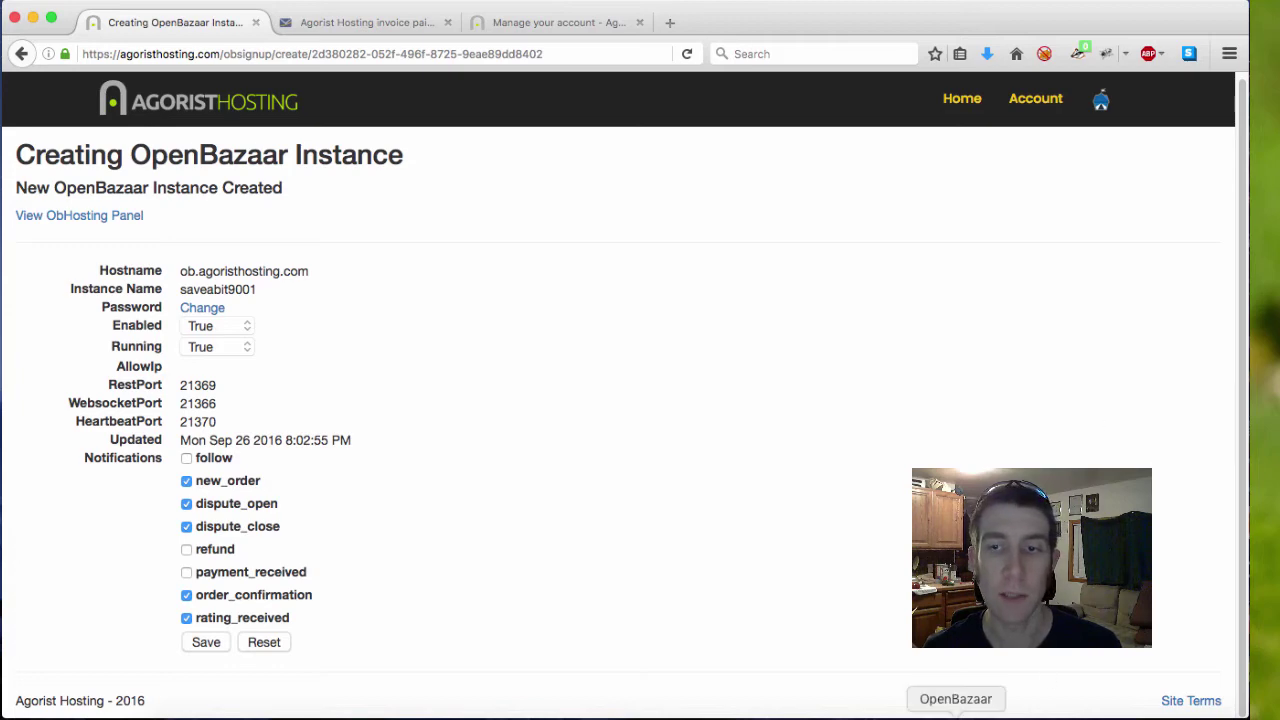
In the OpenBazaar app's account menu, add a new server configuration named saveabit9001.
left_click(956, 716)
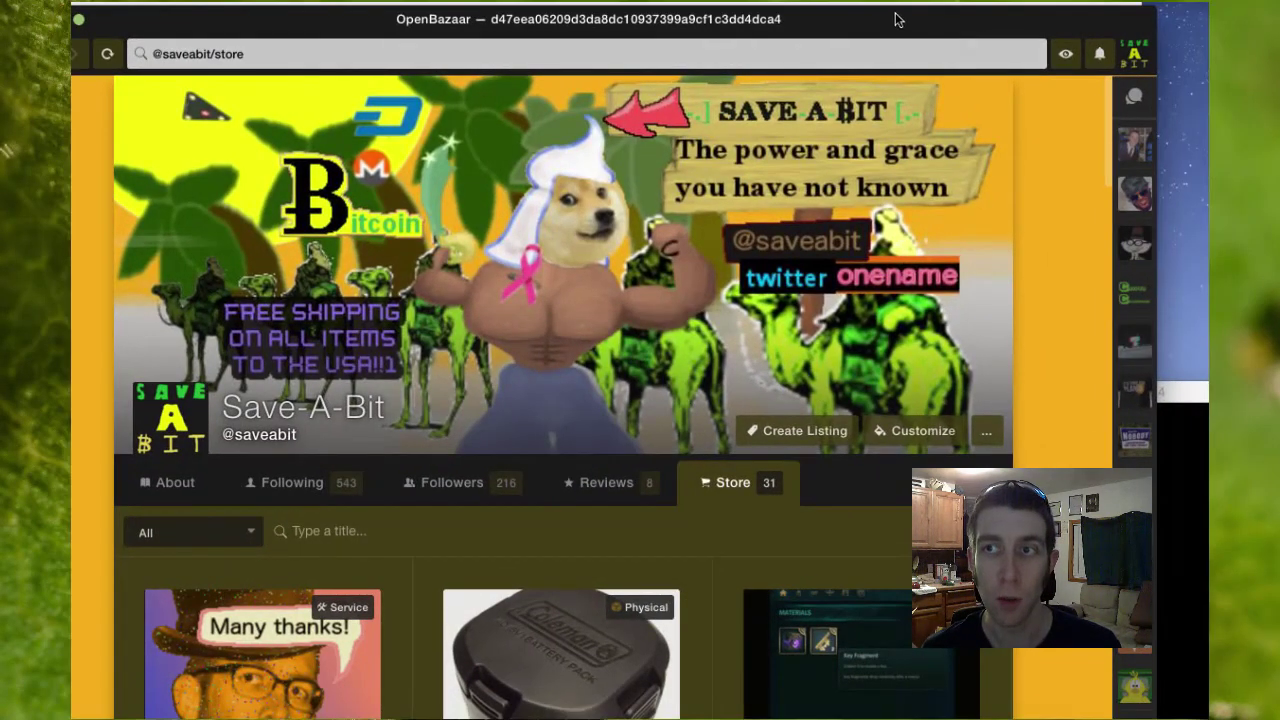
left_click_drag(915, 10, 965, 2)
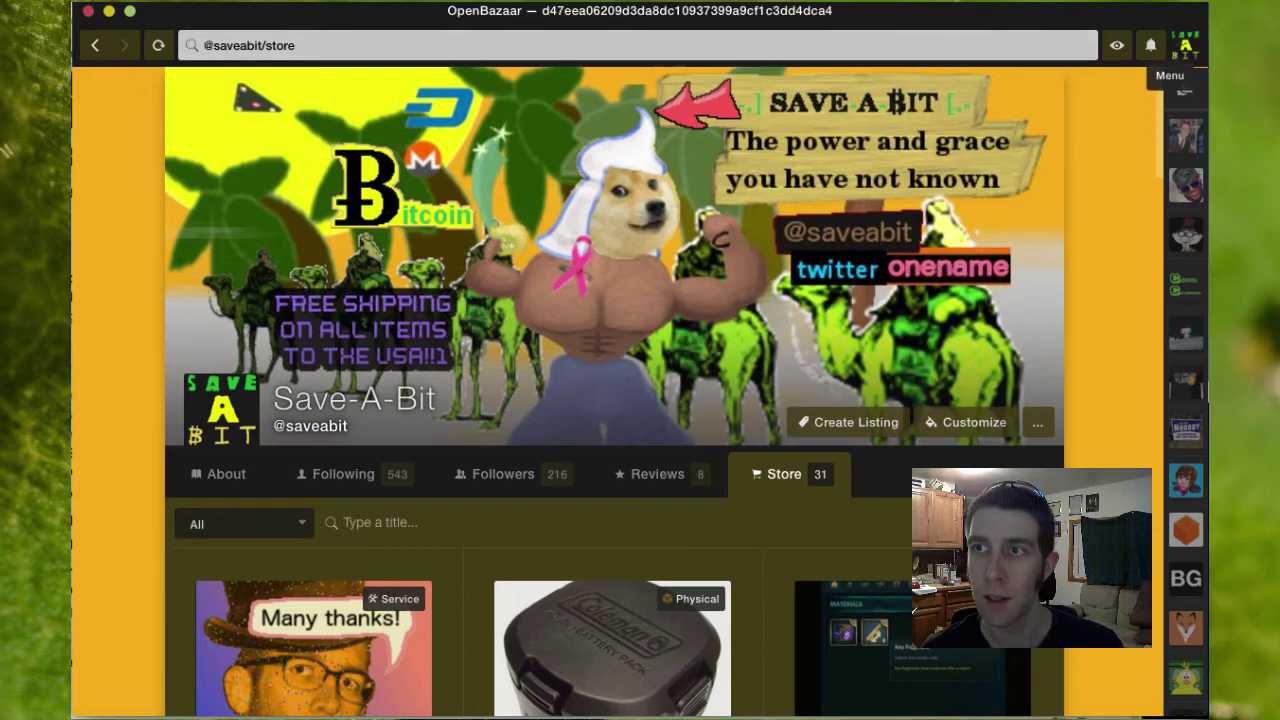
left_click(1185, 45)
mouse_move(1150, 88)
left_click(1185, 45)
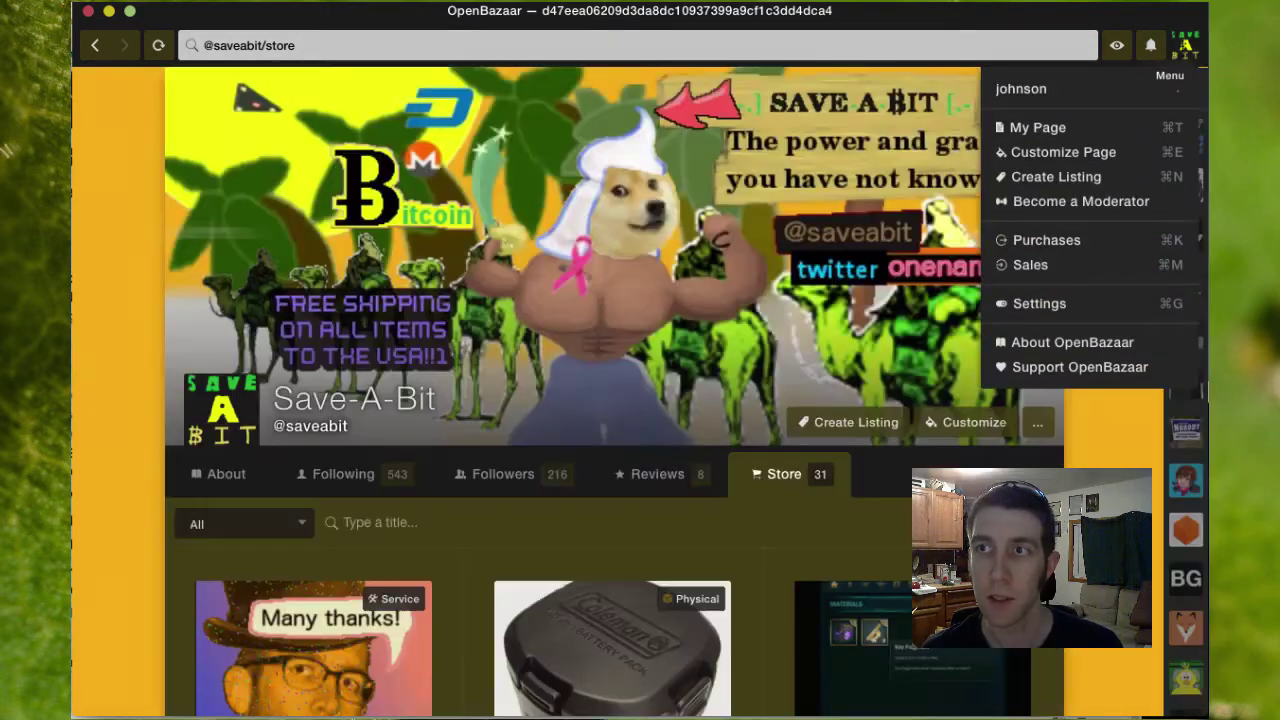
left_click(1185, 45)
mouse_move(1083, 83)
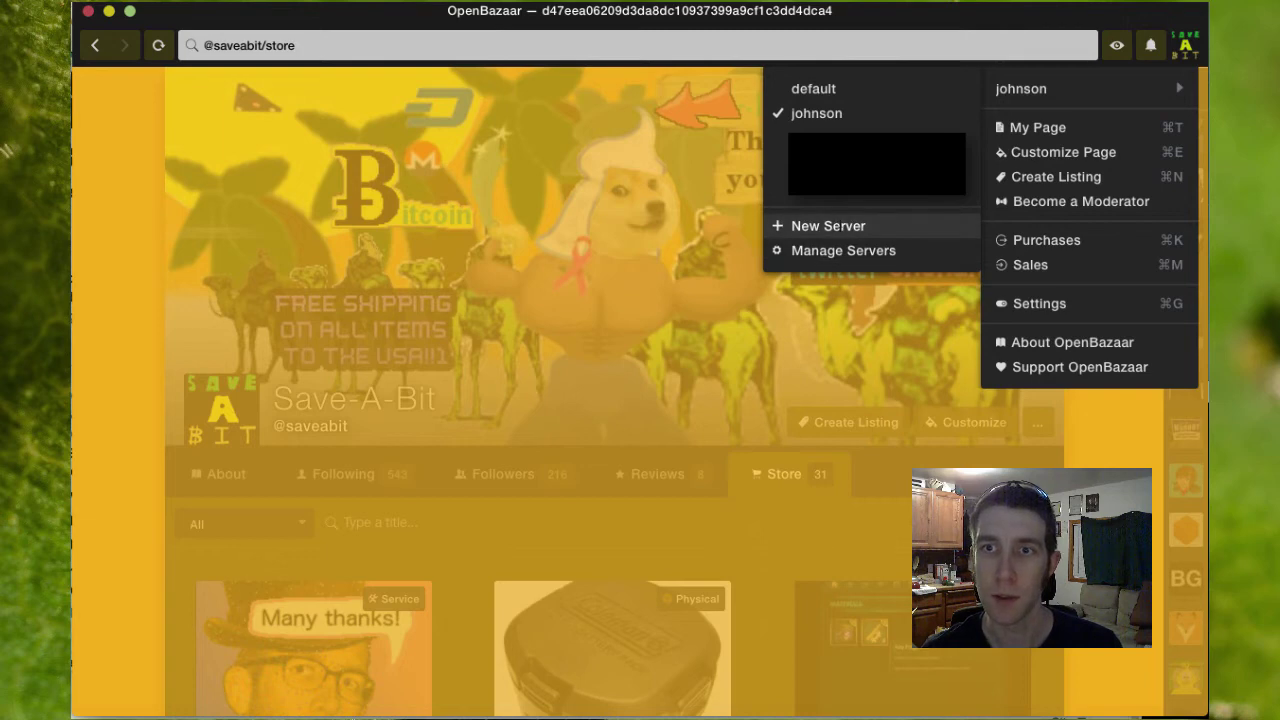
left_click(790, 226)
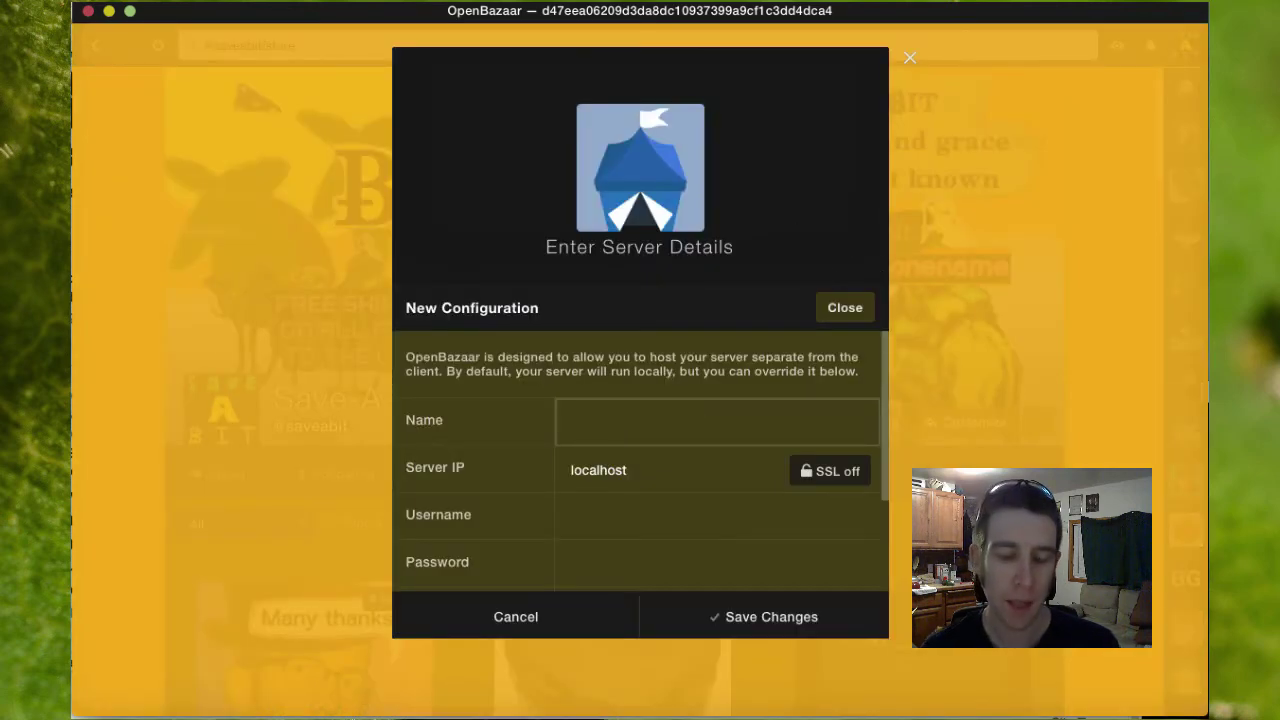
type("sav")
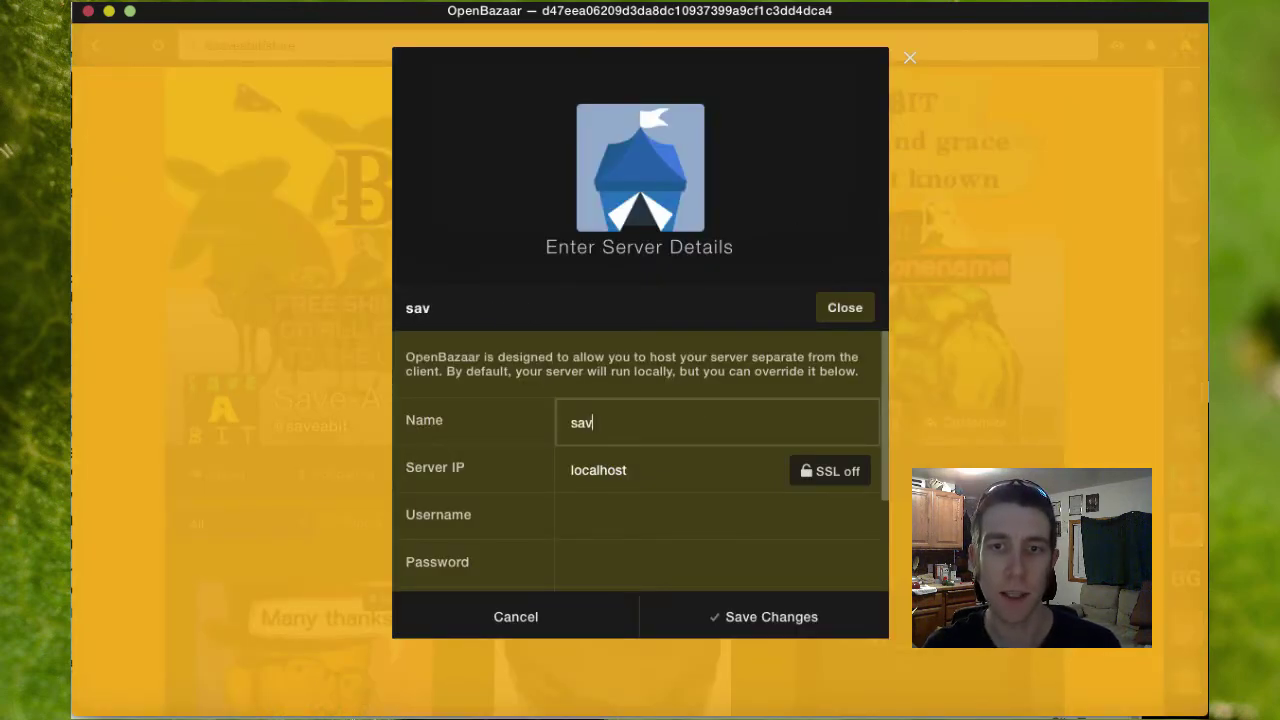
type("eabit9001")
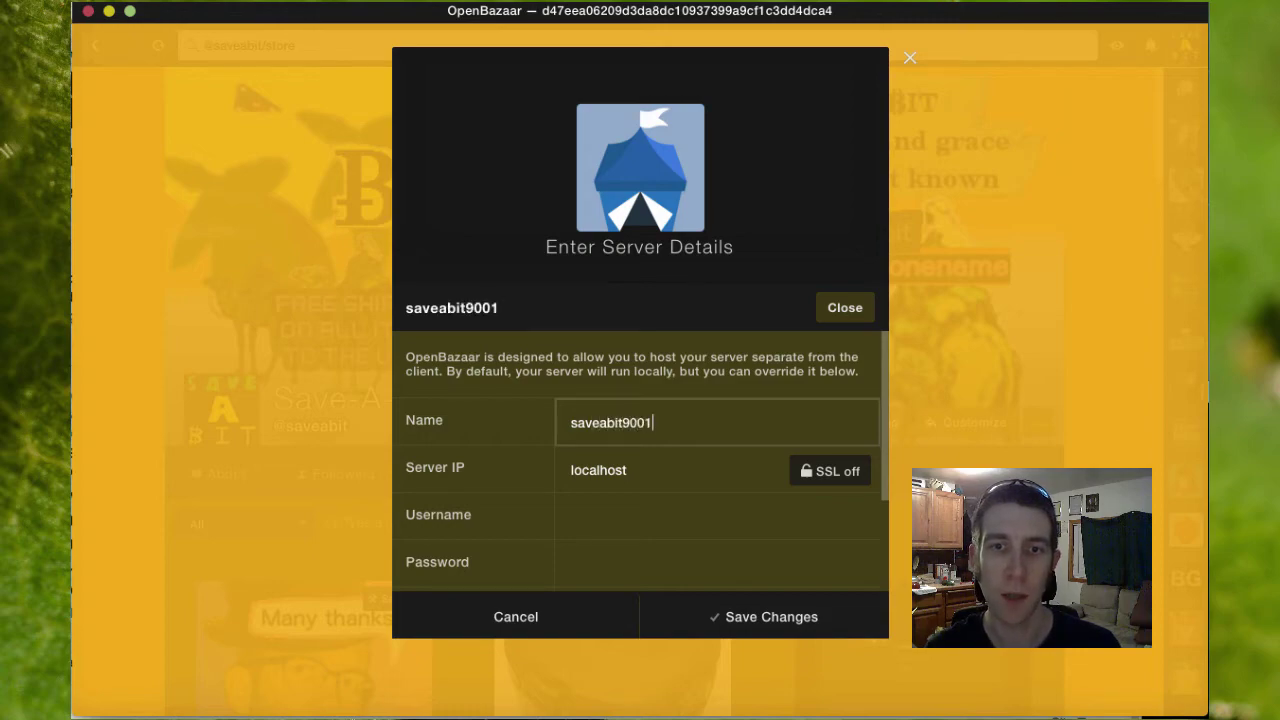
key("super+Tab")
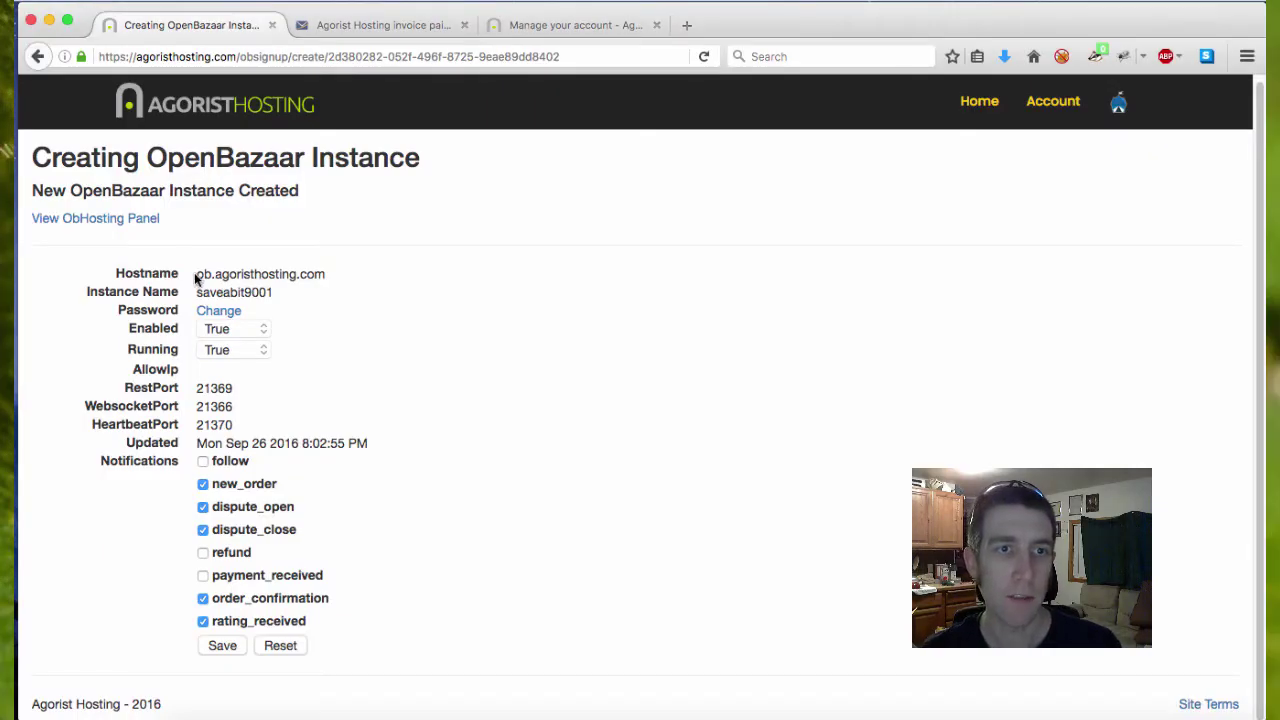
Open the instance-ready email in the FastMail inbox and select the server address ob.agoristhosting.com.
triple_click(365, 280)
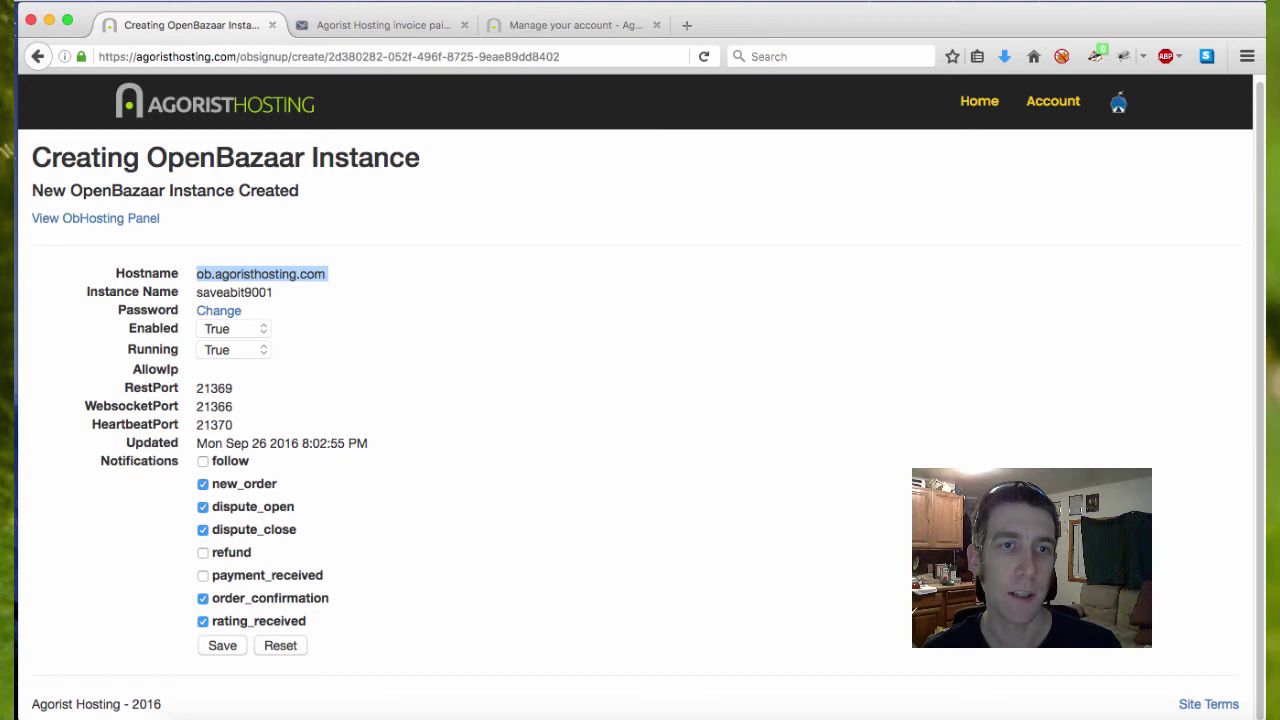
left_click(199, 271)
left_click(523, 26)
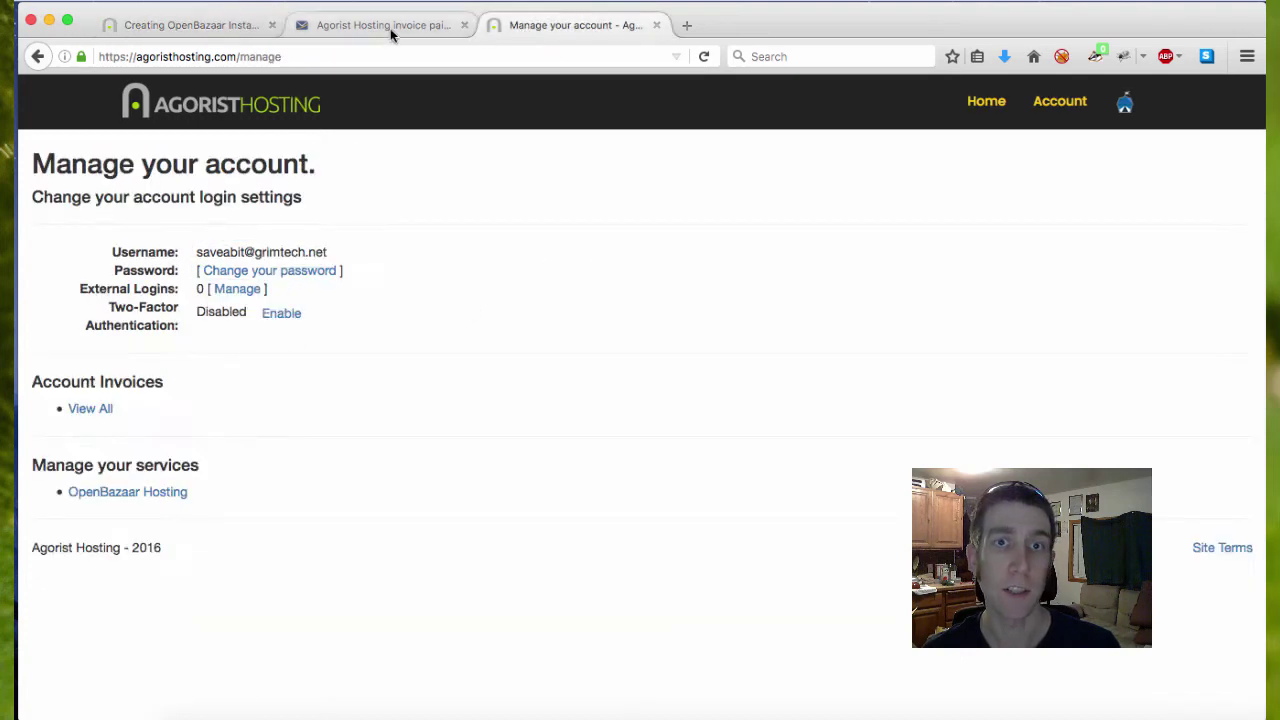
left_click(390, 26)
left_click(125, 192)
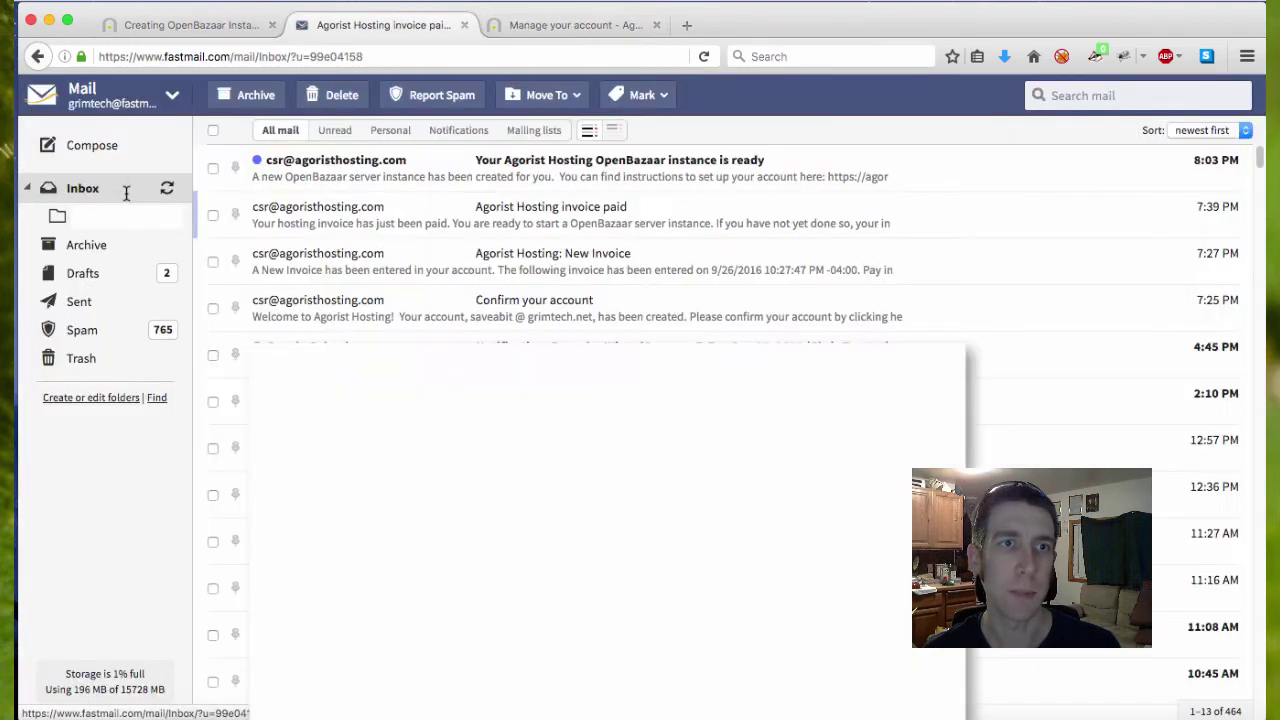
left_click(369, 177)
left_click_drag(364, 379, 486, 379)
key("super+c")
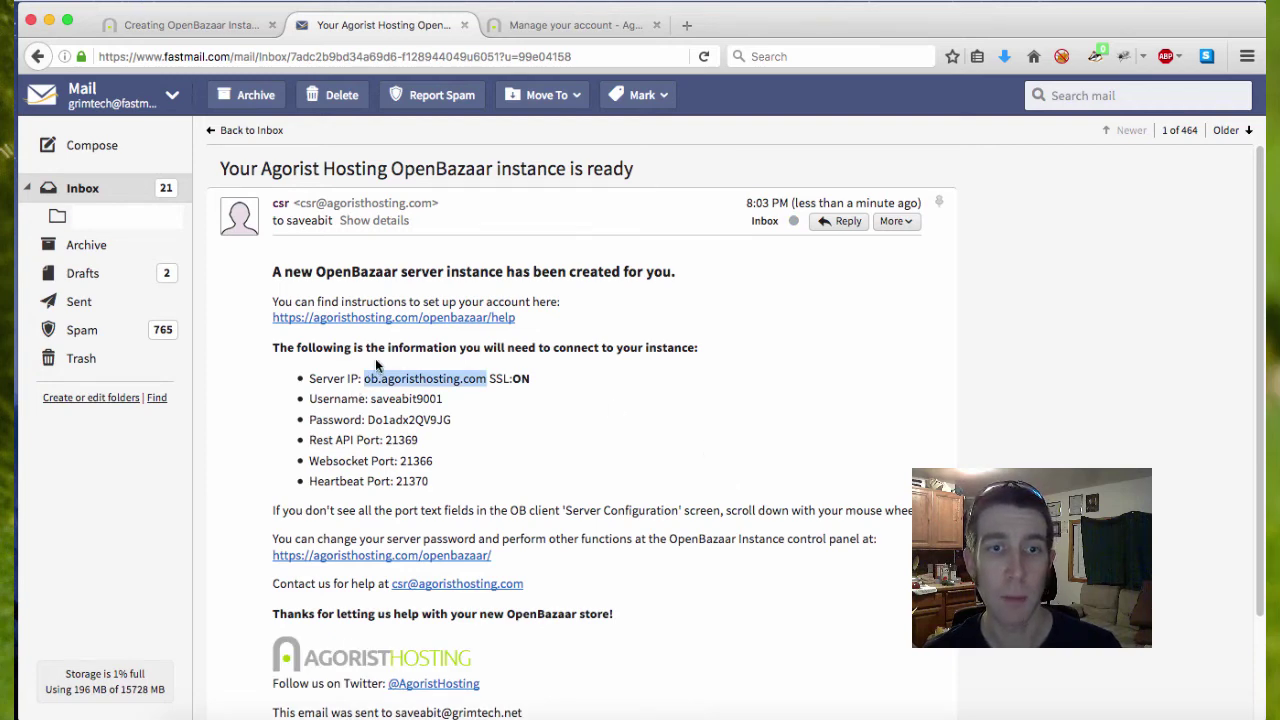
Enter ob.agoristhosting.com as the server IP and turn SSL on.
left_click(973, 716)
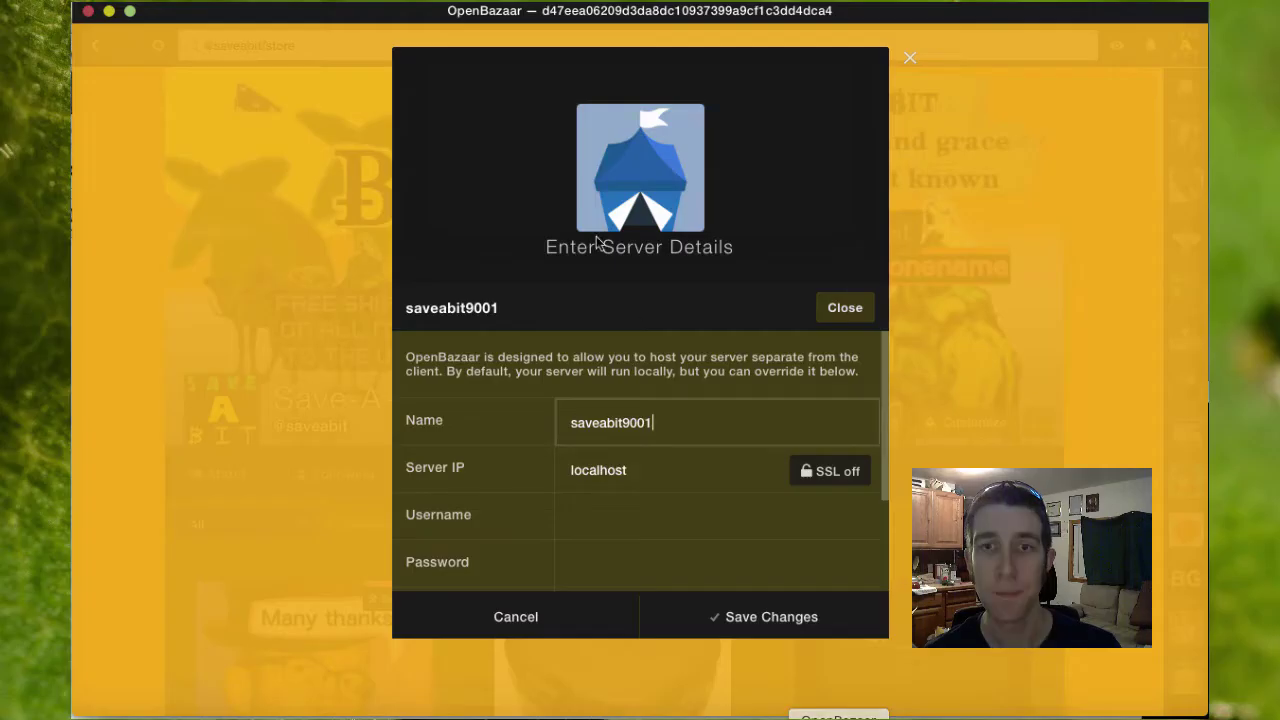
key("Tab")
key("super+v")
key("super+Tab")
double_click(500, 378)
left_click(498, 378)
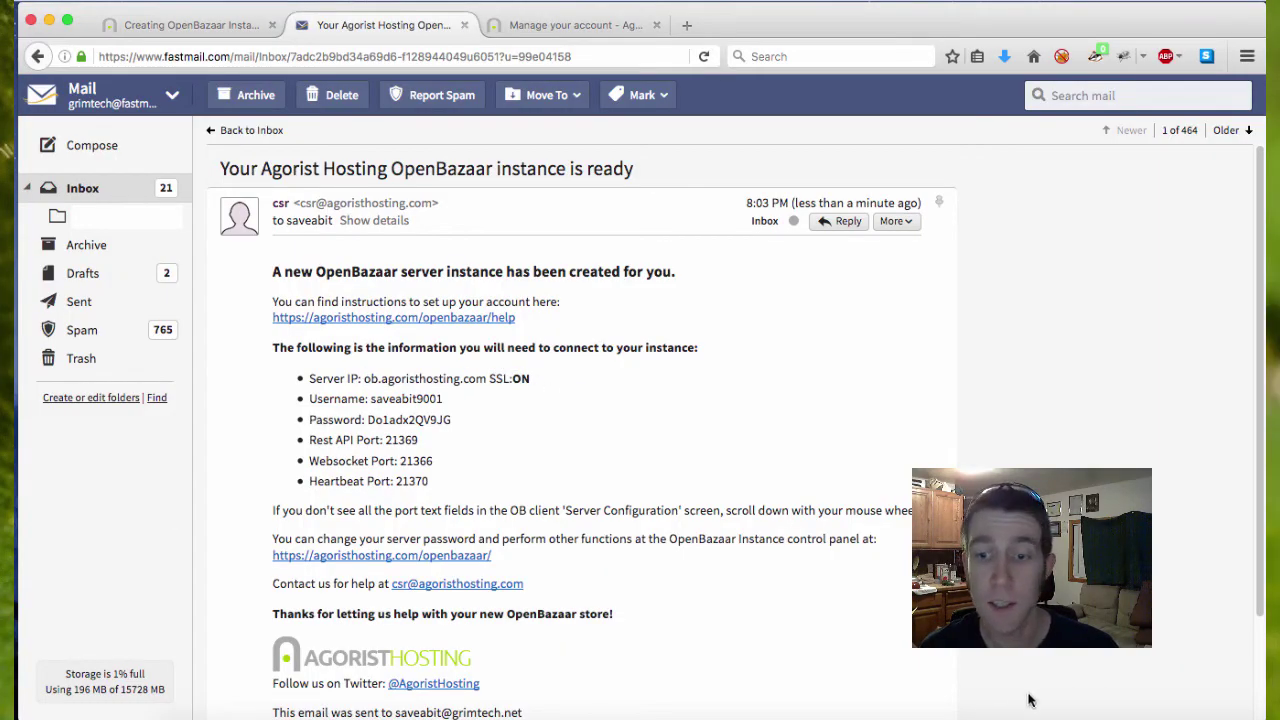
left_click(973, 712)
left_click(830, 471)
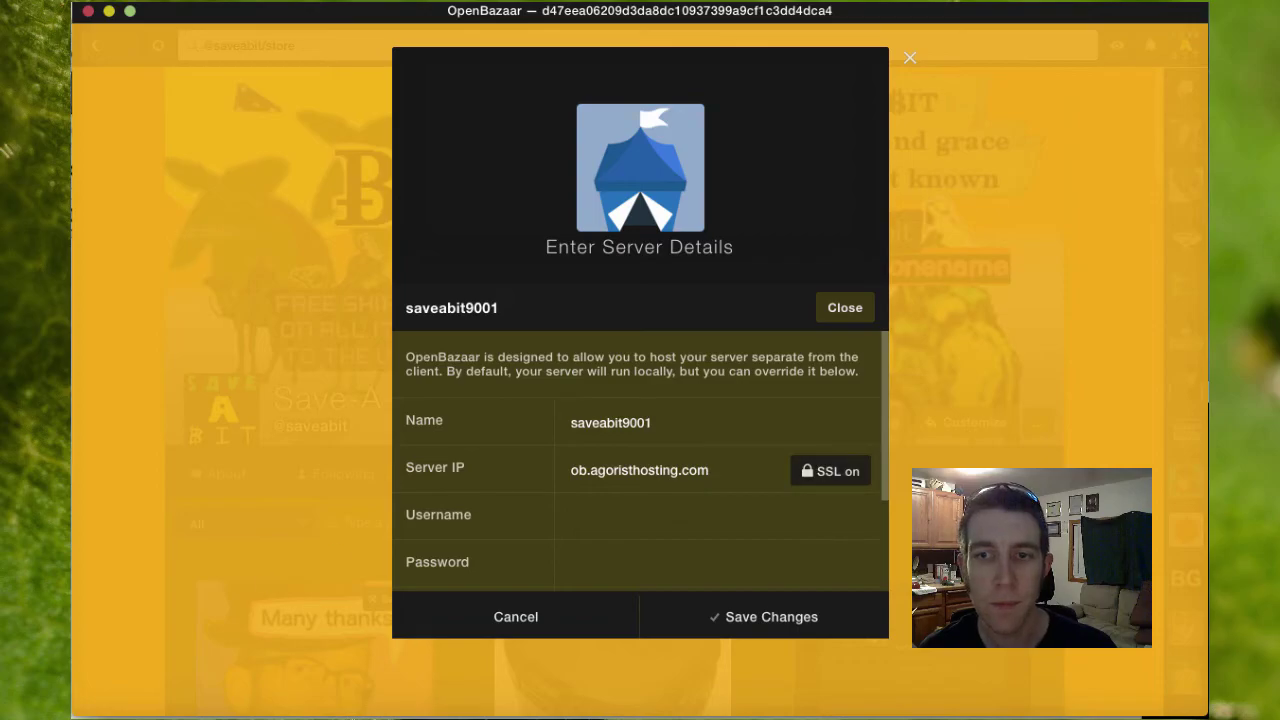
Paste the instance's username and password from the email into the server settings.
key("super+Tab")
double_click(371, 398)
key("super+c")
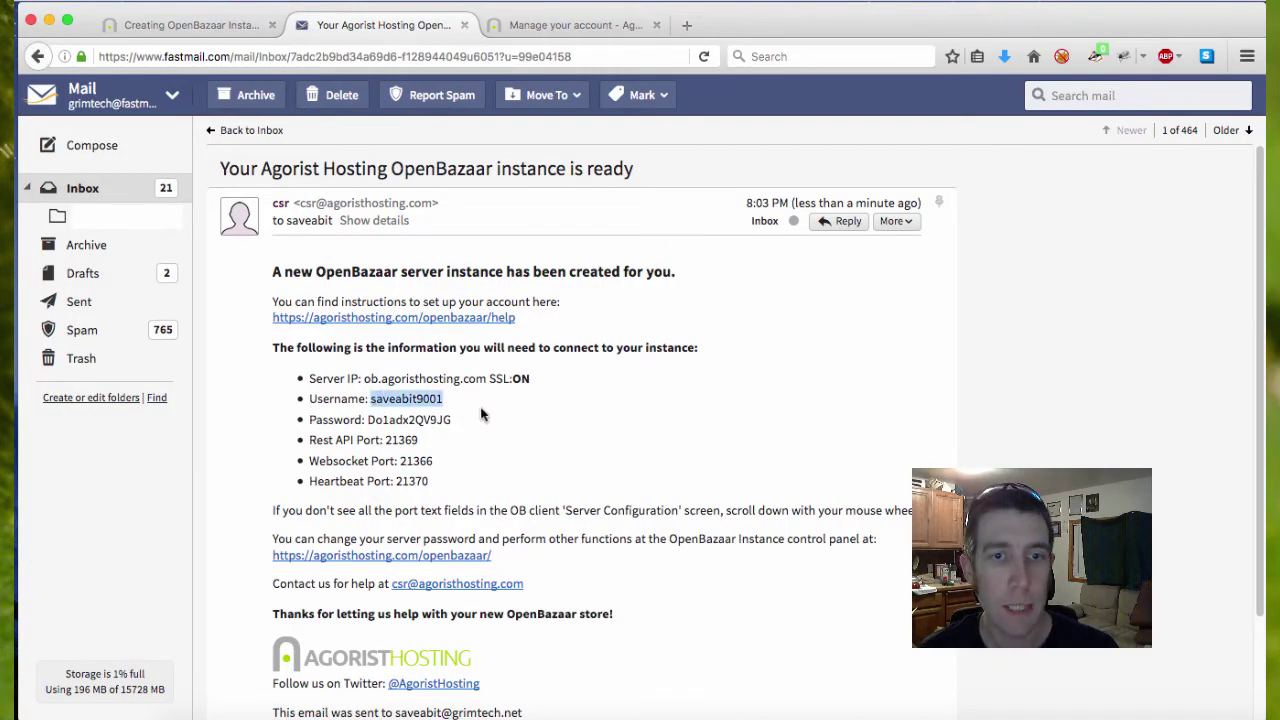
left_click(973, 712)
left_click(716, 516)
key("super+v")
key("super+Tab")
left_click_drag(368, 420, 451, 424)
key("super+c")
left_click(973, 712)
key("Tab")
key("super+v")
key("super+Tab")
left_click(401, 432)
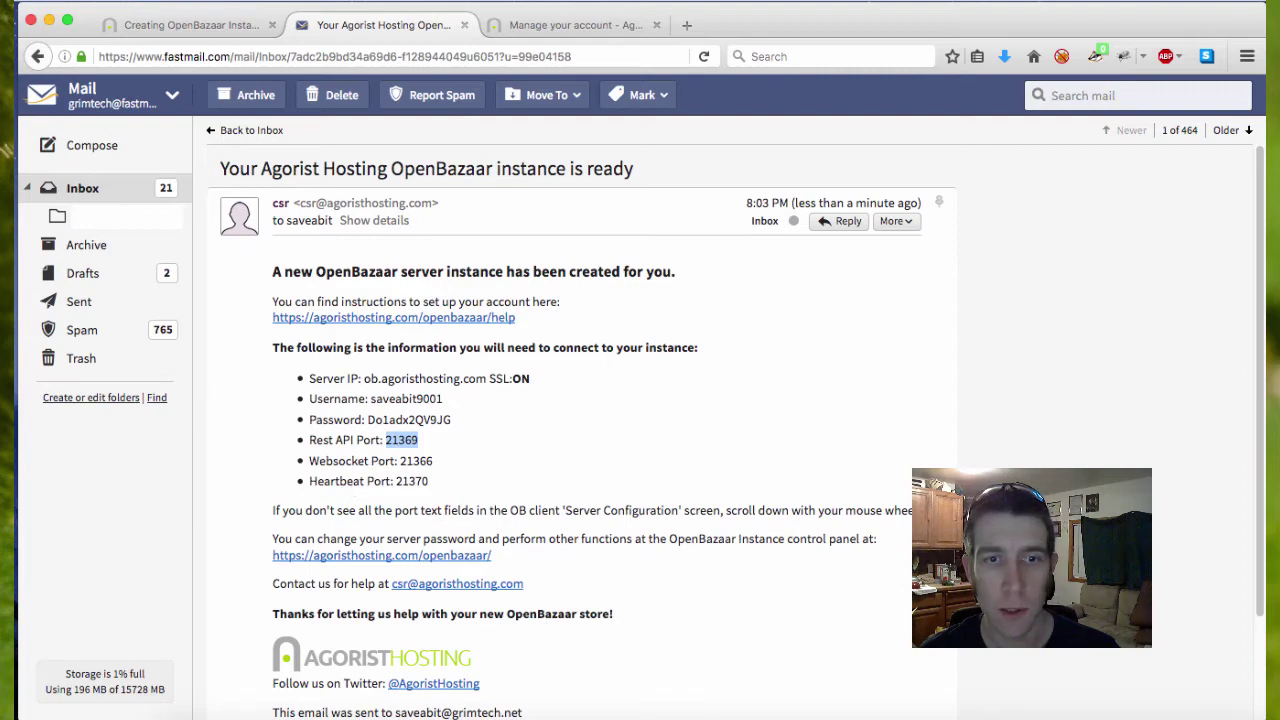
Set the Rest API, Websocket API and Heartbeat socket ports to 21369, 21366 and 21370.
left_click(957, 712)
scroll(458, 460, "down", 3)
key("Tab")
key("super+v")
key("super+Tab")
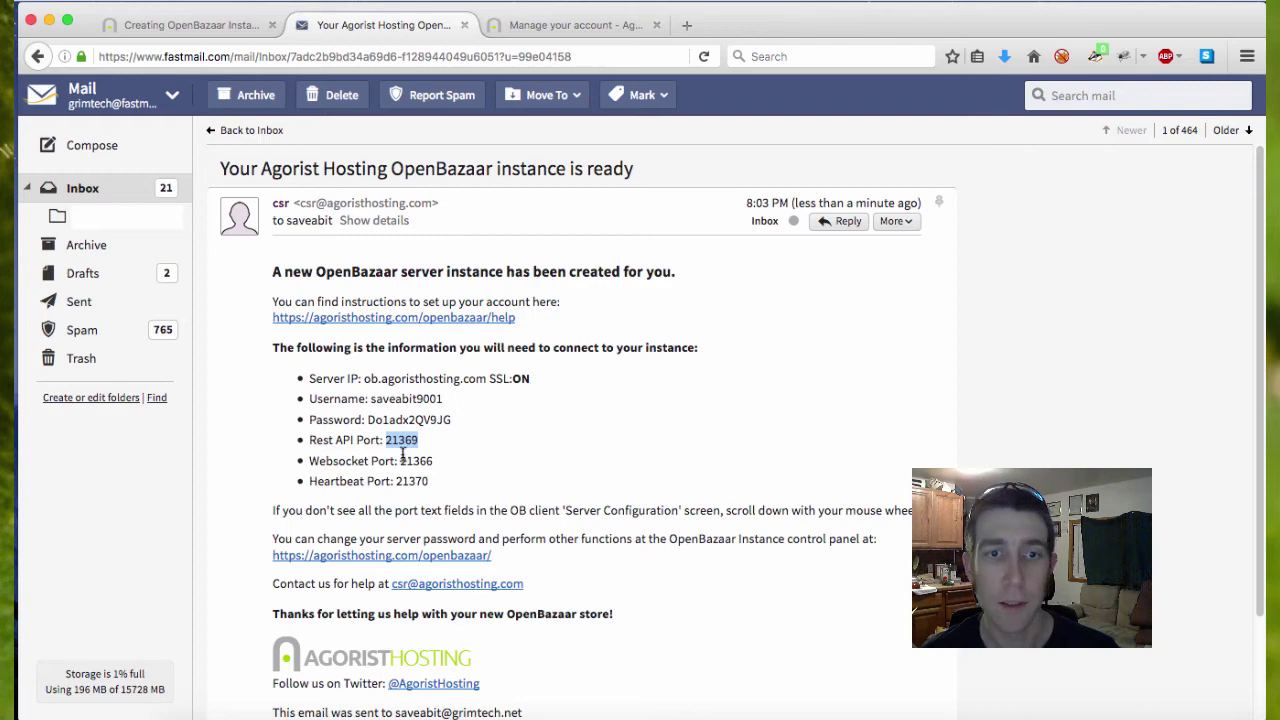
mouse_move(433, 461)
left_mouse_down()
mouse_move(310, 461)
mouse_move(410, 460)
left_mouse_up()
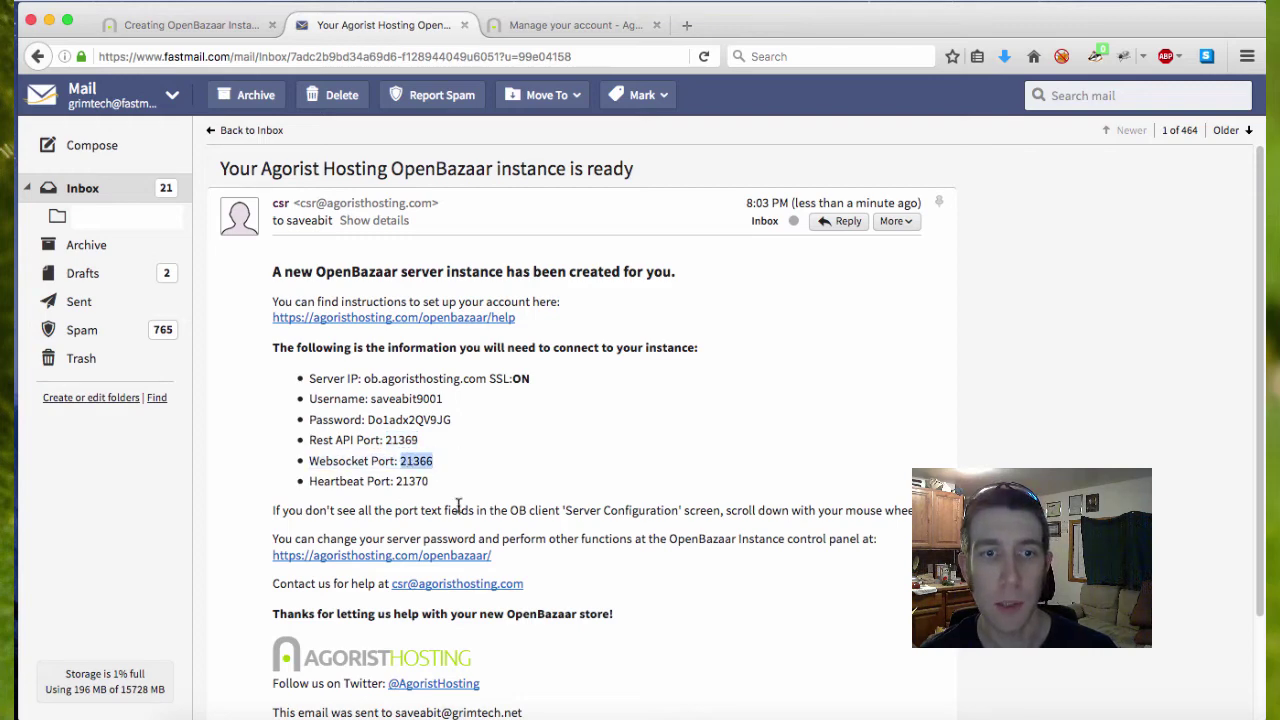
left_click(957, 712)
key("Tab")
key("super+v")
key("super+Tab")
mouse_move(460, 488)
left_mouse_down()
mouse_move(396, 481)
mouse_move(444, 493)
left_mouse_up()
left_click(957, 712)
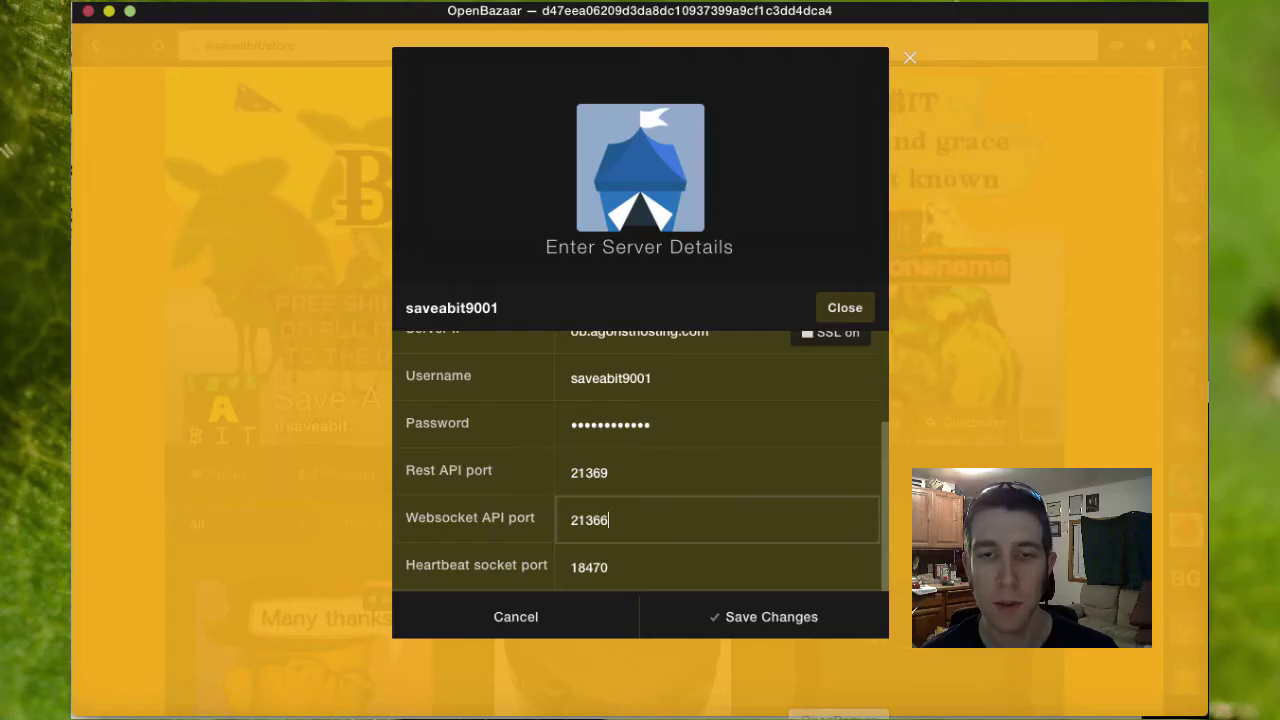
key("Tab")
key("super+v")
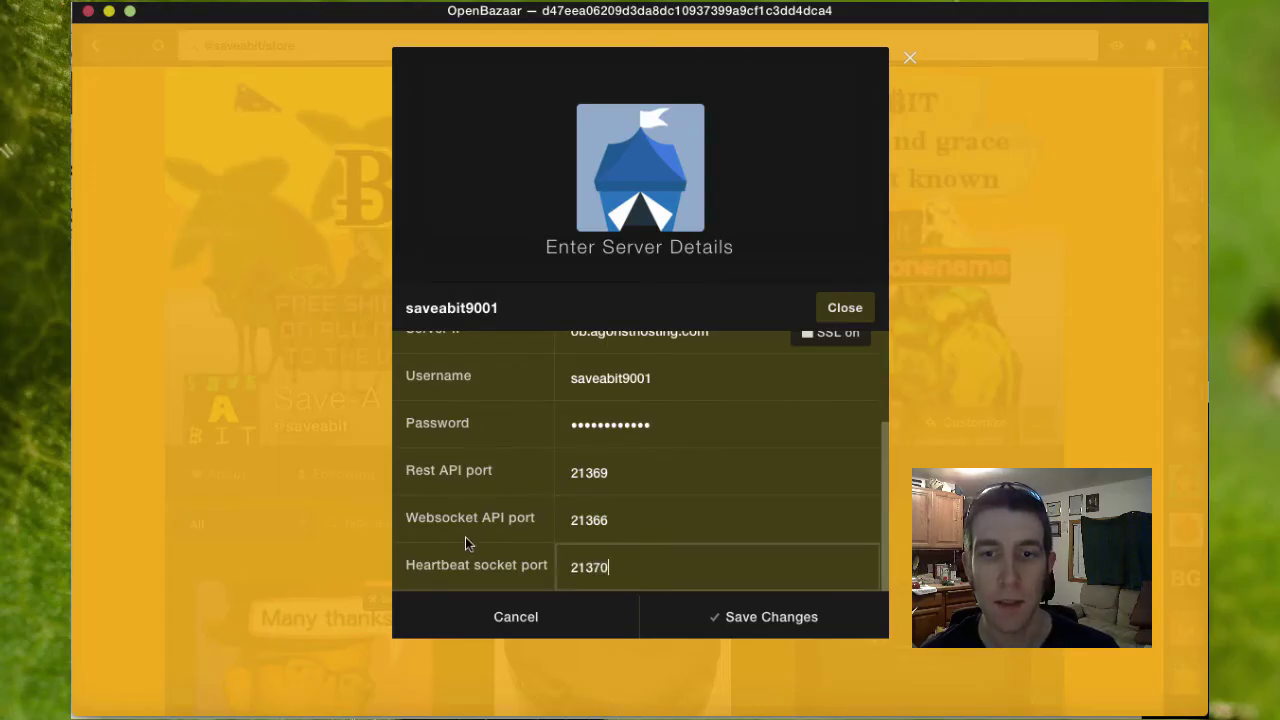
Verify the three port values and save the server configuration.
left_click(609, 520)
left_click(609, 472)
left_click(609, 567)
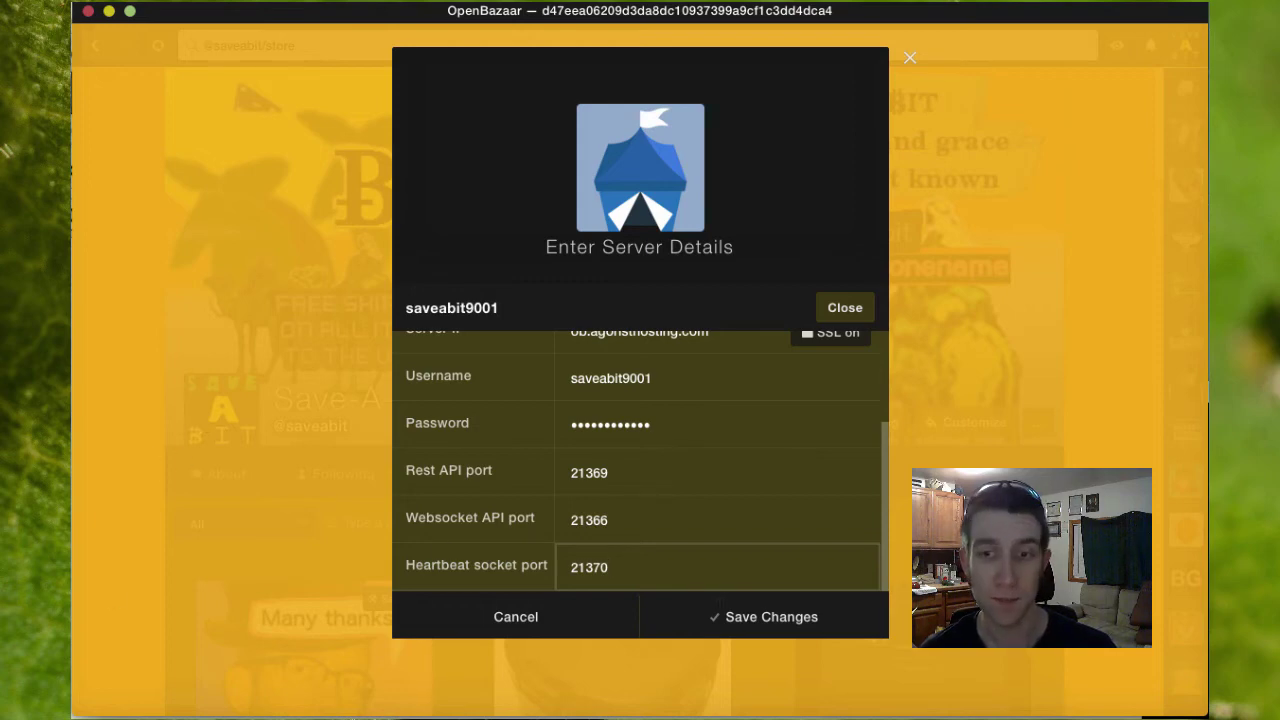
left_click(715, 625)
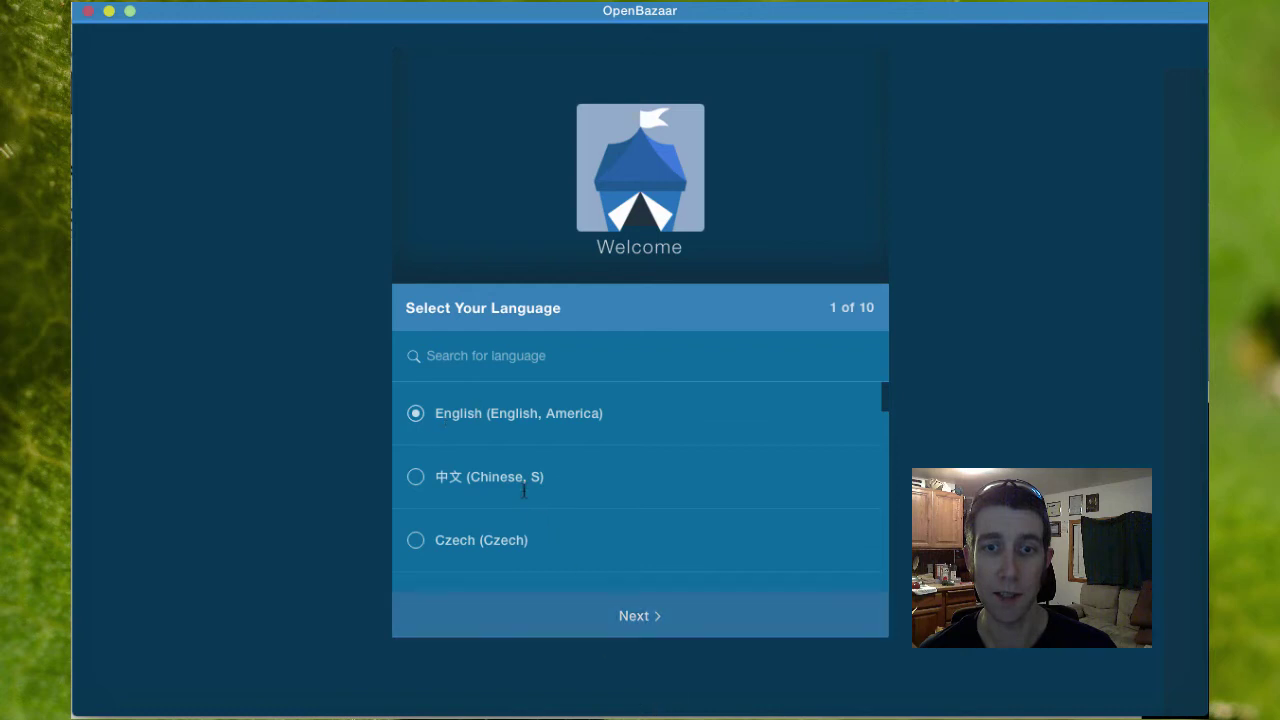
Keep English, confirm the country and choose the dollar currency in the welcome setup.
left_click(675, 614)
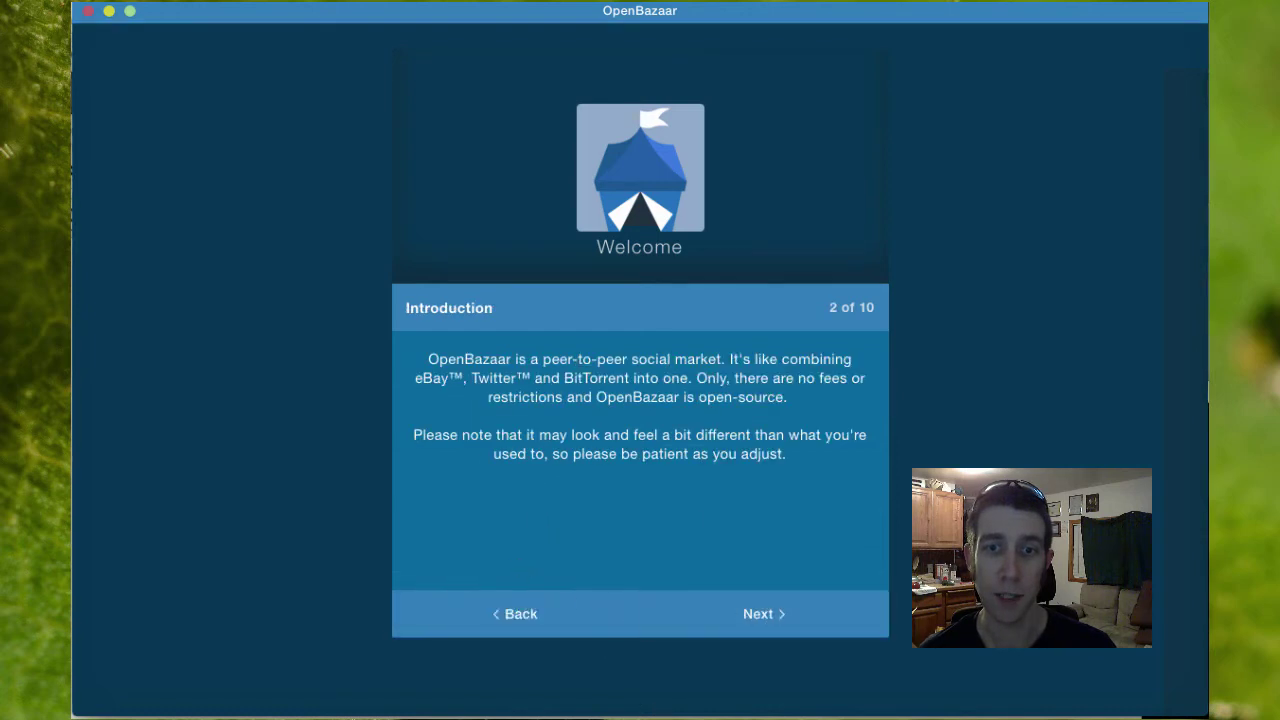
left_click(773, 614)
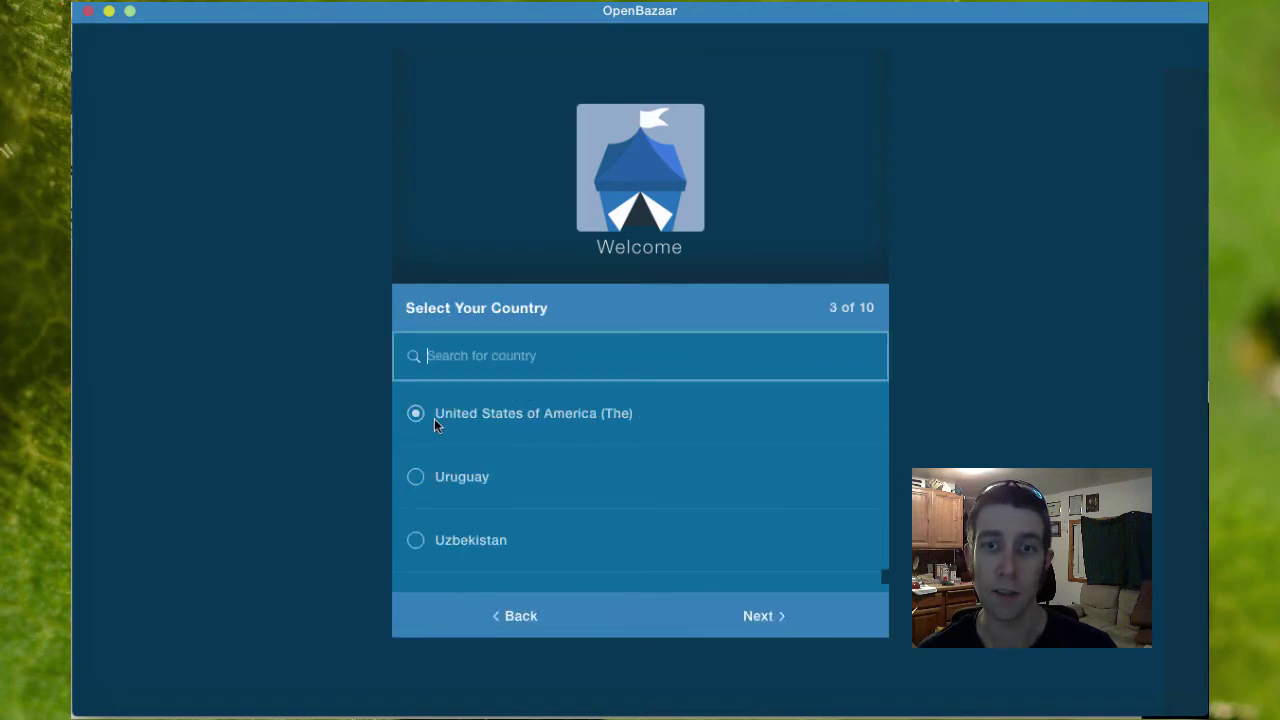
scroll(491, 486, "down", 2)
scroll(600, 520, "up", 5)
left_click(766, 612)
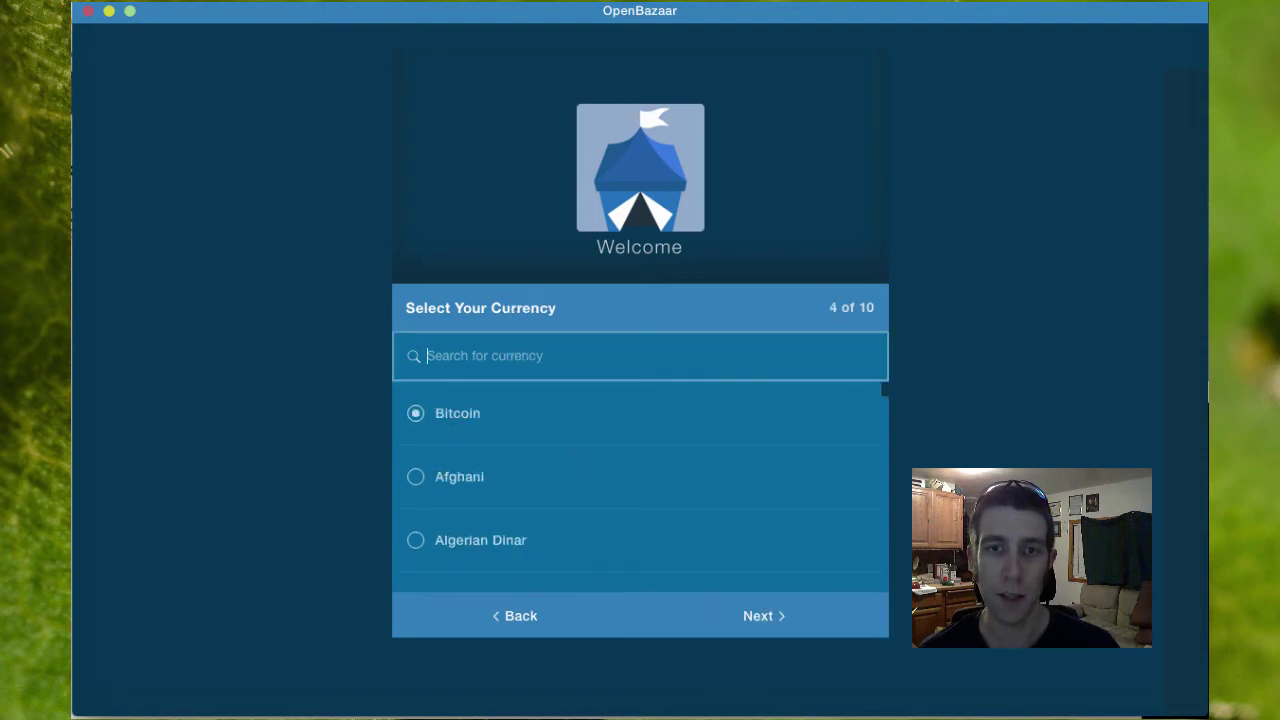
type("dollar")
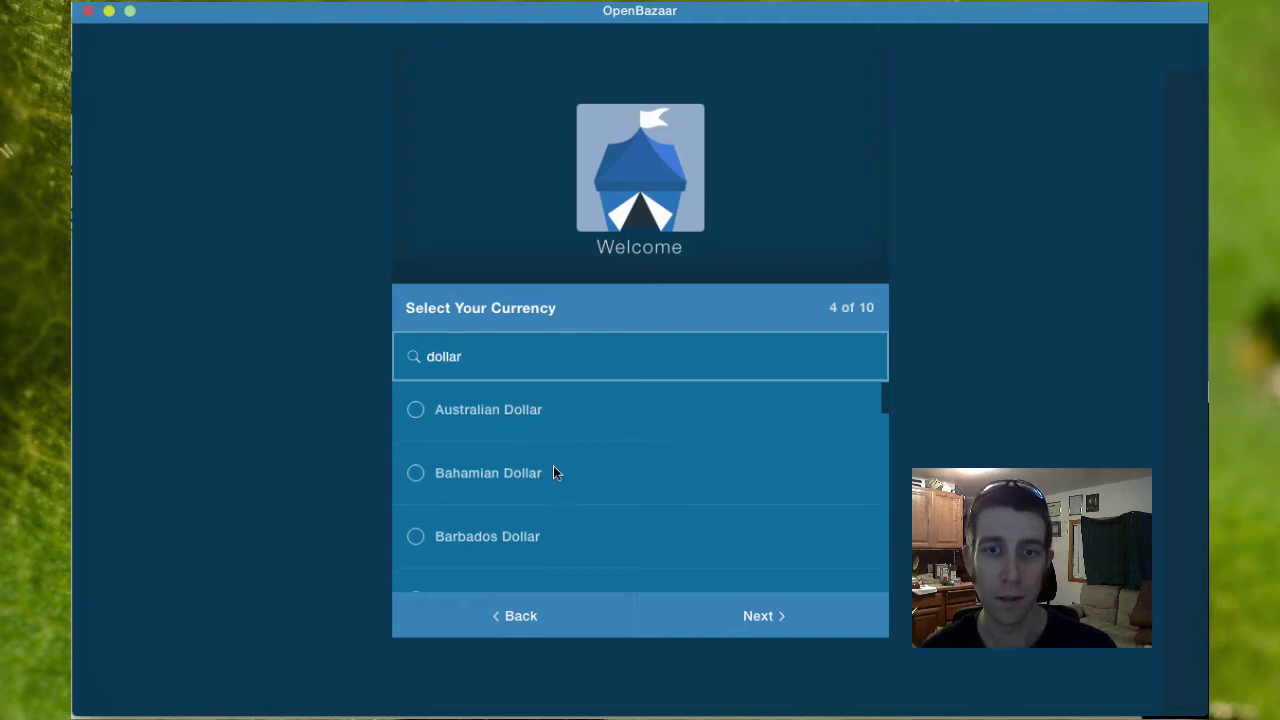
scroll(552, 465, "down", 10)
scroll(540, 490, "up", 2)
scroll(520, 515, "down", 2)
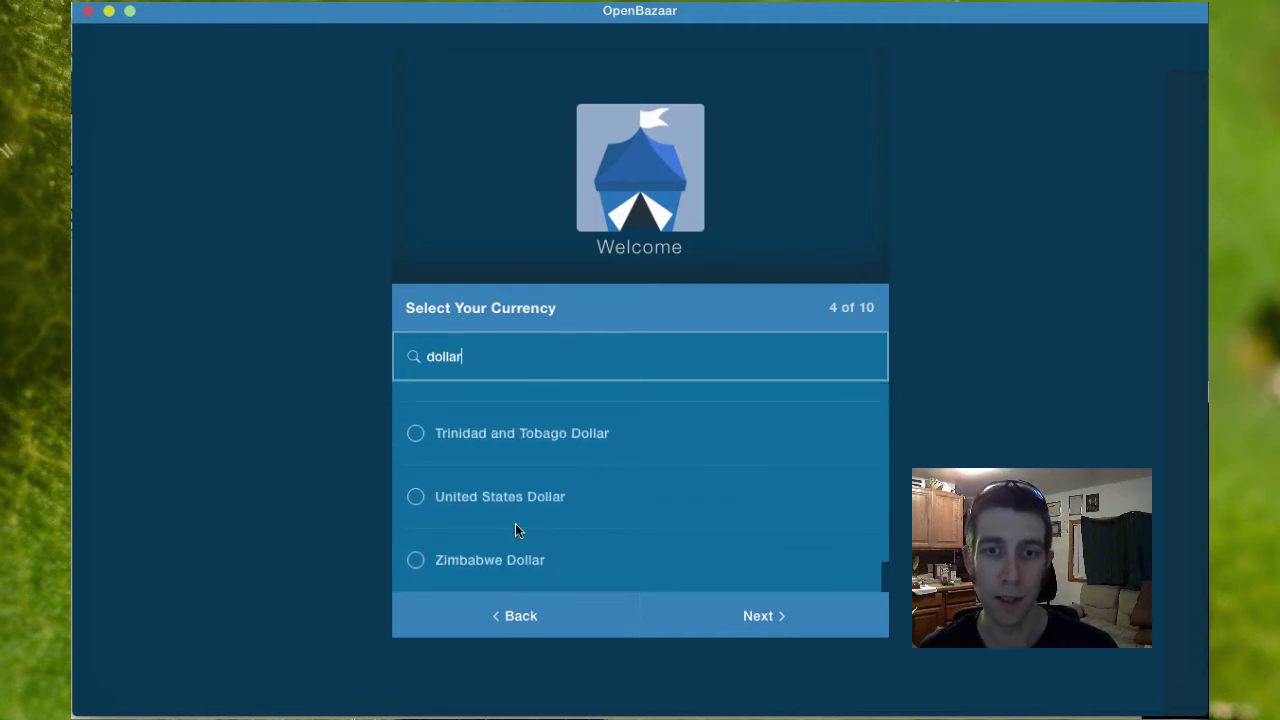
left_click(457, 493)
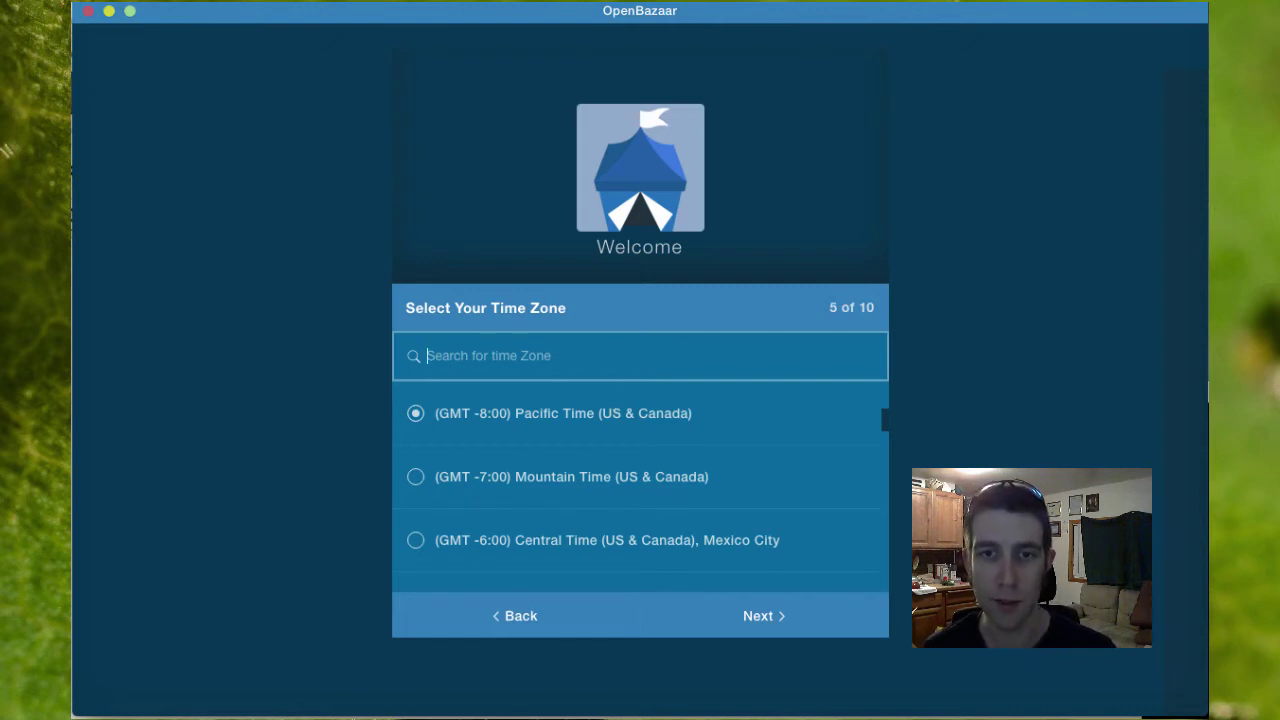
Accept the time zone and enter the page name 'Save-A-Bit Over 9000' with description 'Geni'.
scroll(514, 471, "up", 3)
scroll(537, 449, "down", 6)
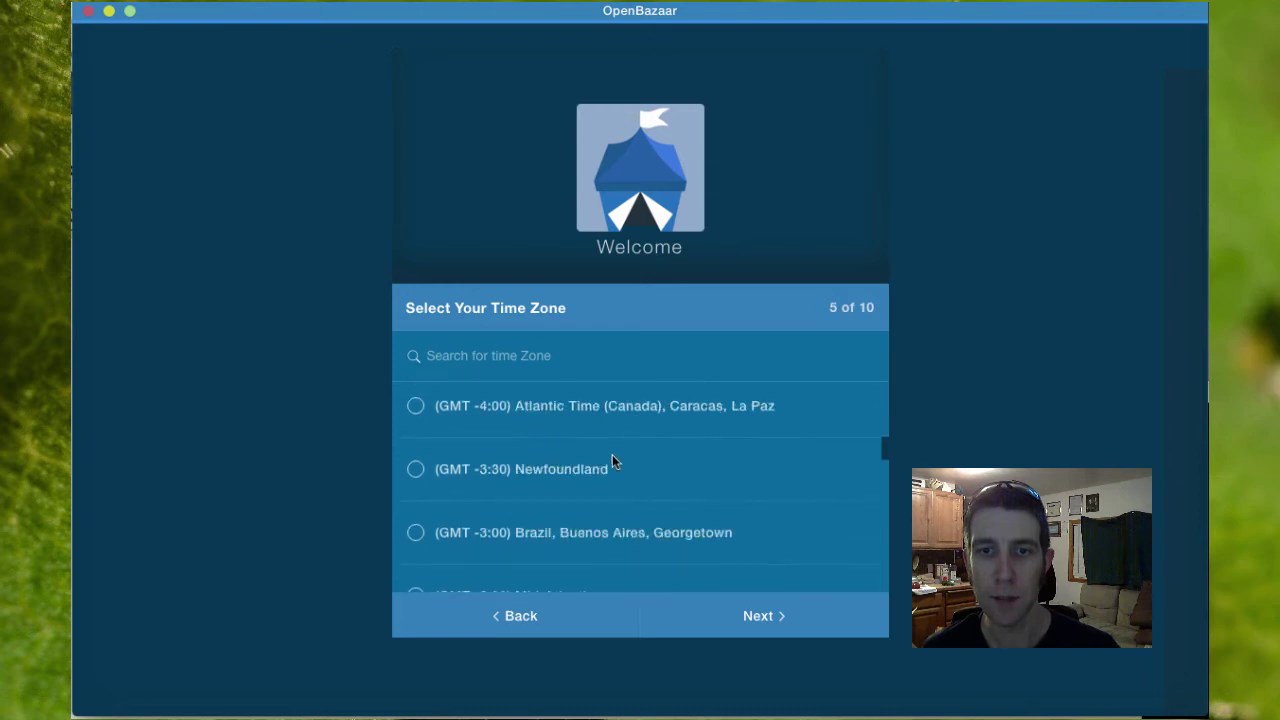
left_click(612, 456)
type("Save-A-Bit Over 9000")
key("Tab")
type("Geni")
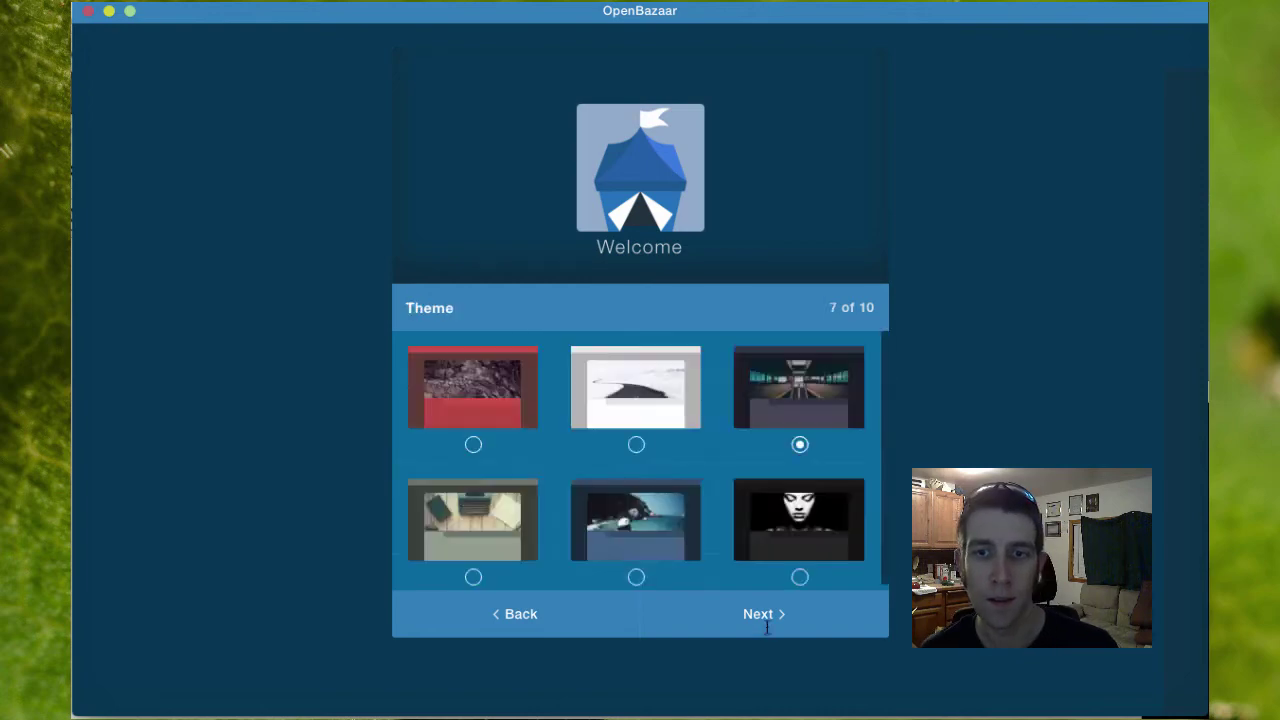
Use 1.jpg as the avatar, skip recommended pages and agree to the disclaimer.
left_click(763, 613)
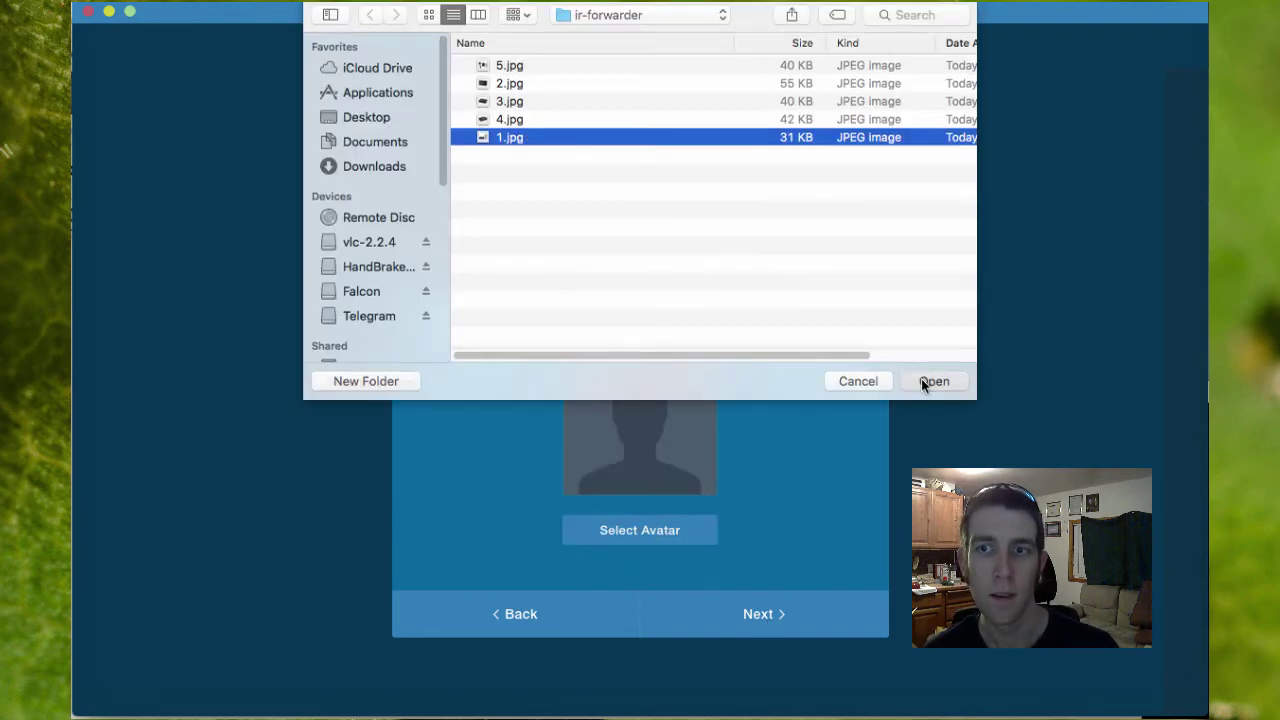
left_click(934, 380)
left_click(763, 614)
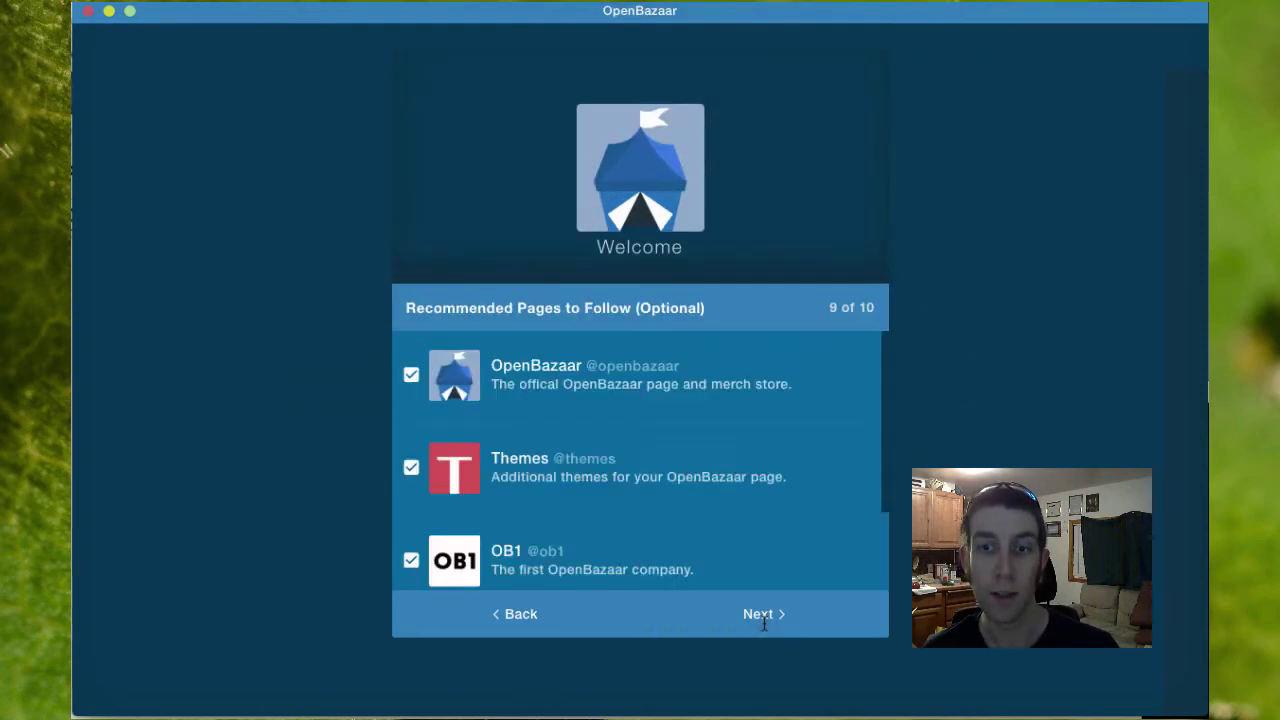
left_click(763, 614)
left_click(760, 614)
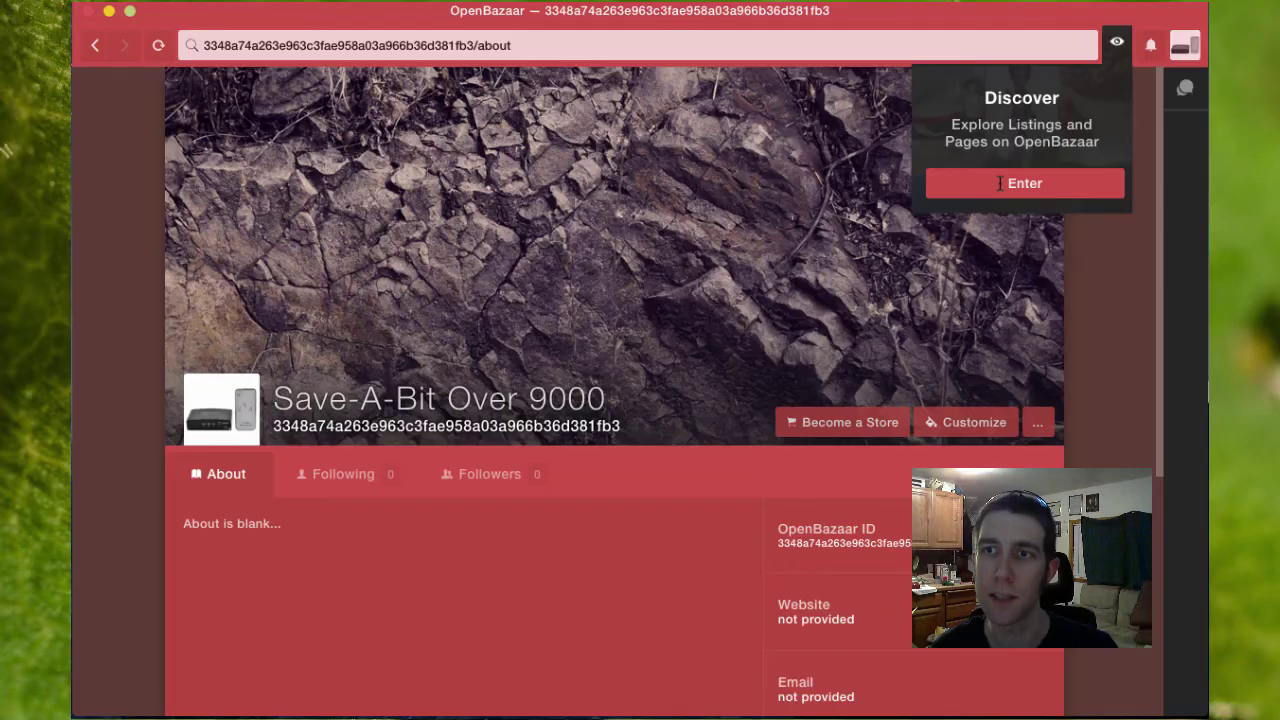
Customize the page colours to a white body and magenta second colour, and save.
left_click(1000, 183)
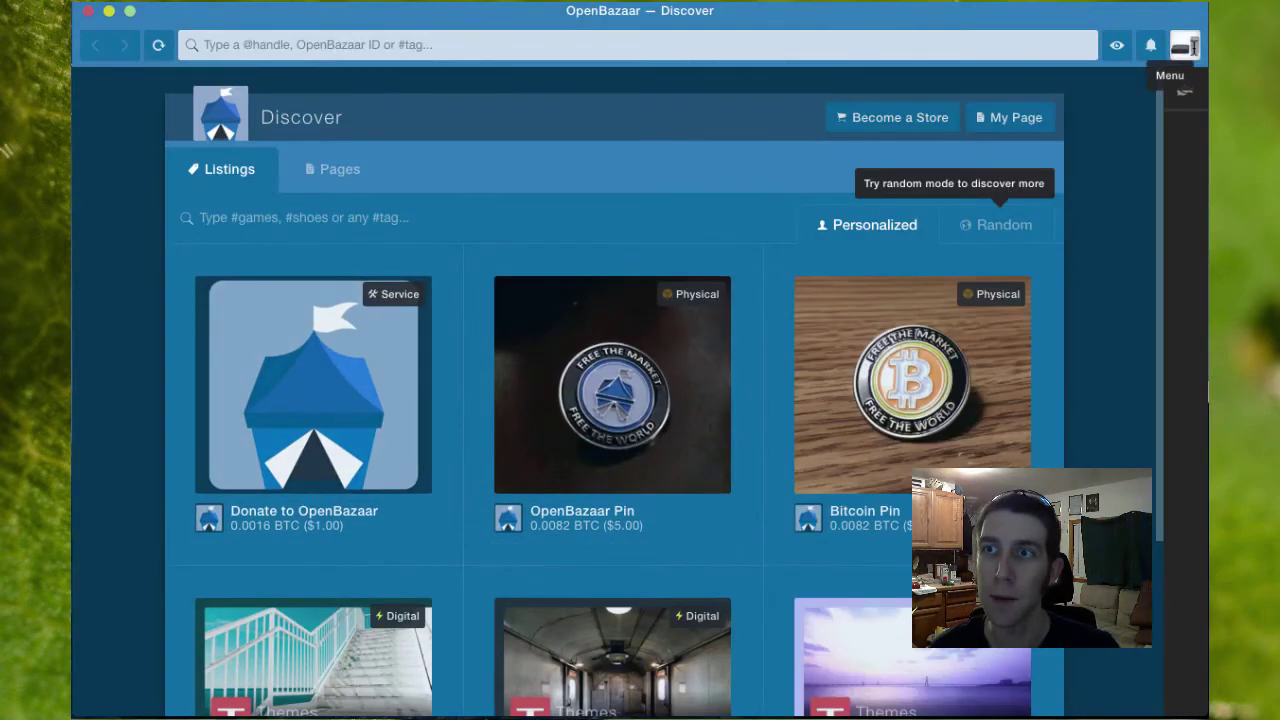
left_click(1190, 47)
left_click(1064, 150)
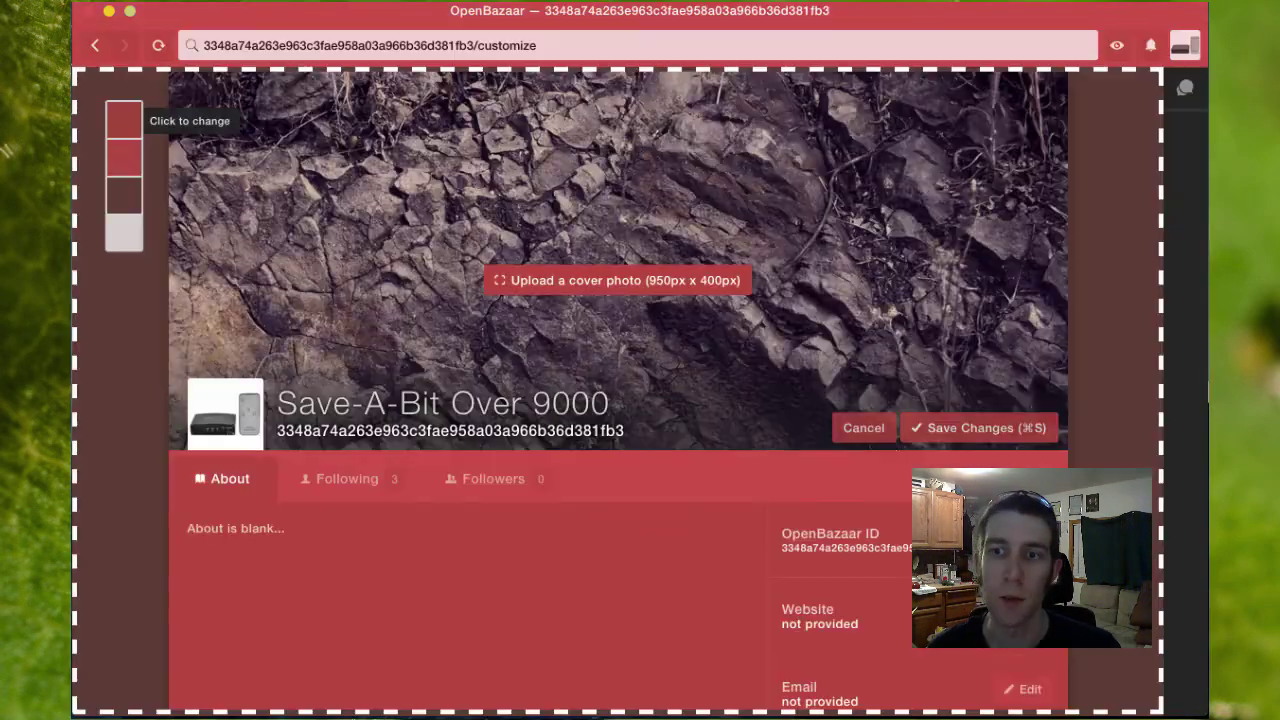
left_click(124, 118)
left_click(199, 119)
left_click(124, 155)
left_click(199, 157)
left_click_drag(252, 532, 357, 583)
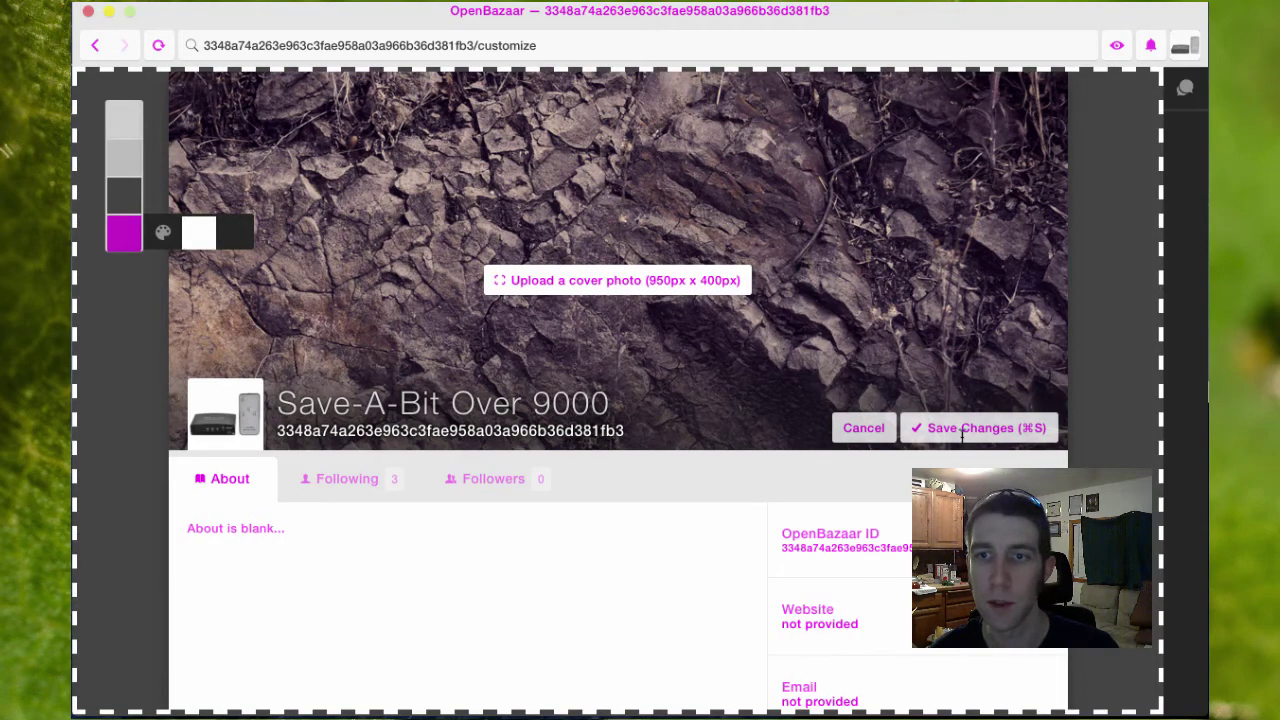
left_click(978, 428)
Become a store described 'OH YES WE ARE HERE' with tags we, are, here, saveabit, grimtech.
left_click(840, 421)
left_click(551, 446)
type("OH YES WE ARE HEREwe,are,here,saveabit,grimtech,")
left_click(564, 608)
left_click(698, 655)
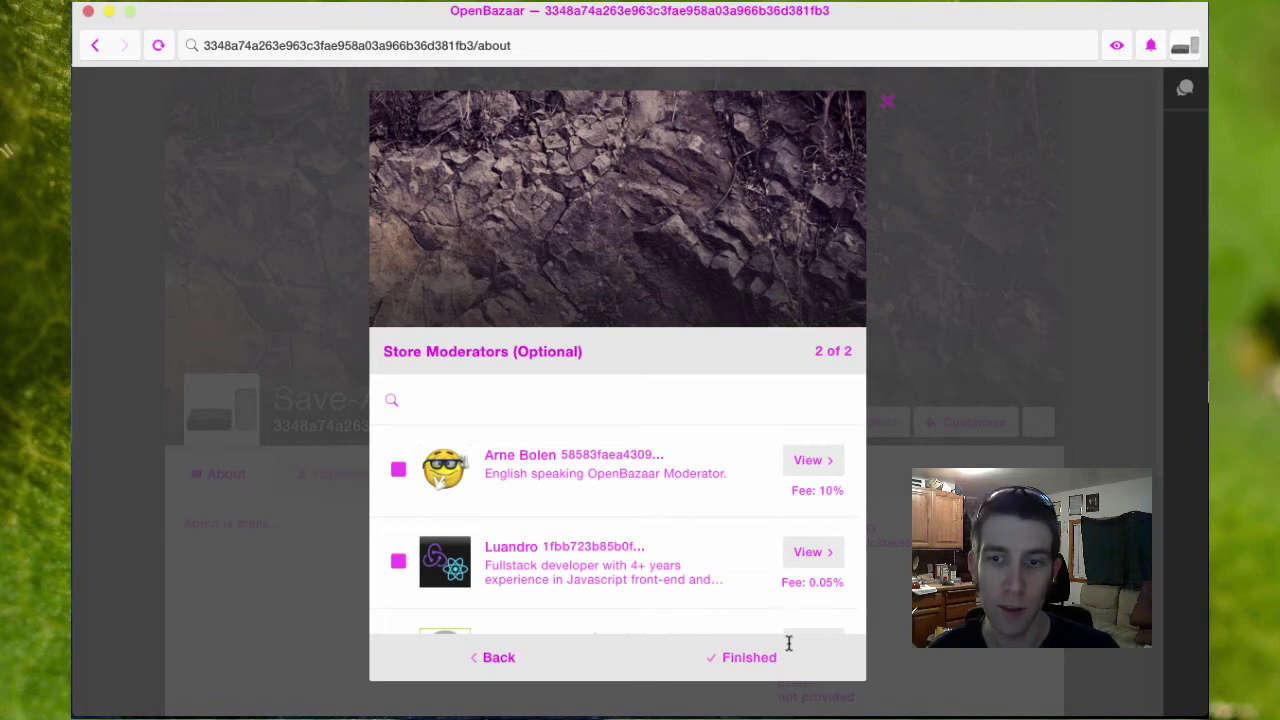
Skip moderators and start a Digital Item listing 'Derp 99' at 5, SKU abce9832, description 'hello'.
left_click(714, 657)
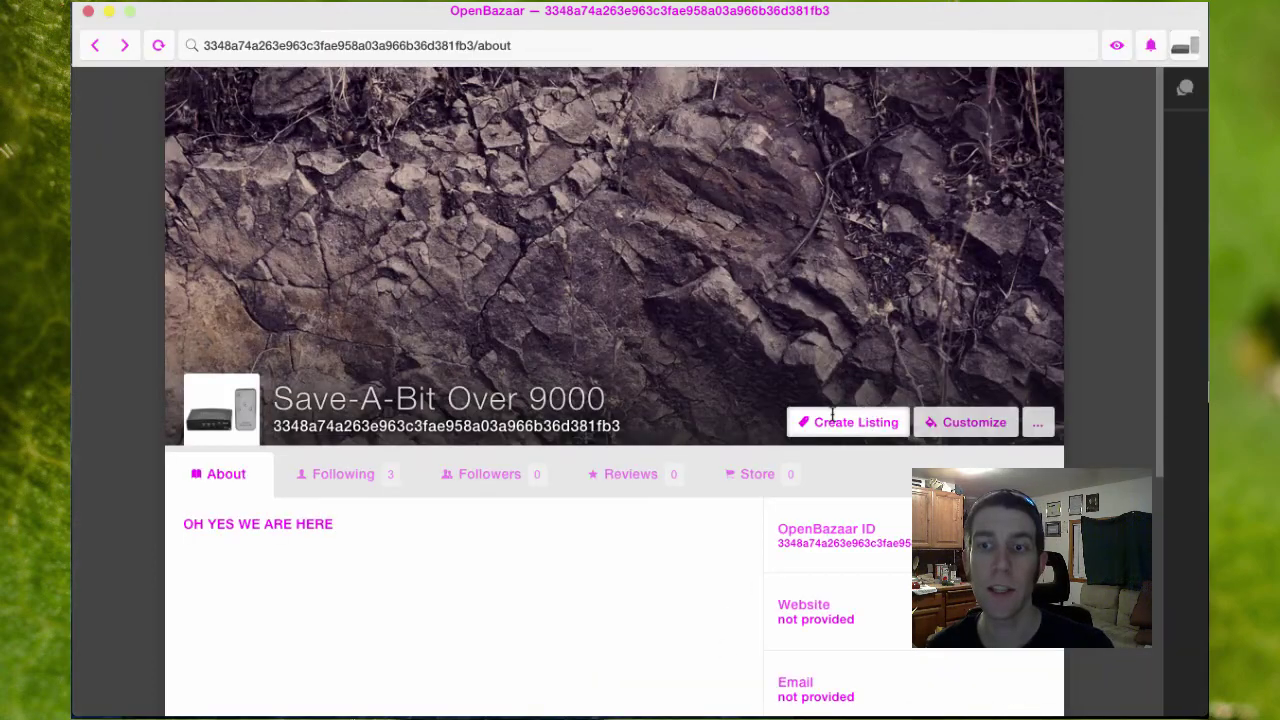
left_click(866, 423)
type("Derp 99")
left_click(360, 248)
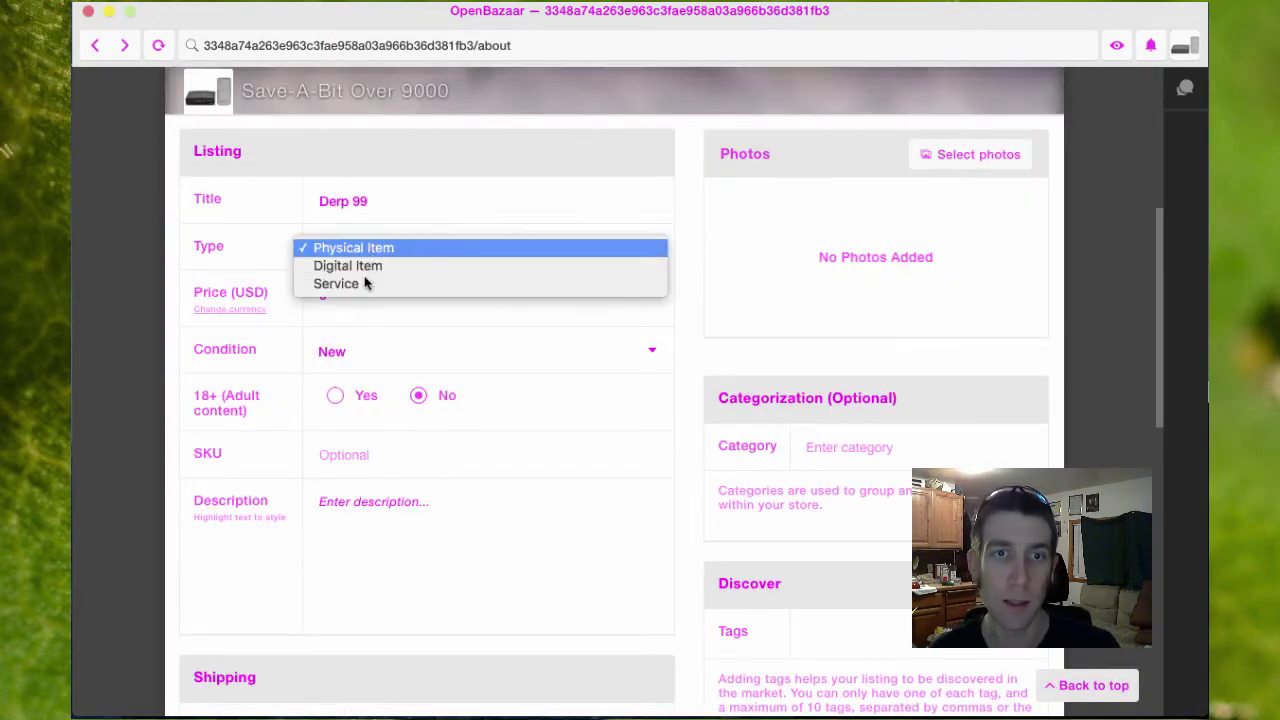
left_click(363, 266)
key("Tab")
type("5")
key("Tab")
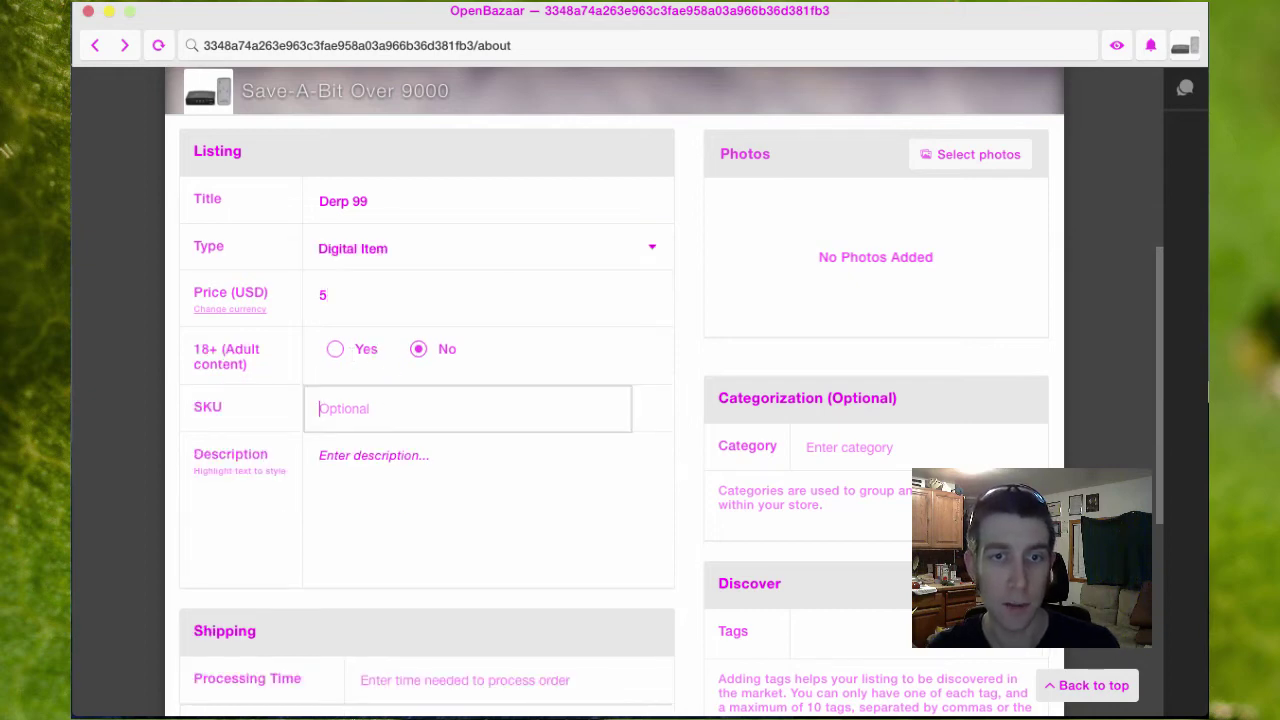
type("abce9832")
key("Tab")
type("hello")
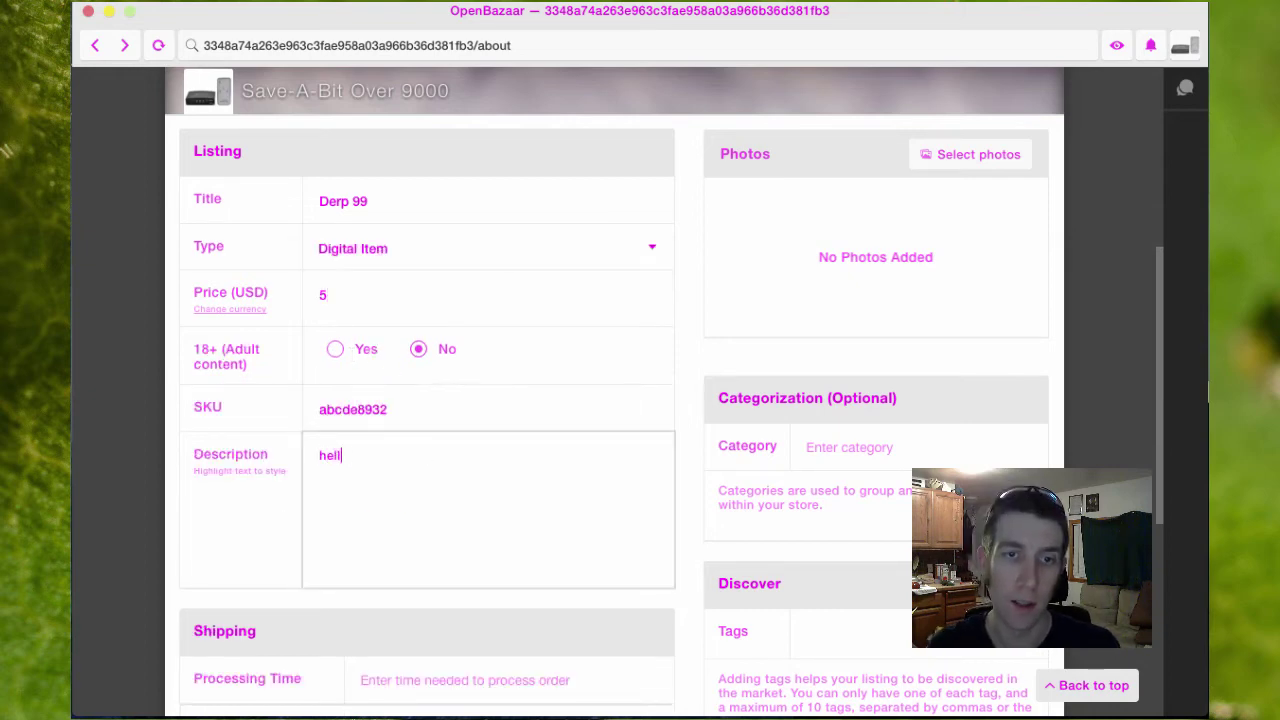
Set processing time '1 hour later', return policy 'NO RETIURN', and add five photos.
key("Tab")
scroll(620, 400, "down", 3)
type("1 ")
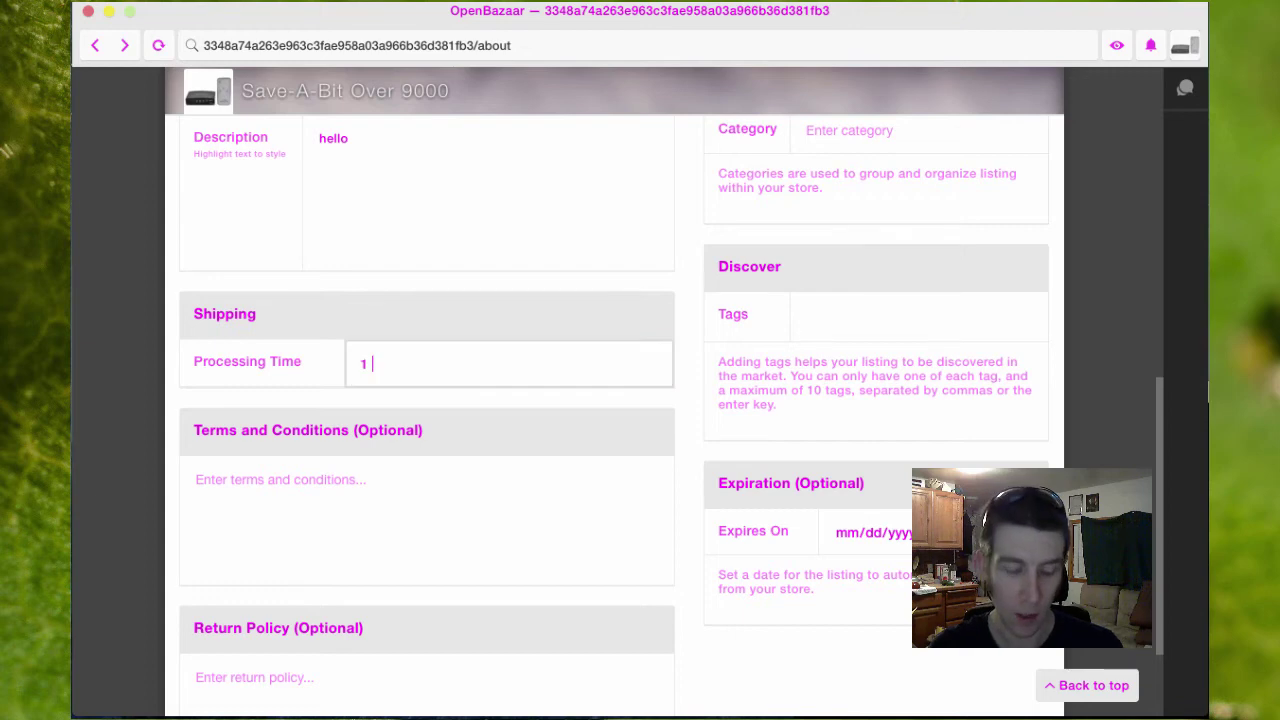
type("hour later")
key("Tab")
key("Tab")
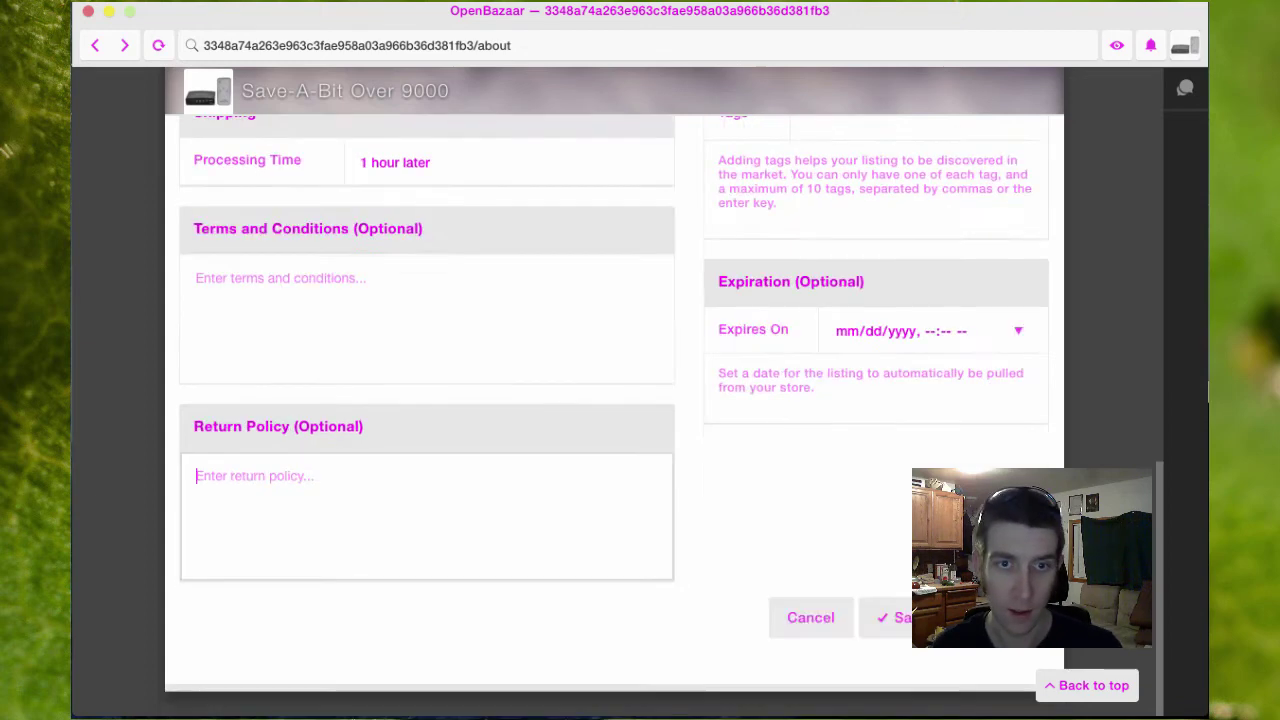
type("NO RETIURN")
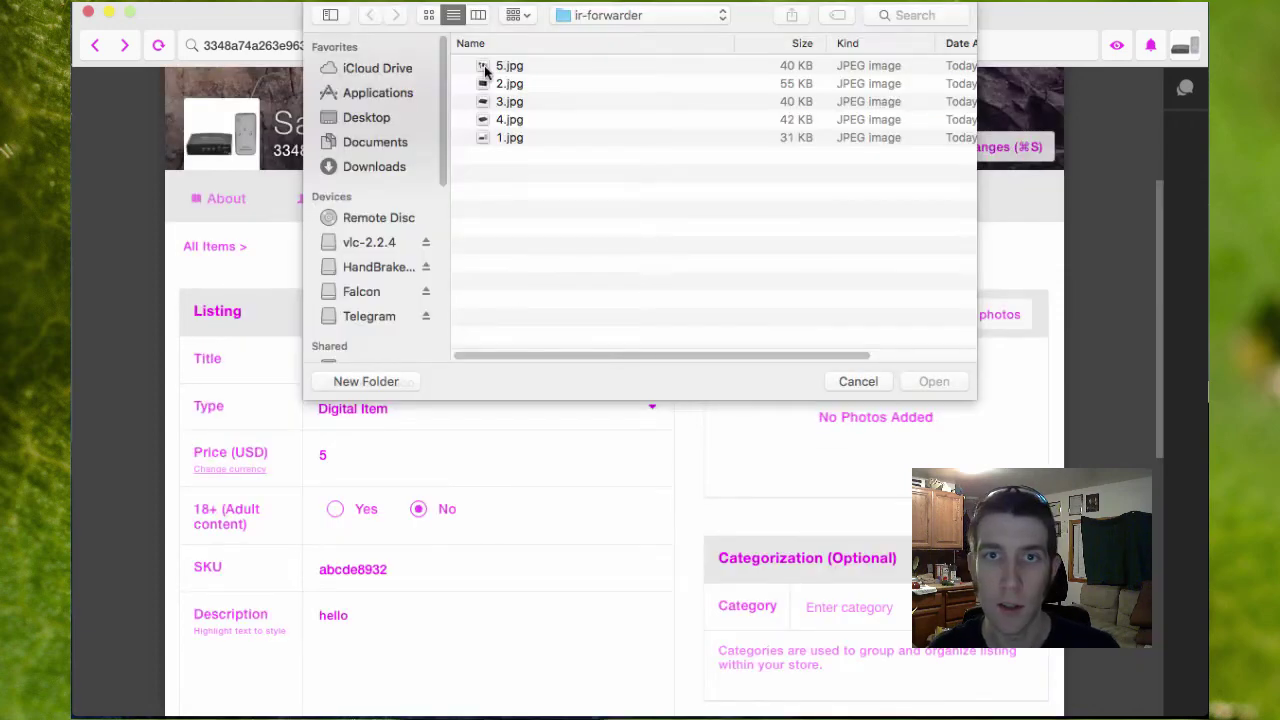
left_click(530, 65)
left_click_drag(540, 191, 660, 170)
left_click(917, 383)
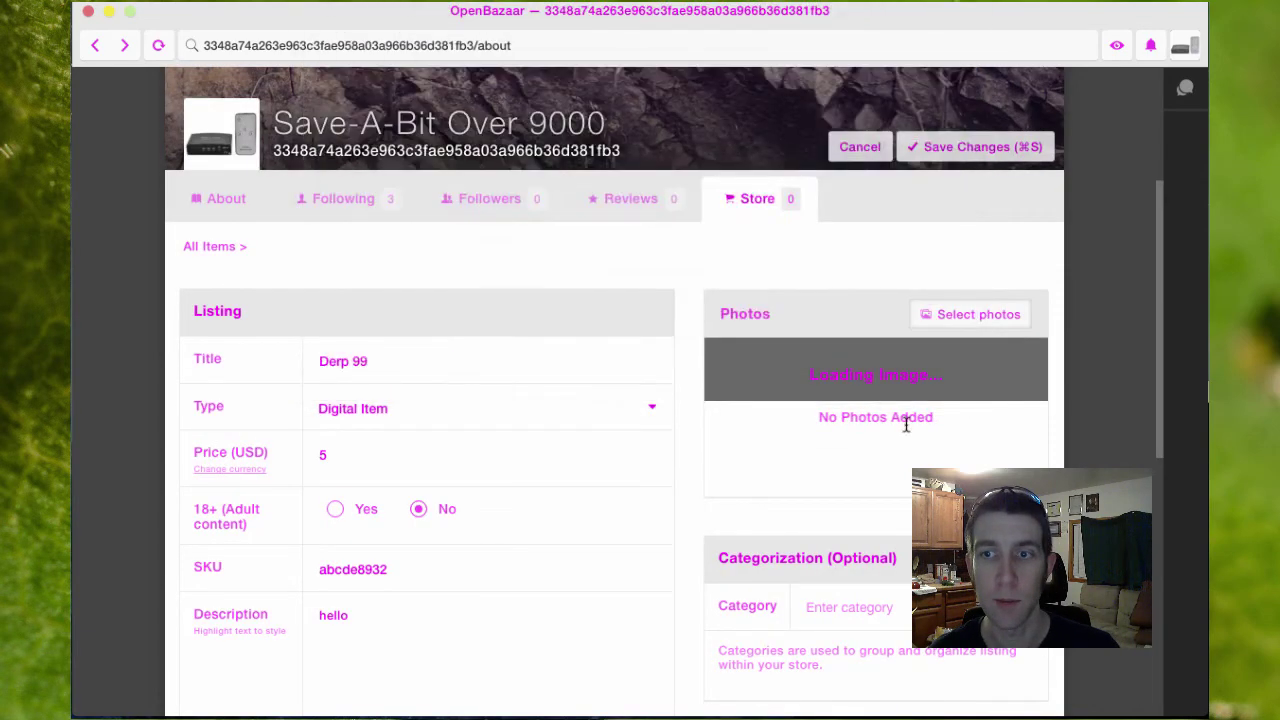
Set category Funstuff and tags word, fake, nothing, alphabet, then publish the listing.
scroll(897, 457, "down", 5)
left_click(899, 272)
type("Funstuff")
key("Tab")
type("word")
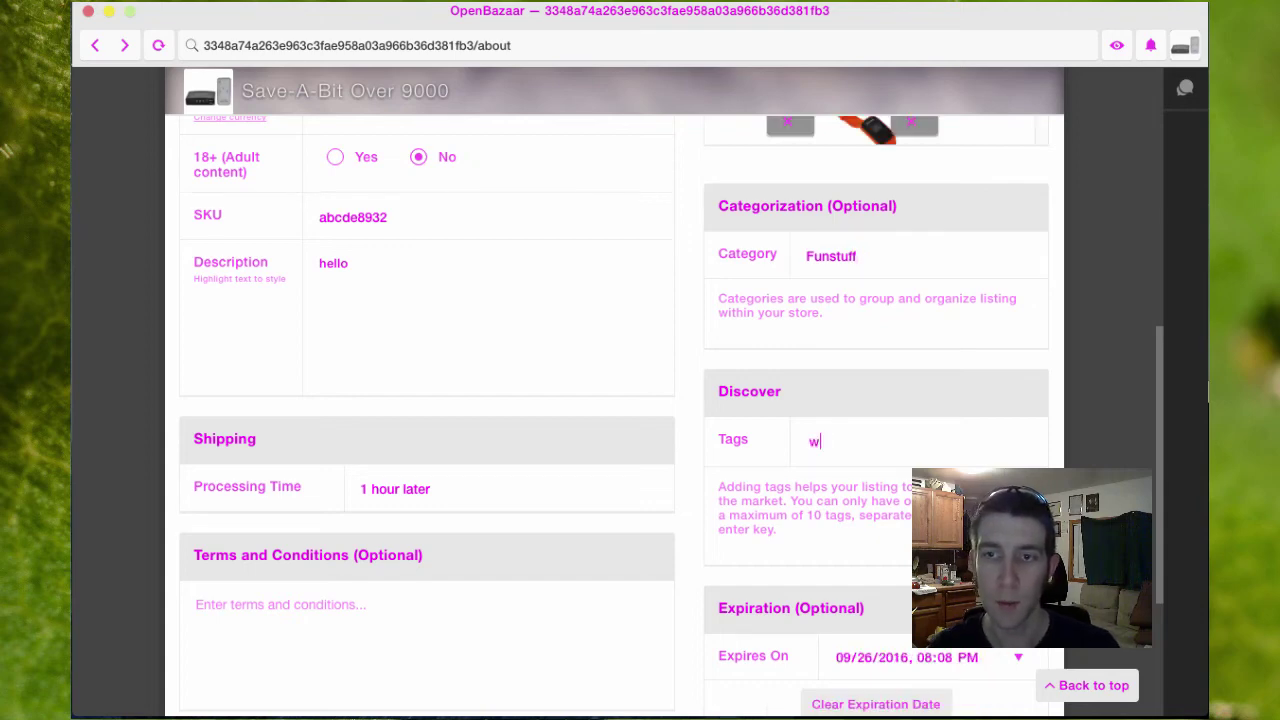
key("Return")
type("fake")
key("Return")
type("nothing")
key("Return")
type("alphabet")
key("Return")
scroll(640, 400, "down", 6)
left_click(900, 617)
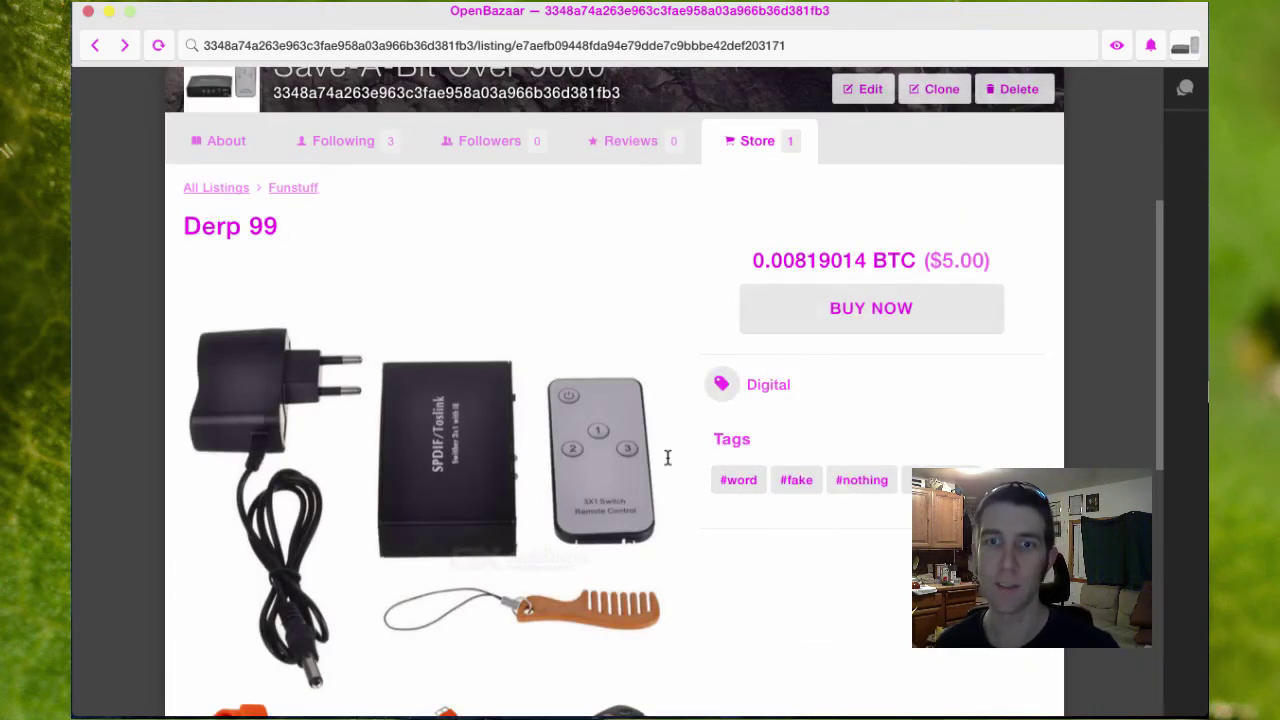
scroll(689, 457, "down", 2)
scroll(660, 480, "up", 6)
scroll(660, 508, "down", 4)
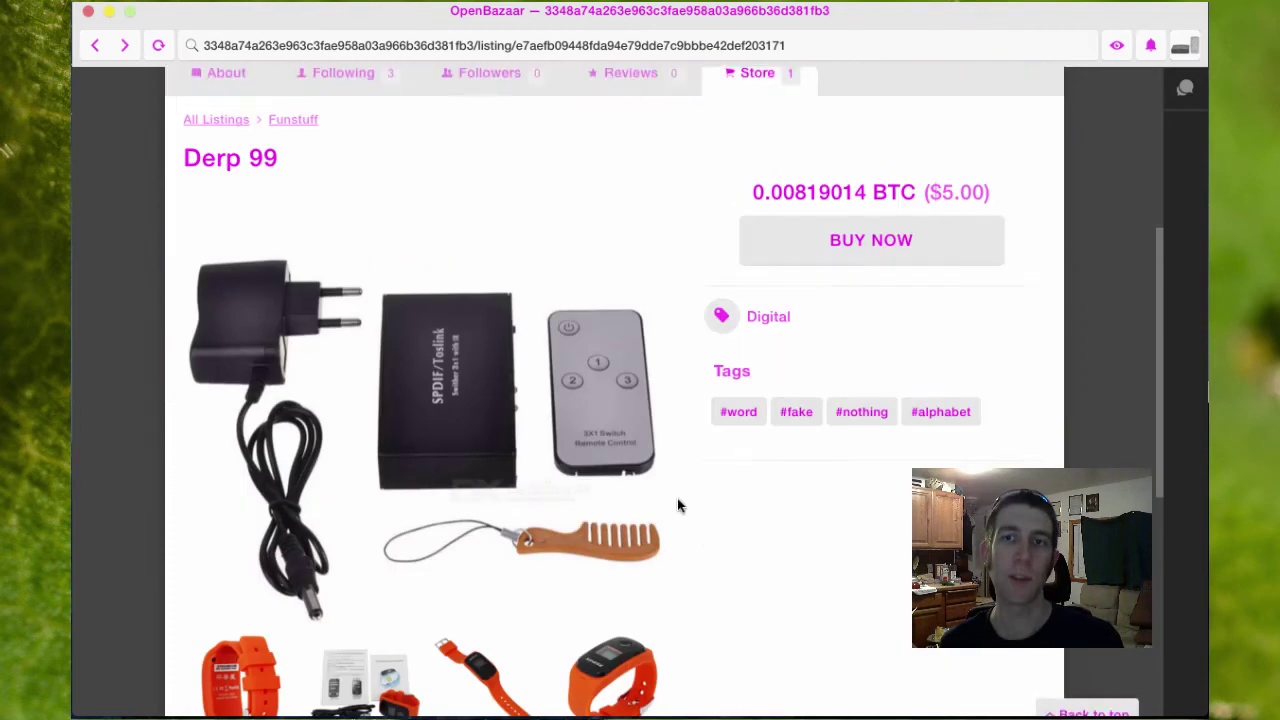
scroll(640, 290, "down", 8)
scroll(700, 340, "up", 15)
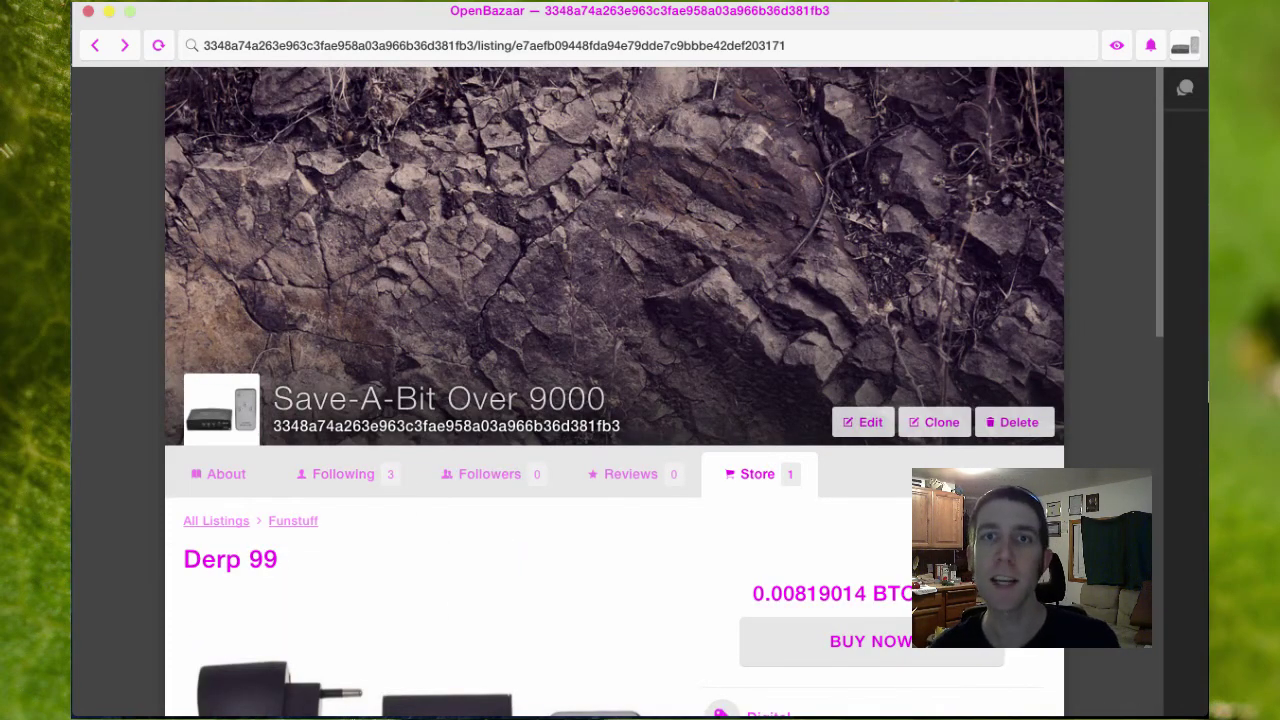
double_click(386, 428)
left_click(645, 398)
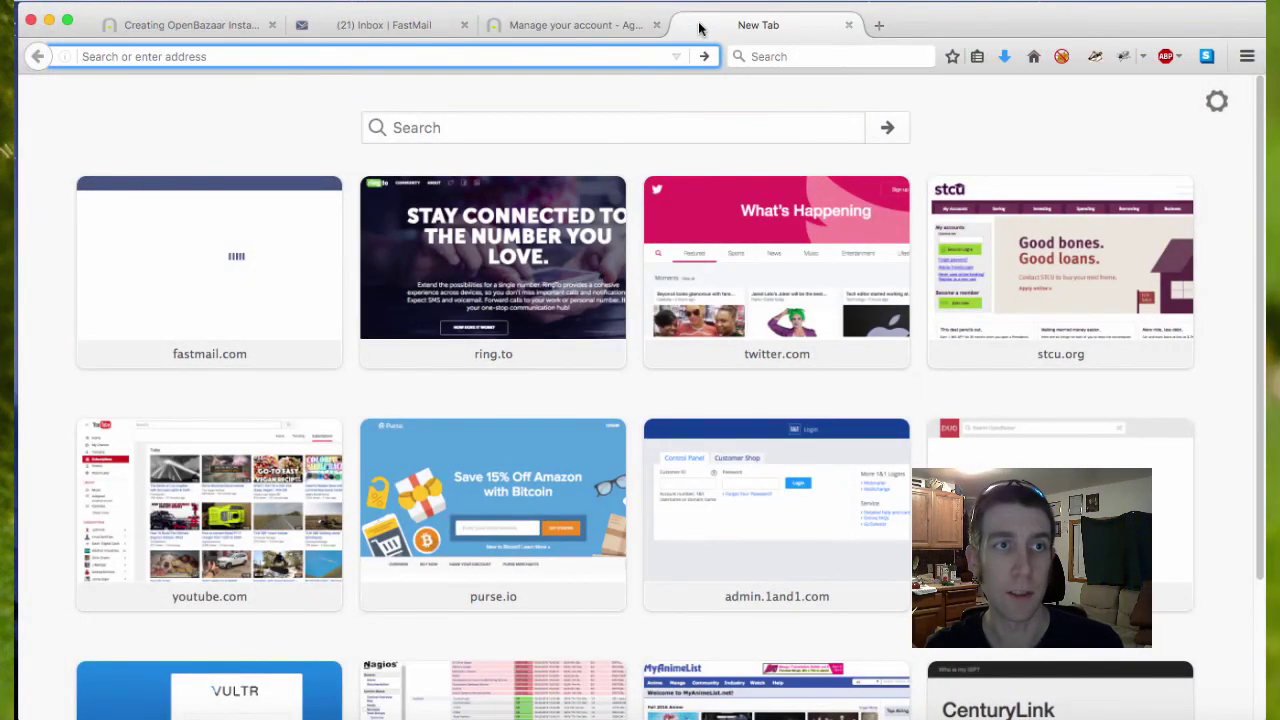
Load duosear.ch to see the store's Derp 99 listing, then go back to the hosting instance tab.
type("duosear.ch/")
key("Return")
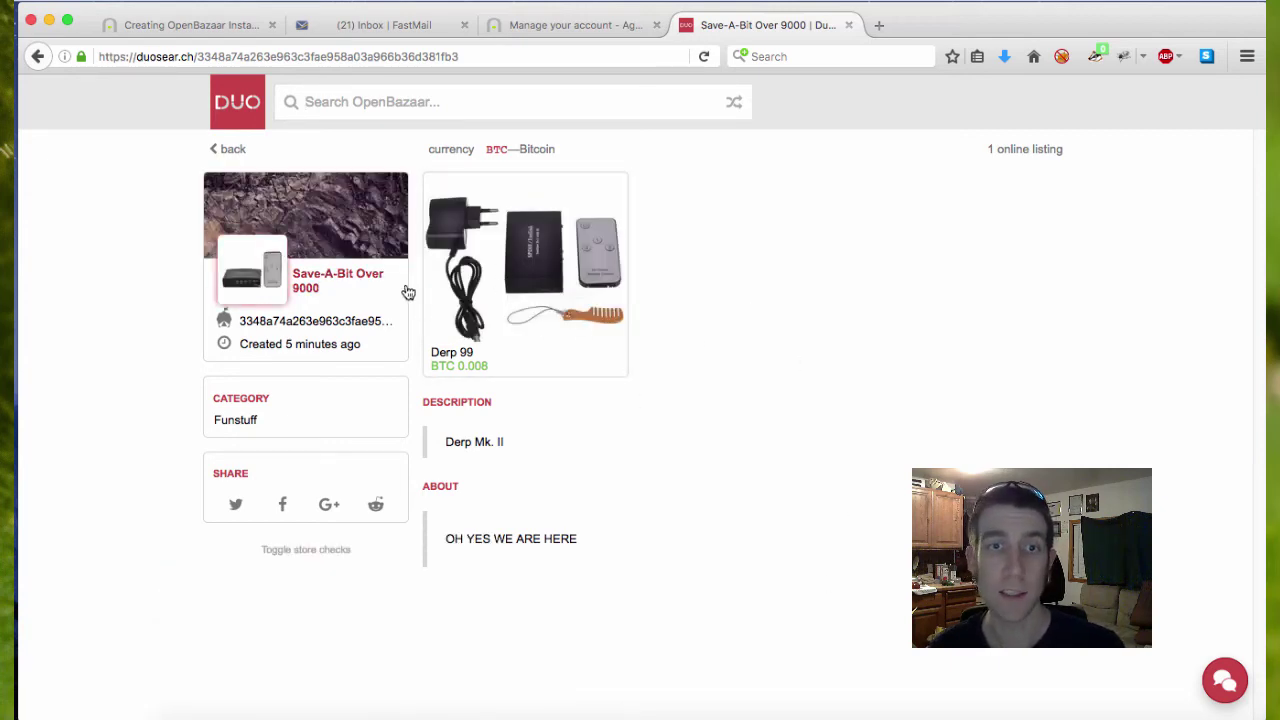
left_click(190, 27)
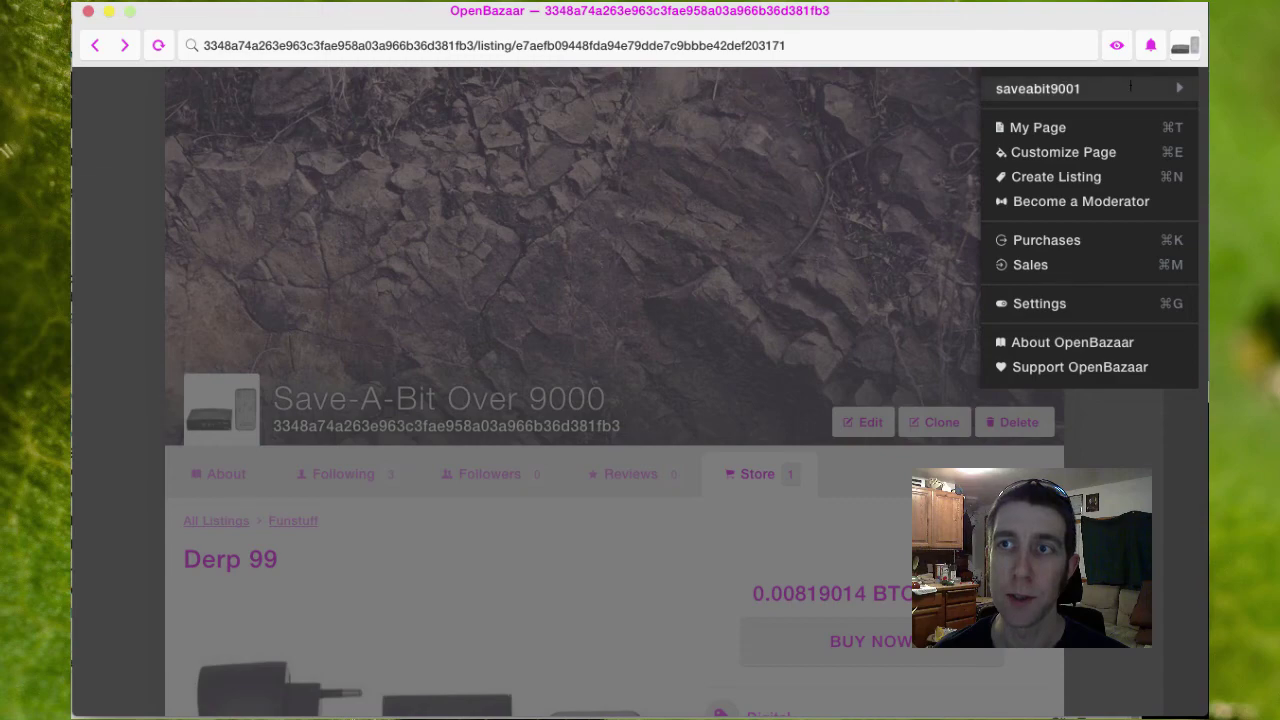
Switch OpenBazaar to the default local server, then edit the hosted server's settings up to the password field.
mouse_move(1130, 88)
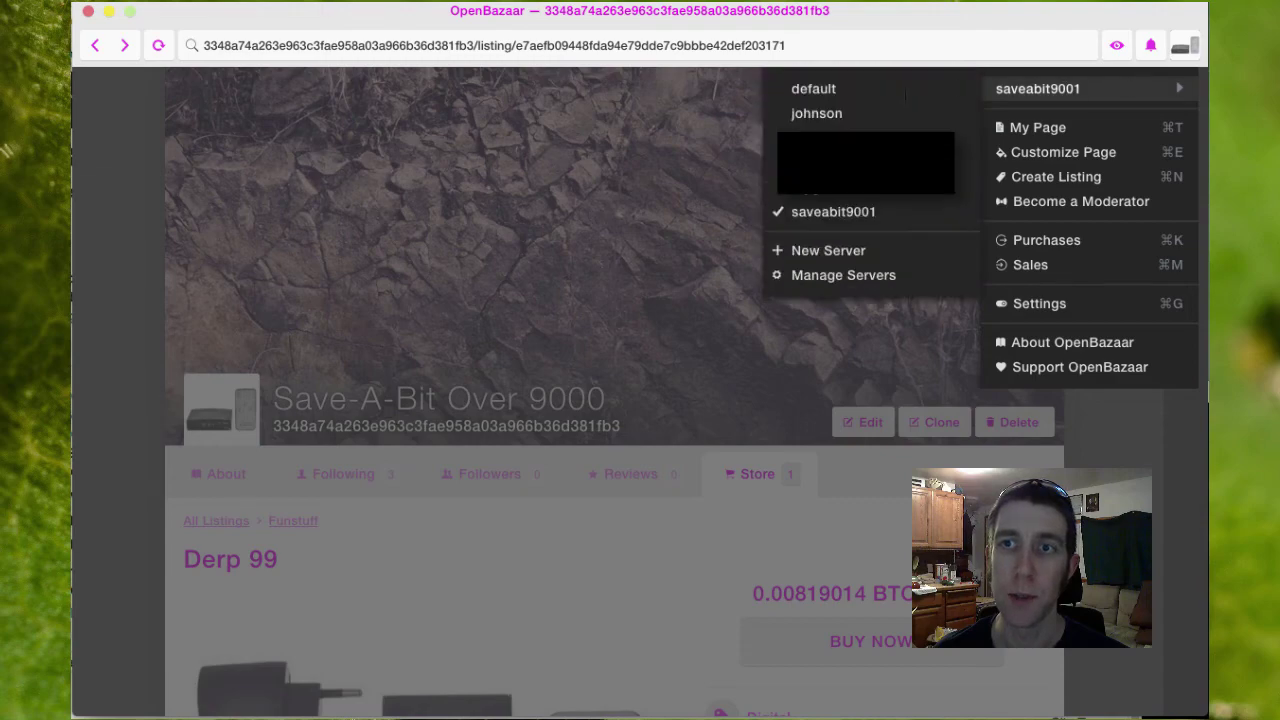
left_click(812, 275)
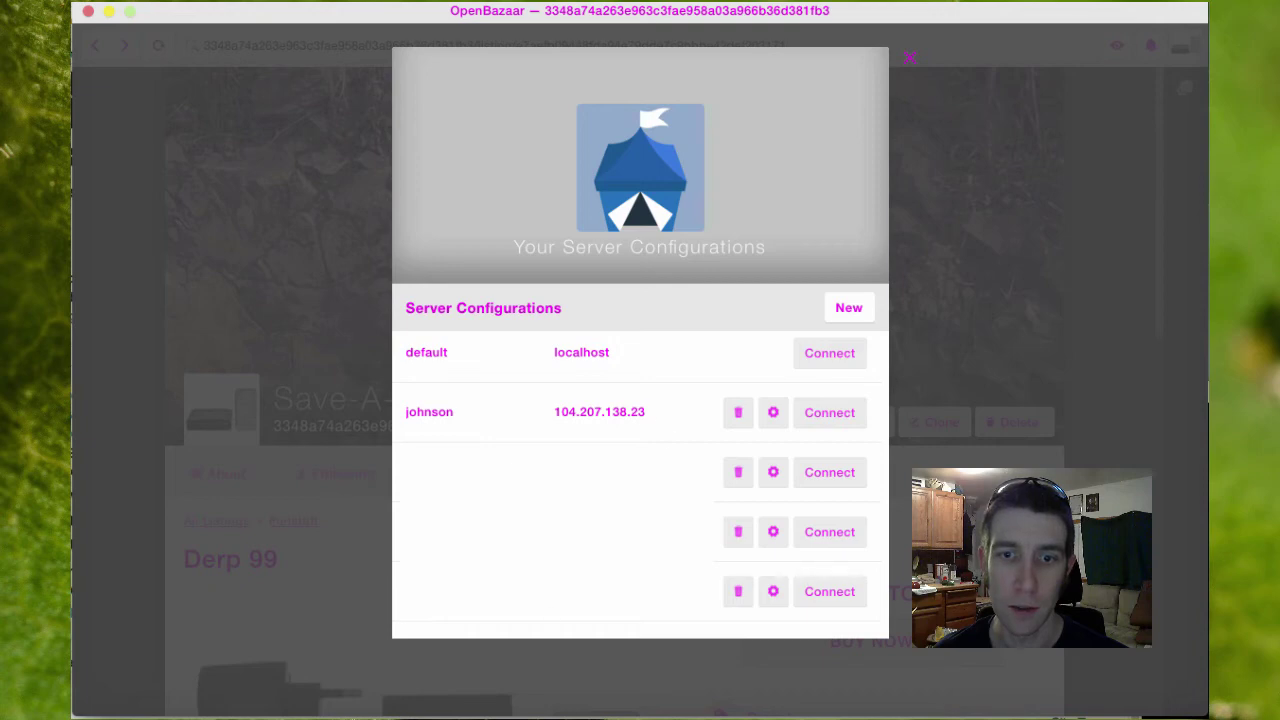
scroll(818, 612, "down", 2)
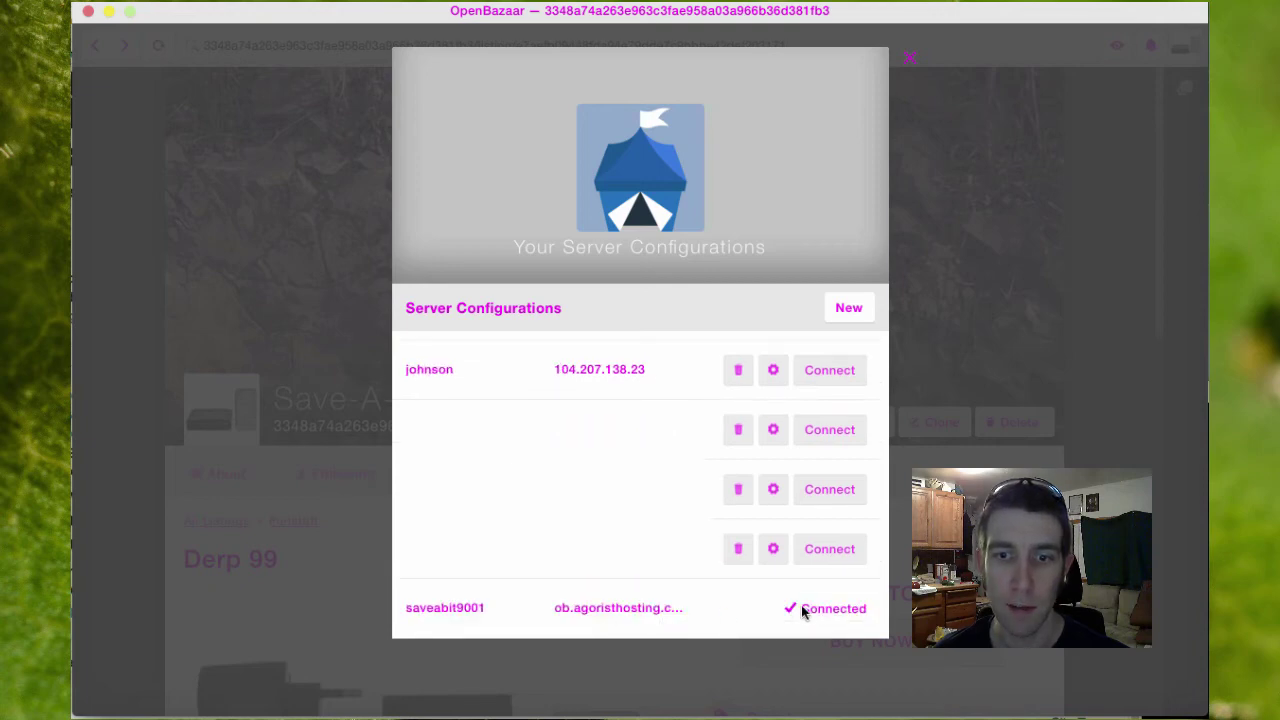
scroll(793, 570, "up", 2)
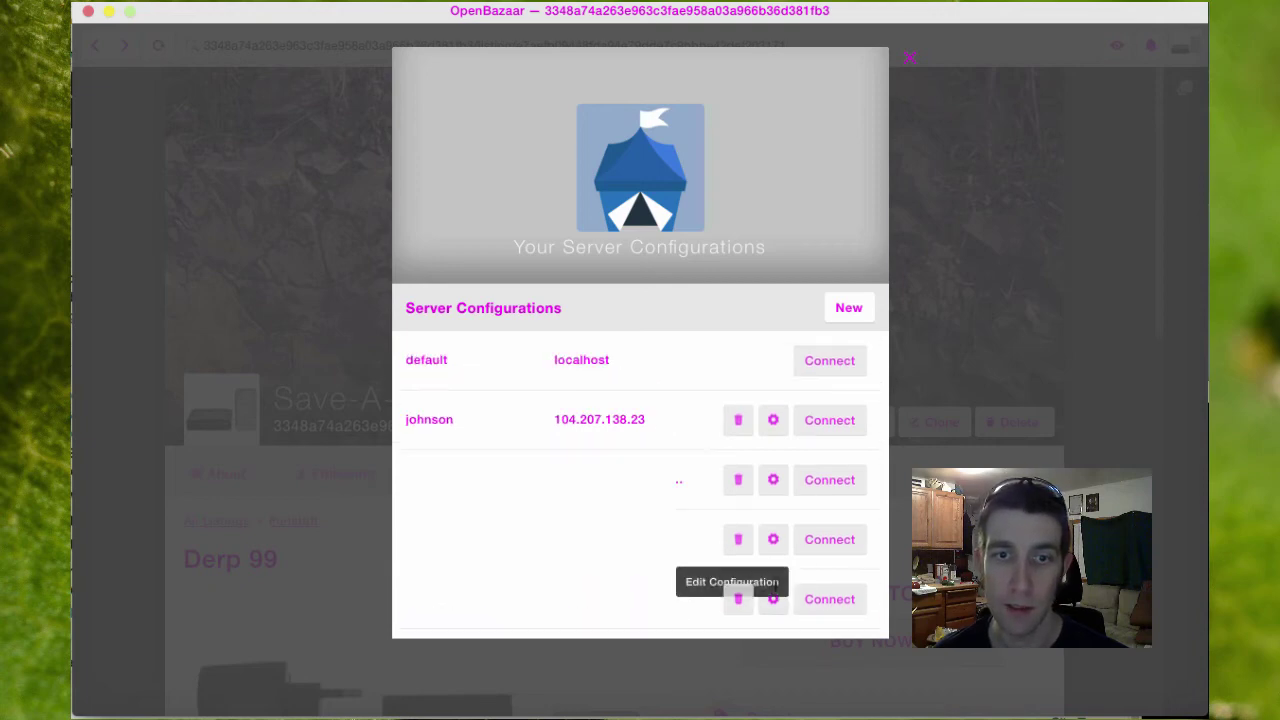
left_click(795, 360)
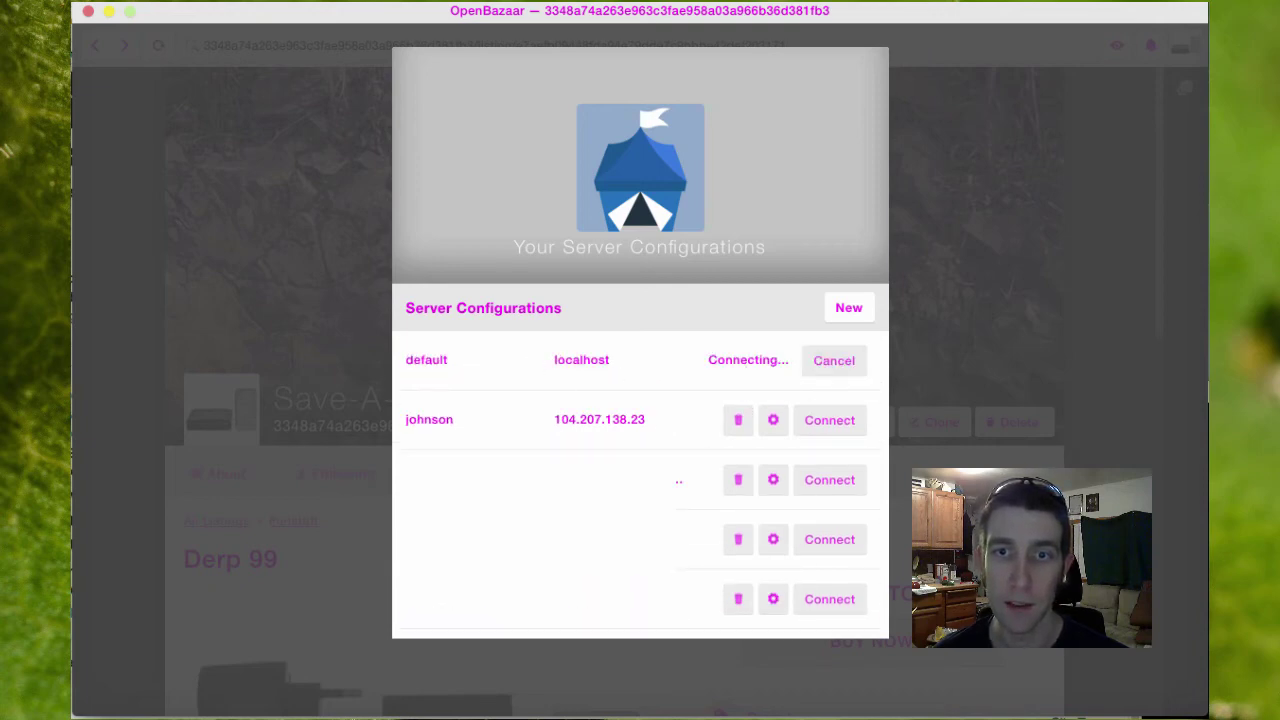
scroll(816, 598, "down", 2)
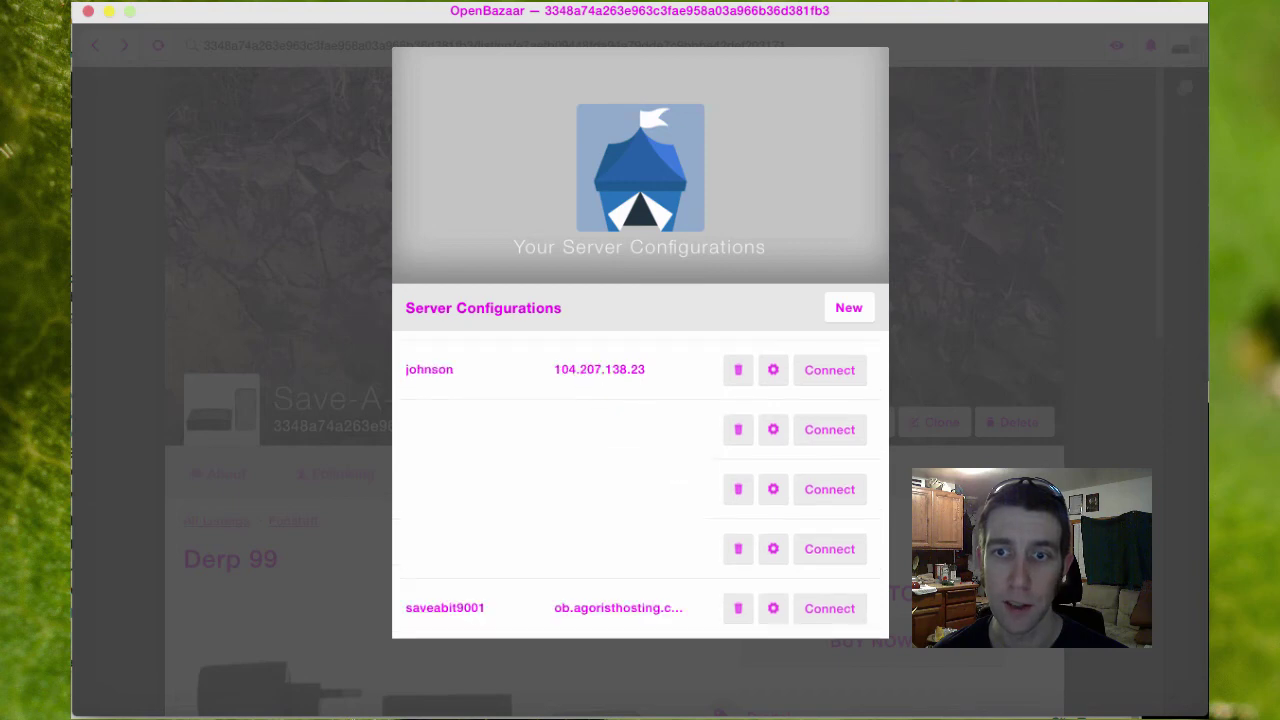
left_click(773, 610)
scroll(640, 460, "down", 3)
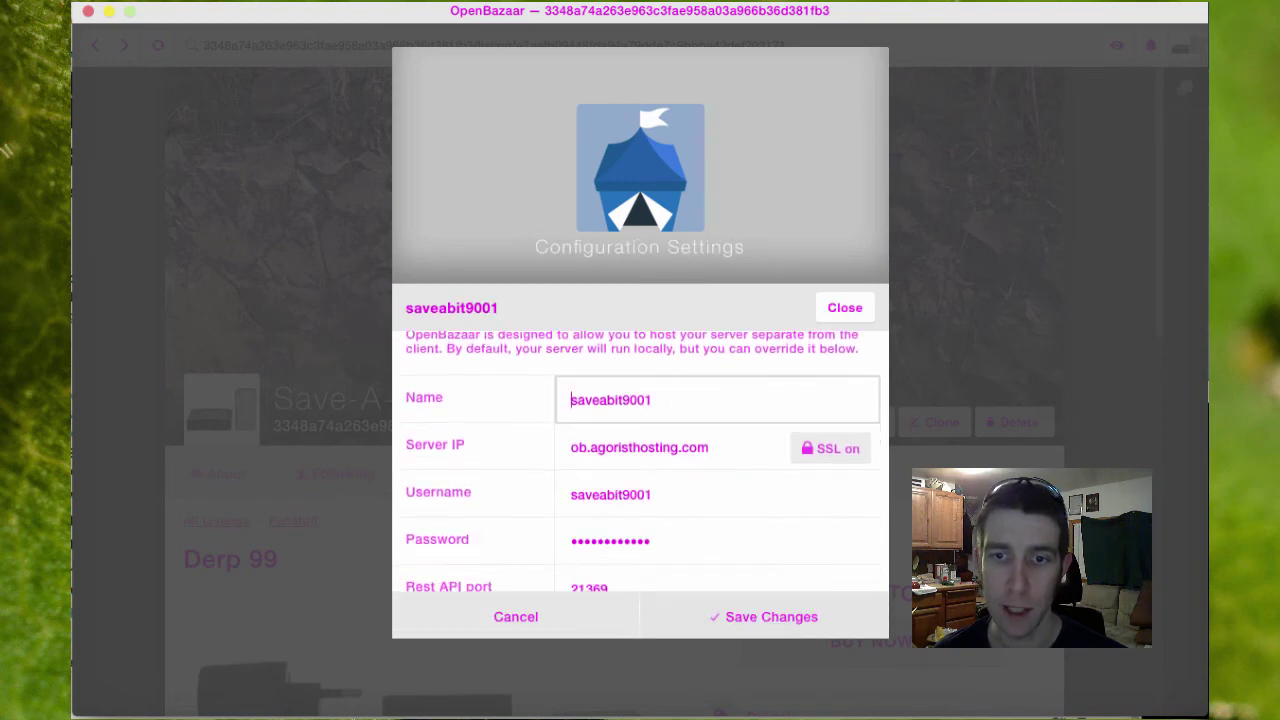
key("Tab")
key("Tab")
key("Tab")
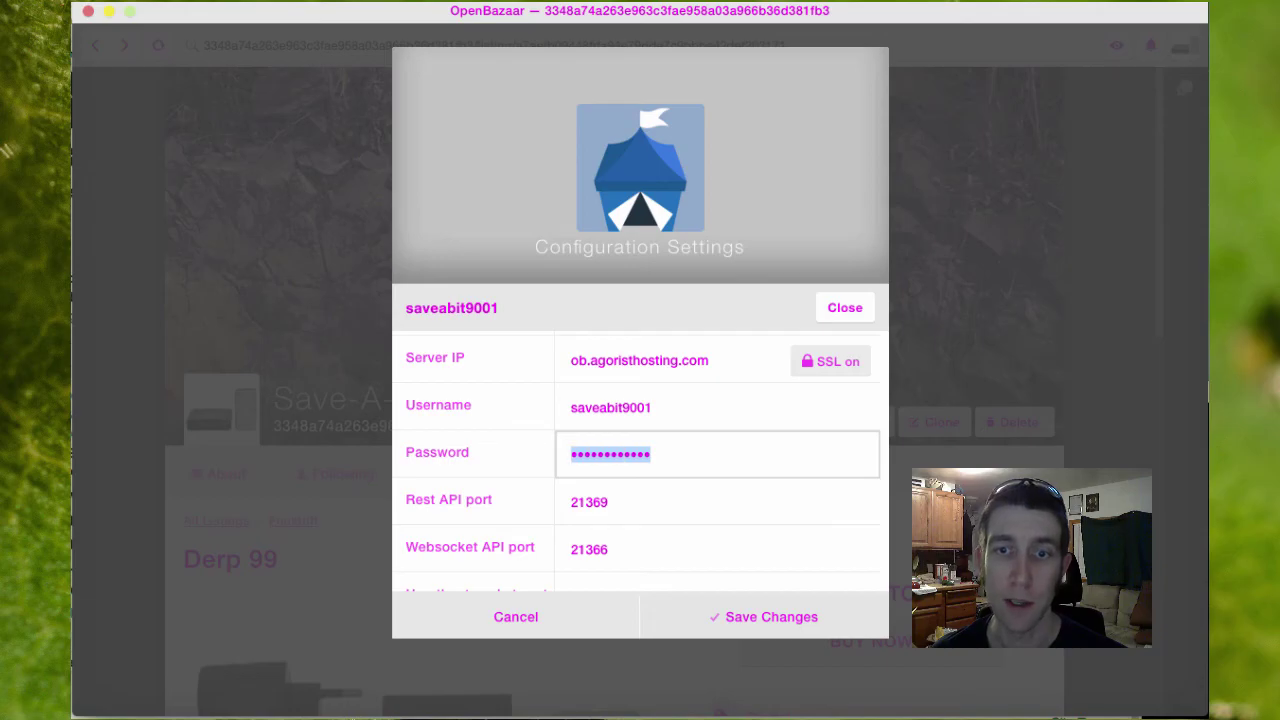
key("super+Tab")
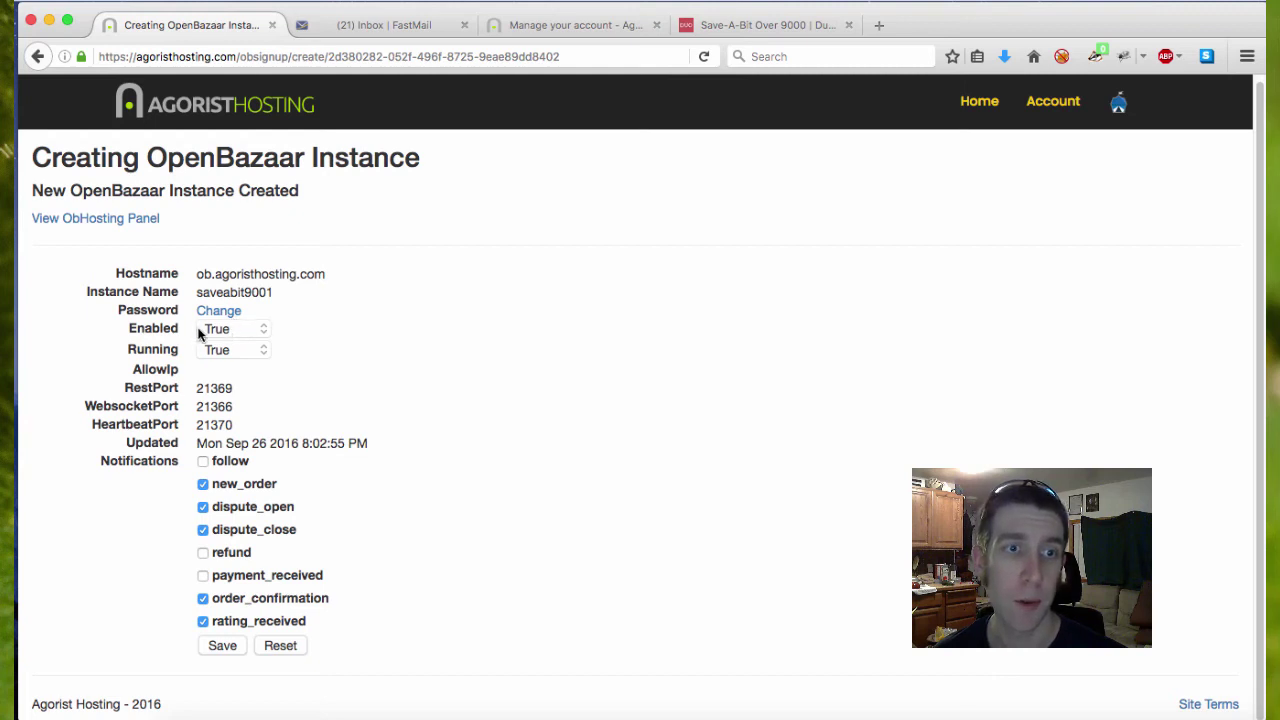
Highlight the instance's Running setting, then connect OpenBazaar to the hosted server.
left_click_drag(223, 353, 210, 400)
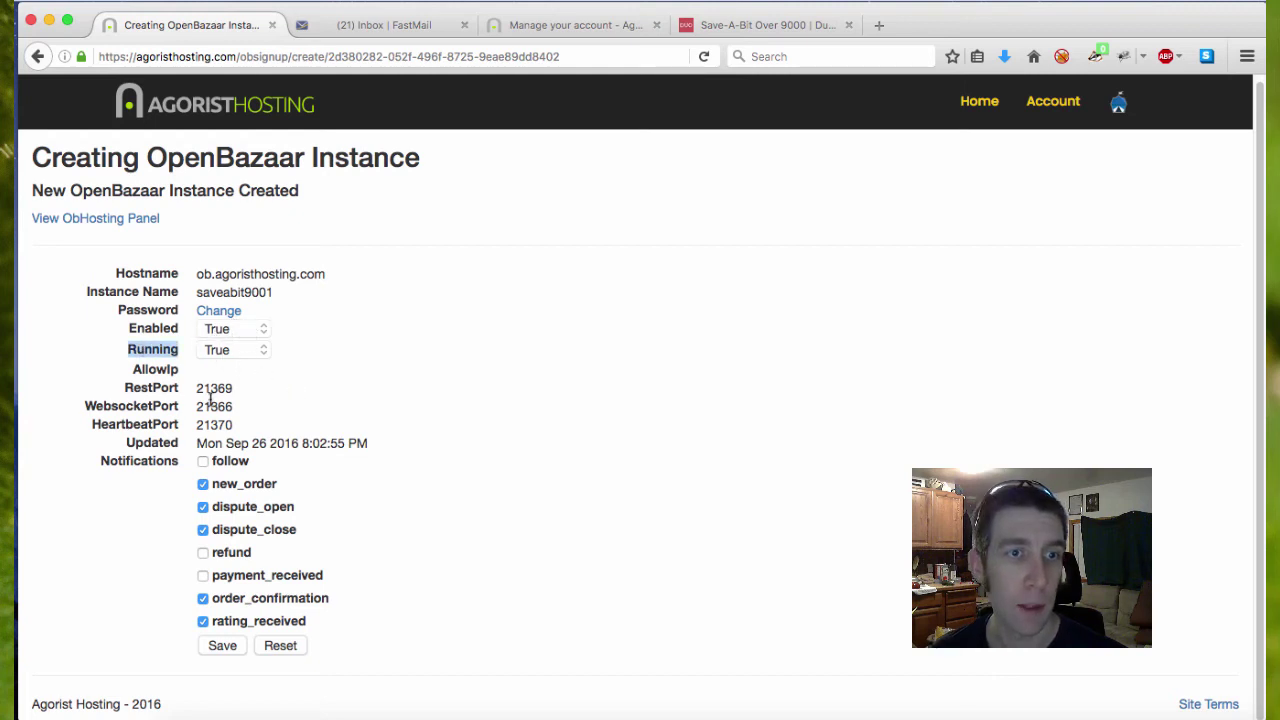
left_click(150, 370)
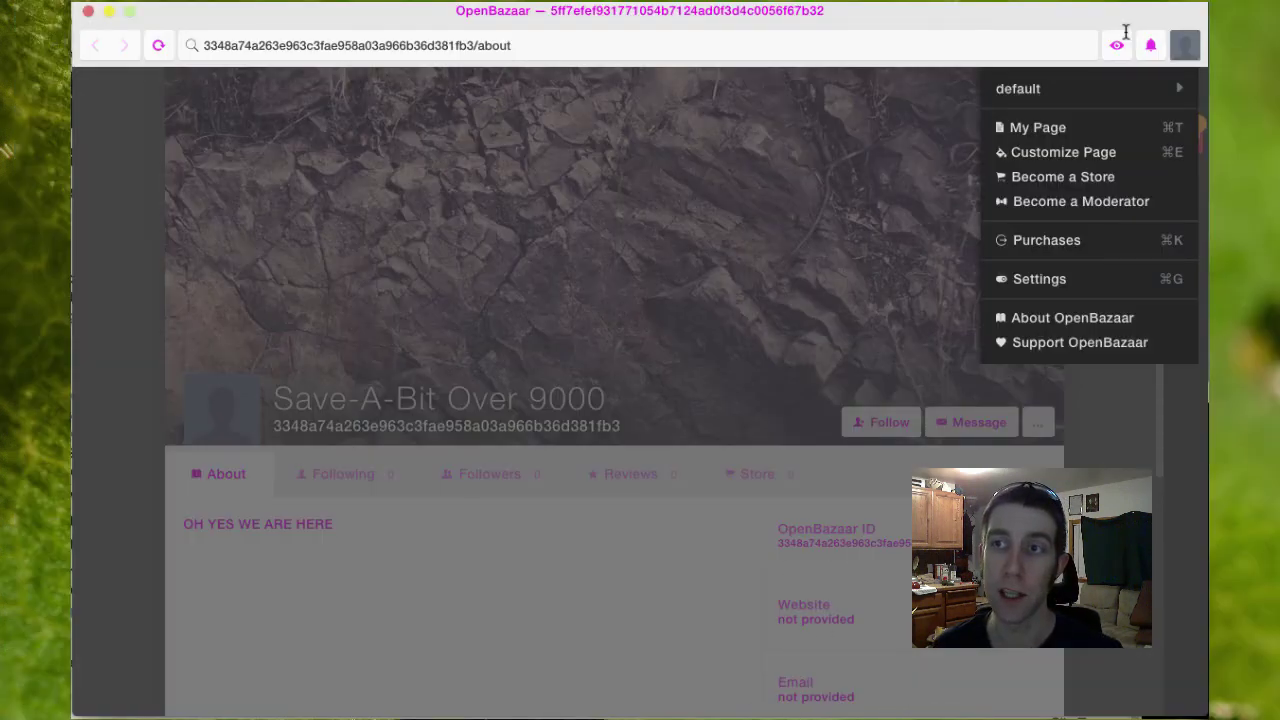
mouse_move(1060, 88)
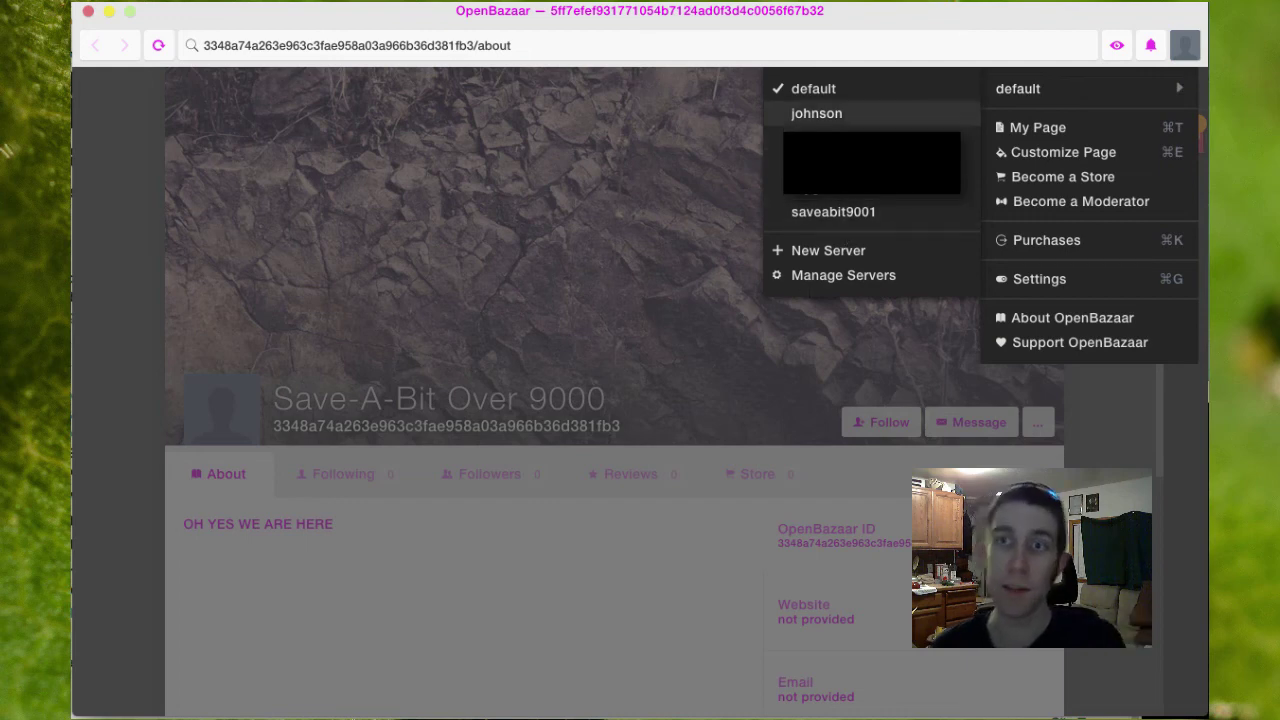
left_click(900, 211)
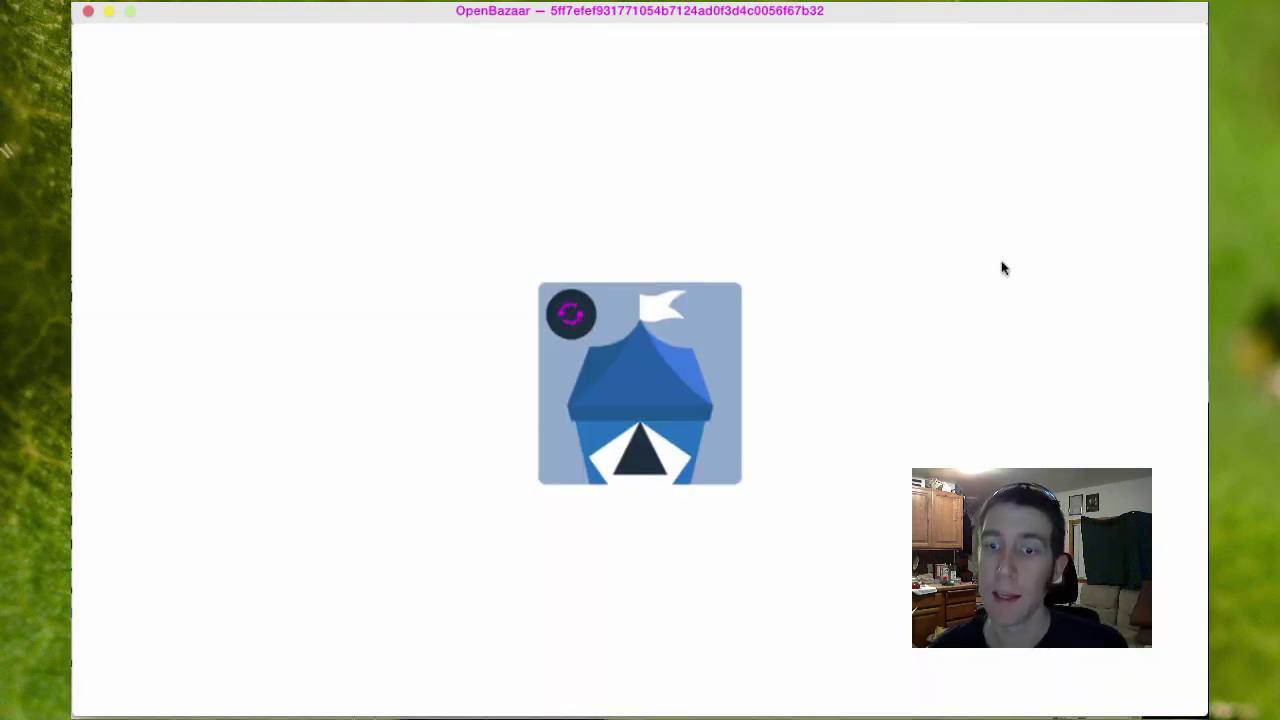
right_click(889, 712)
Uncheck new_order notifications, leaving follow off, and save the instance's notification settings.
left_click(930, 694)
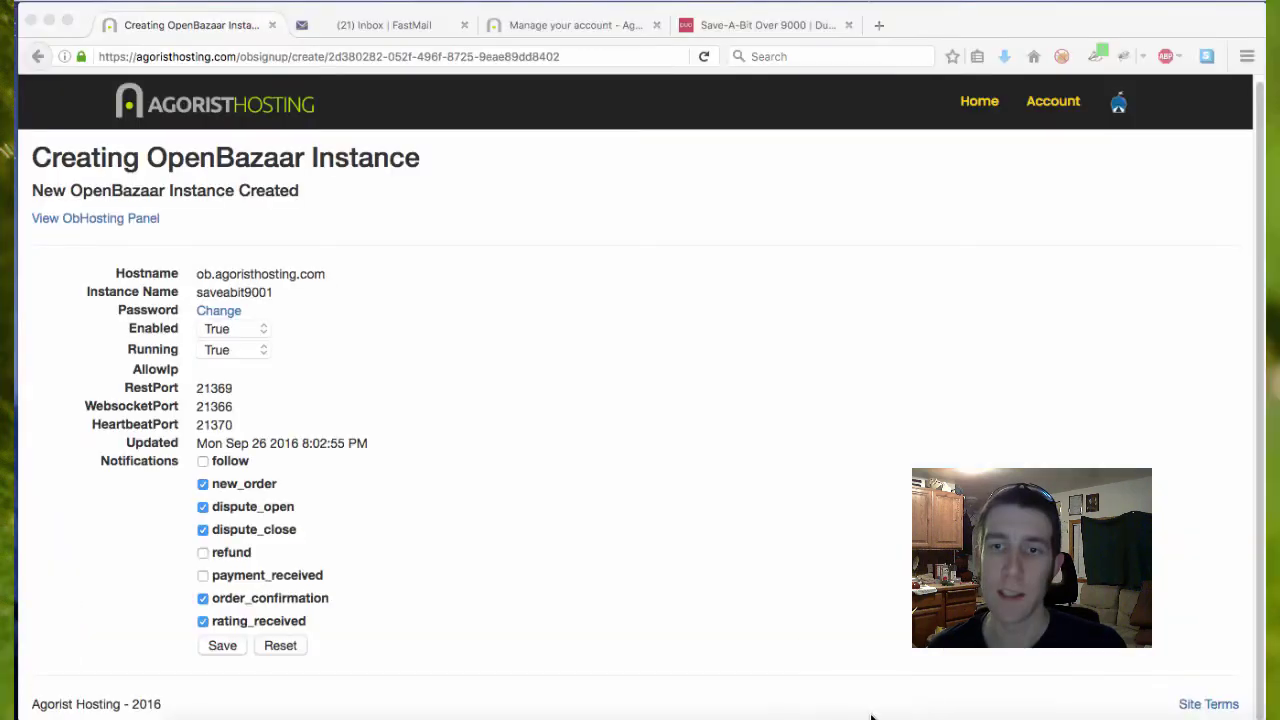
left_click(366, 27)
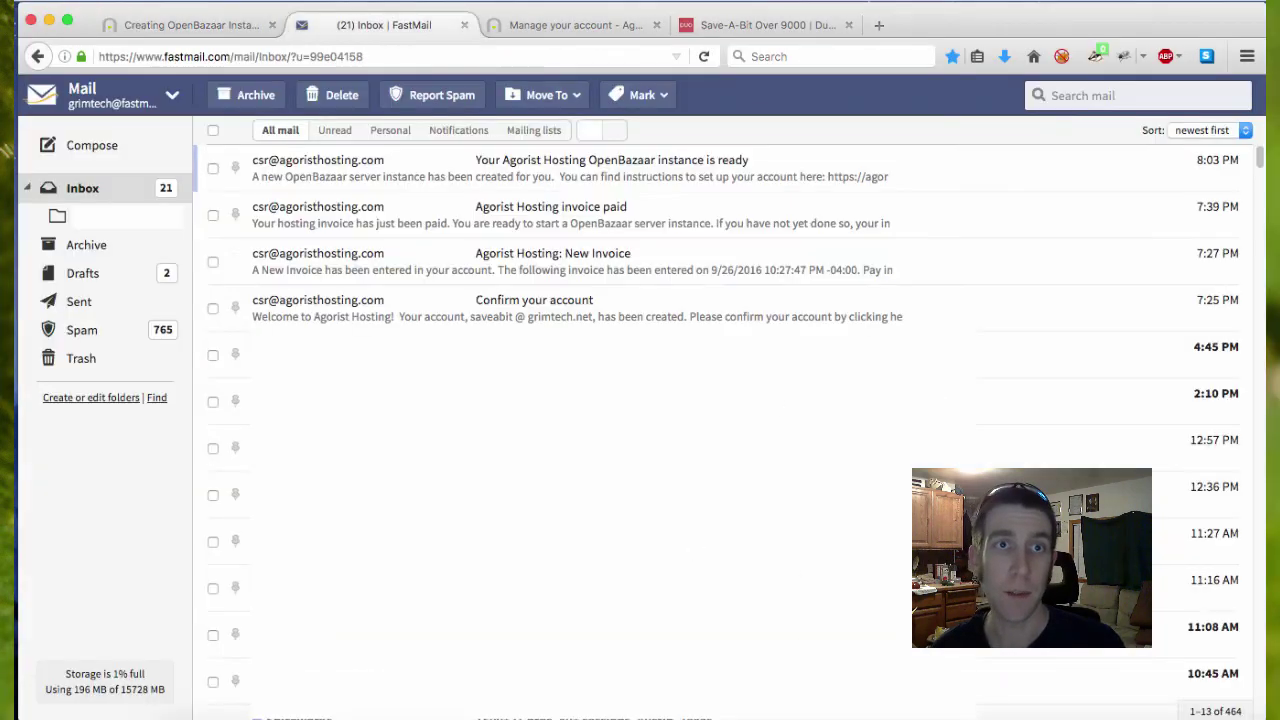
left_click(190, 25)
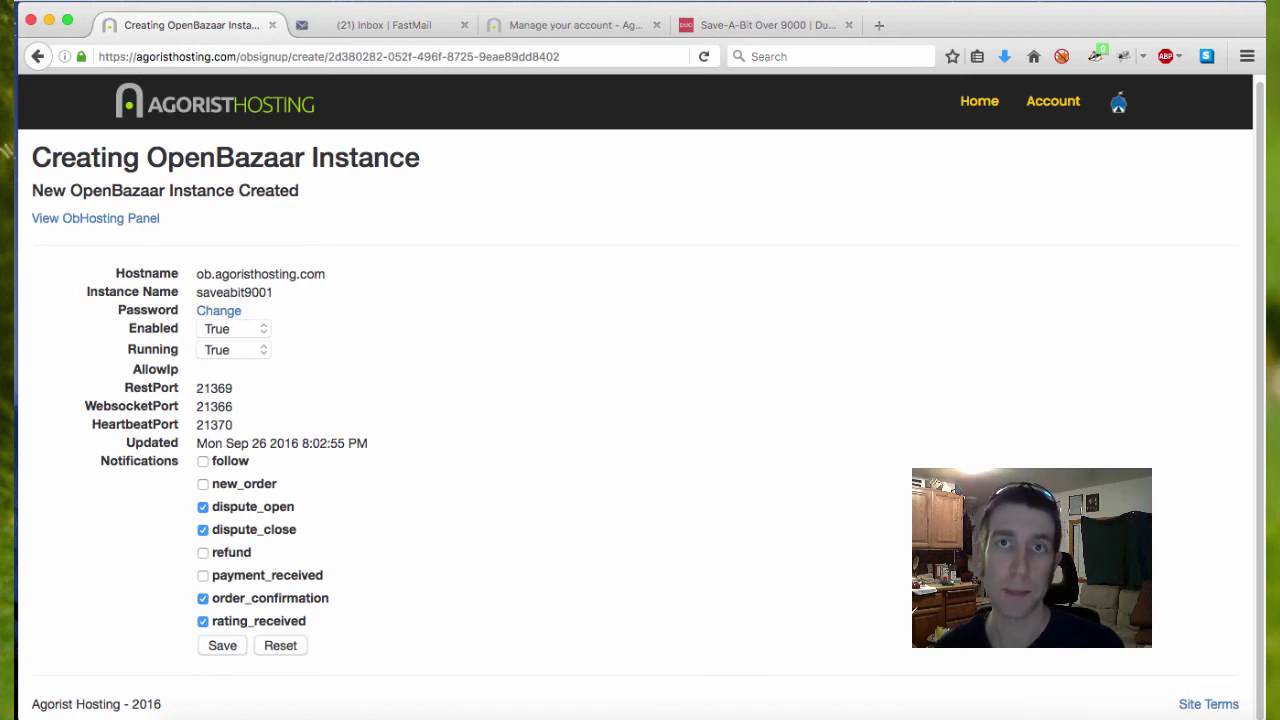
left_click(203, 483)
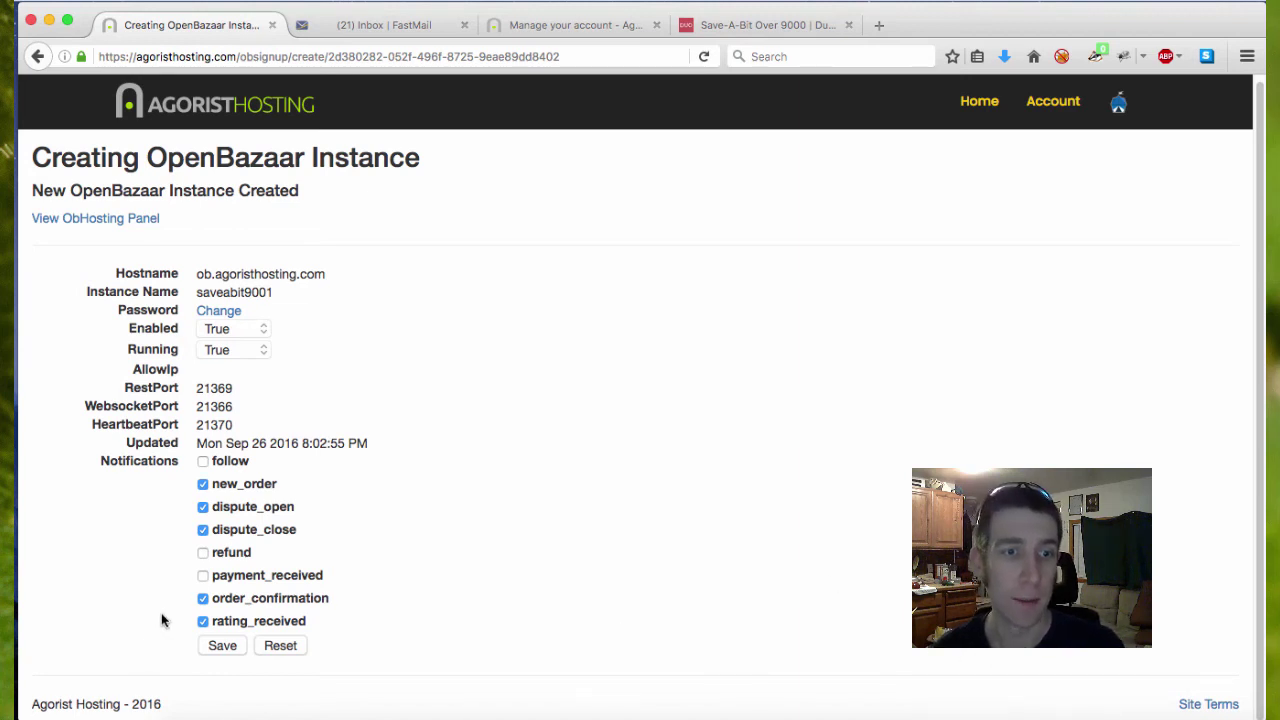
left_click(203, 461)
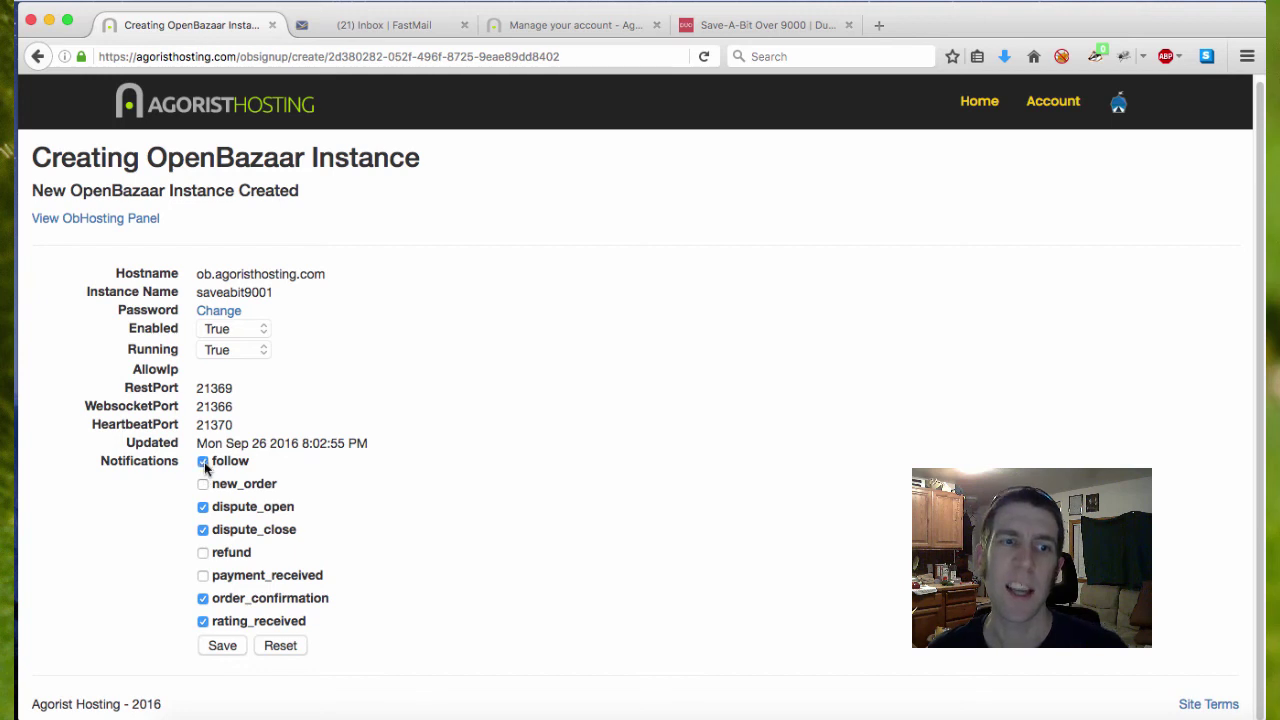
left_click(203, 463)
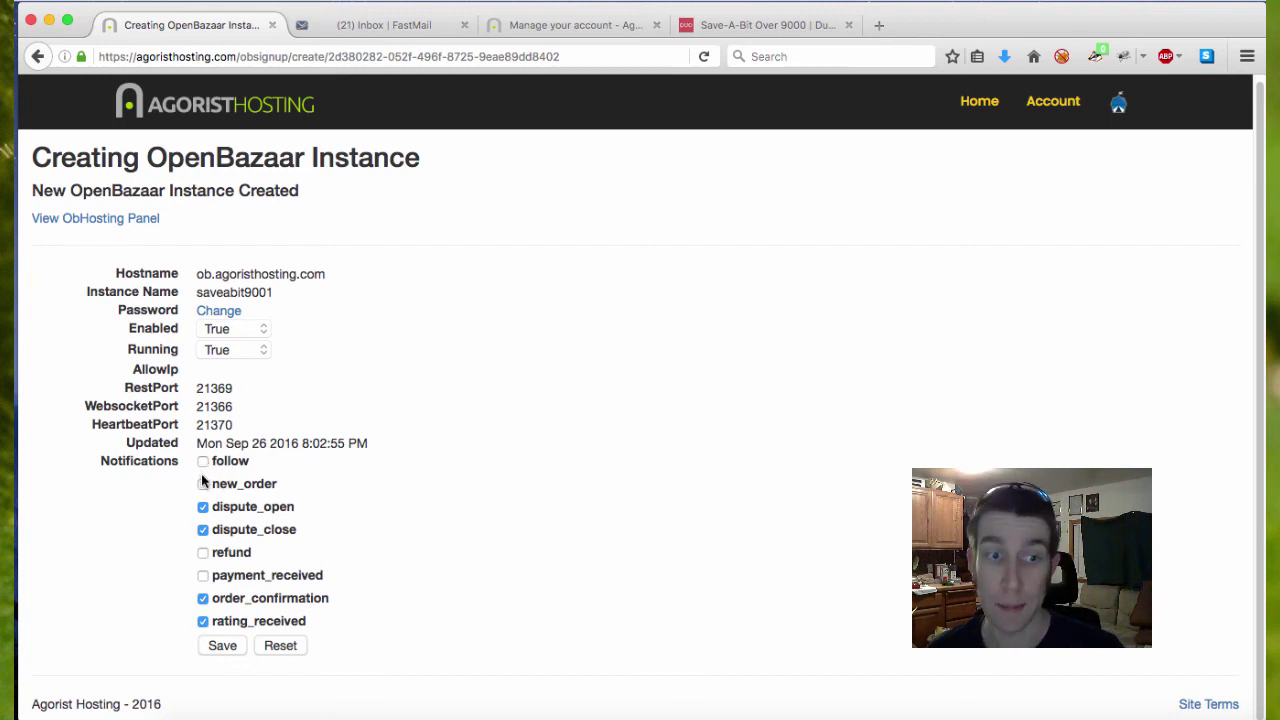
left_click(202, 463)
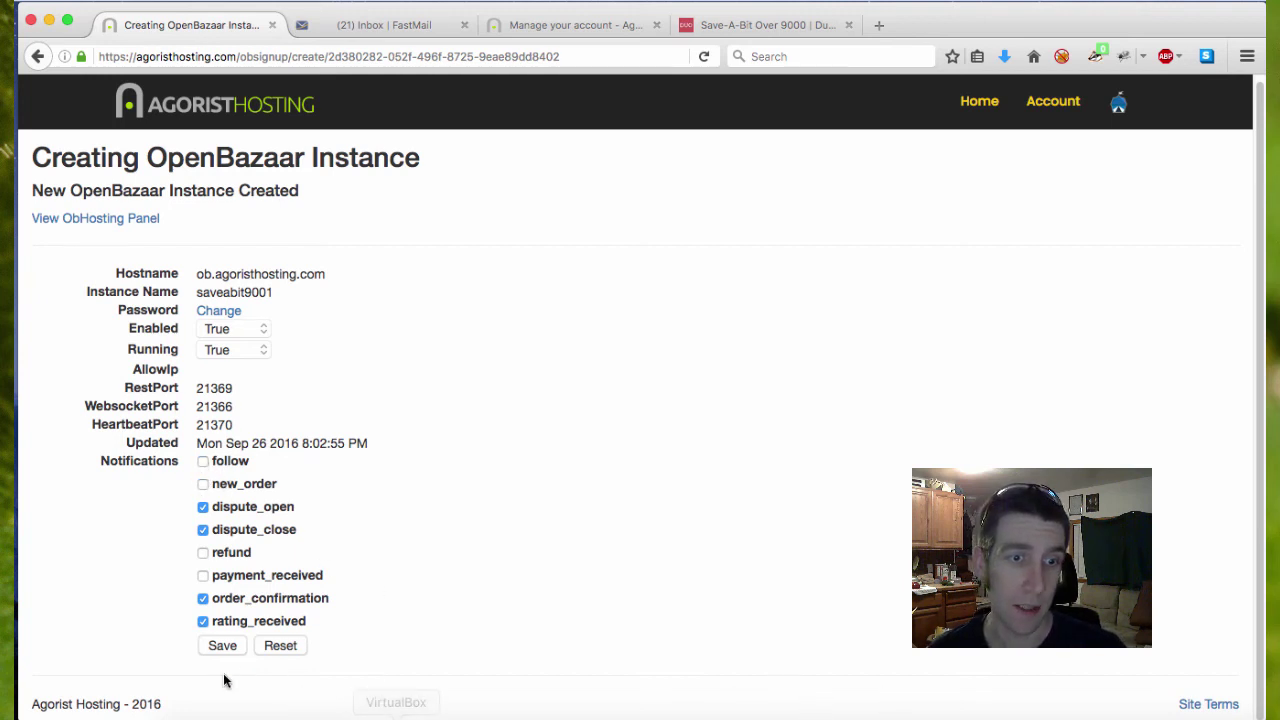
left_click(222, 645)
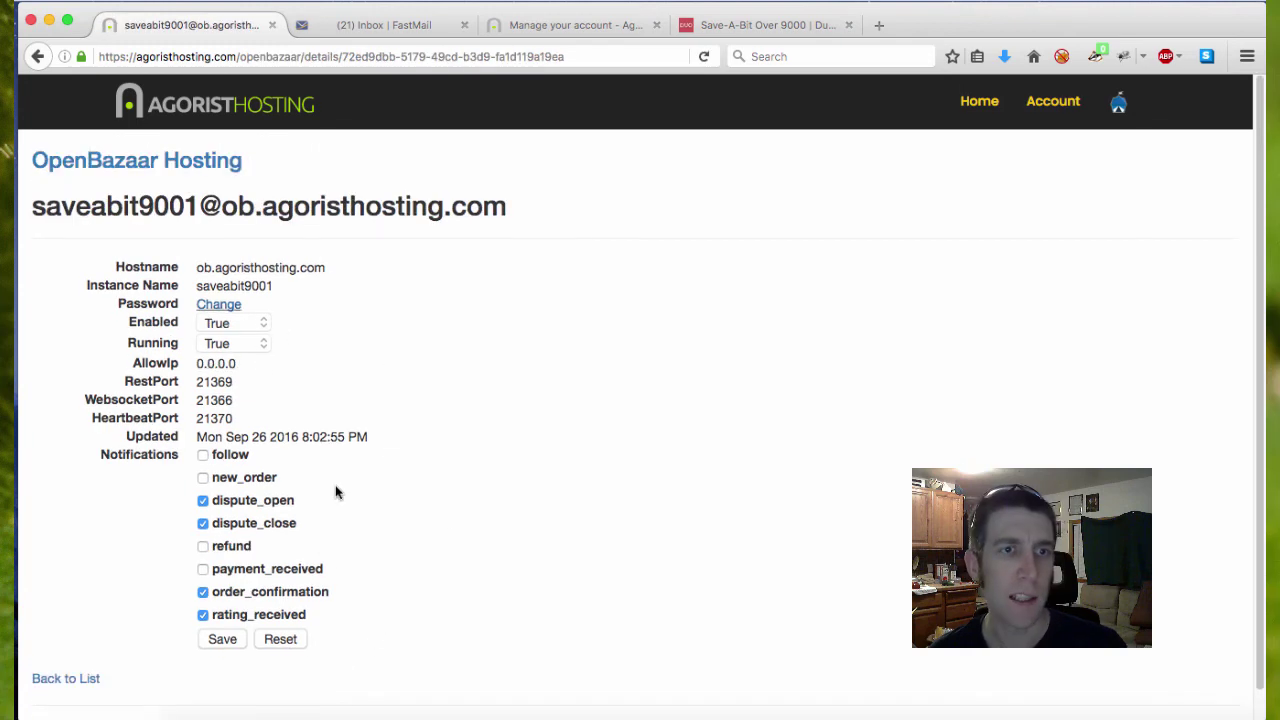
Go back to the OpenBazaar Hosting list and highlight the saveabit9001 hostname and instance name.
left_click(172, 164)
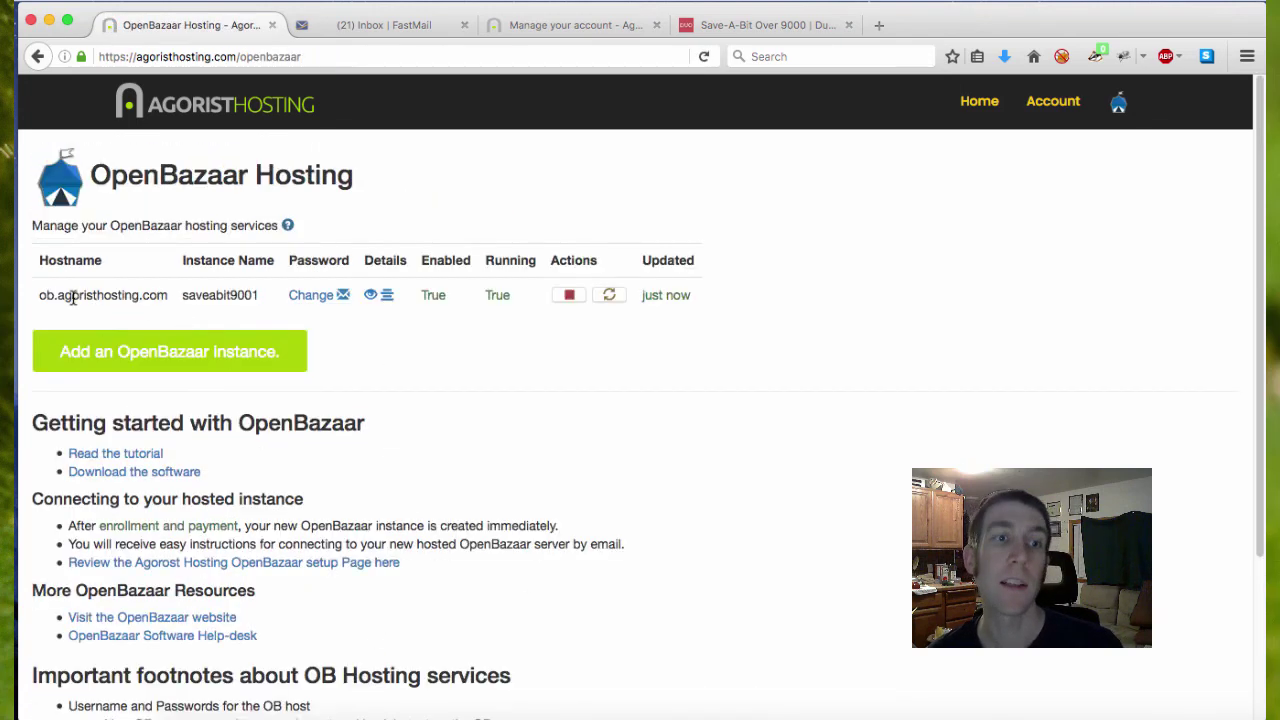
left_click_drag(40, 293, 225, 307)
left_click(225, 307)
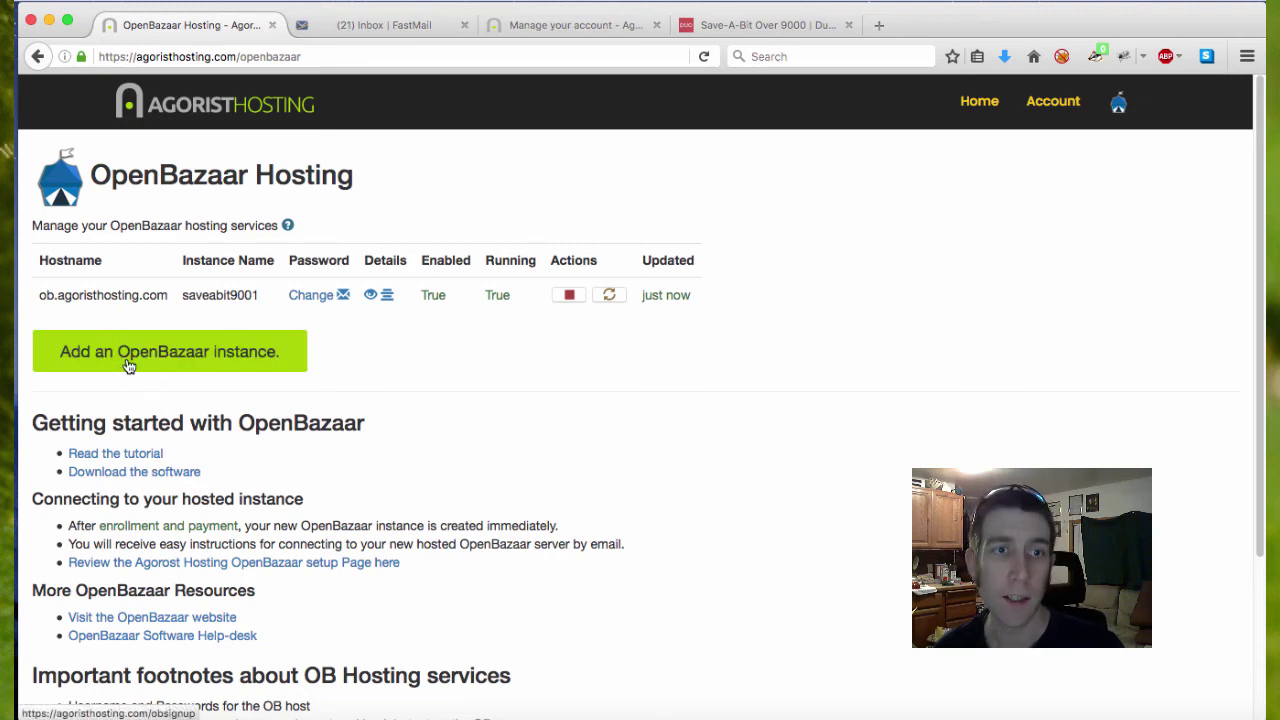
Resend the saveabit9001 welcome email and review its credentials in the new 8:14 PM FastMail message.
left_click(346, 296)
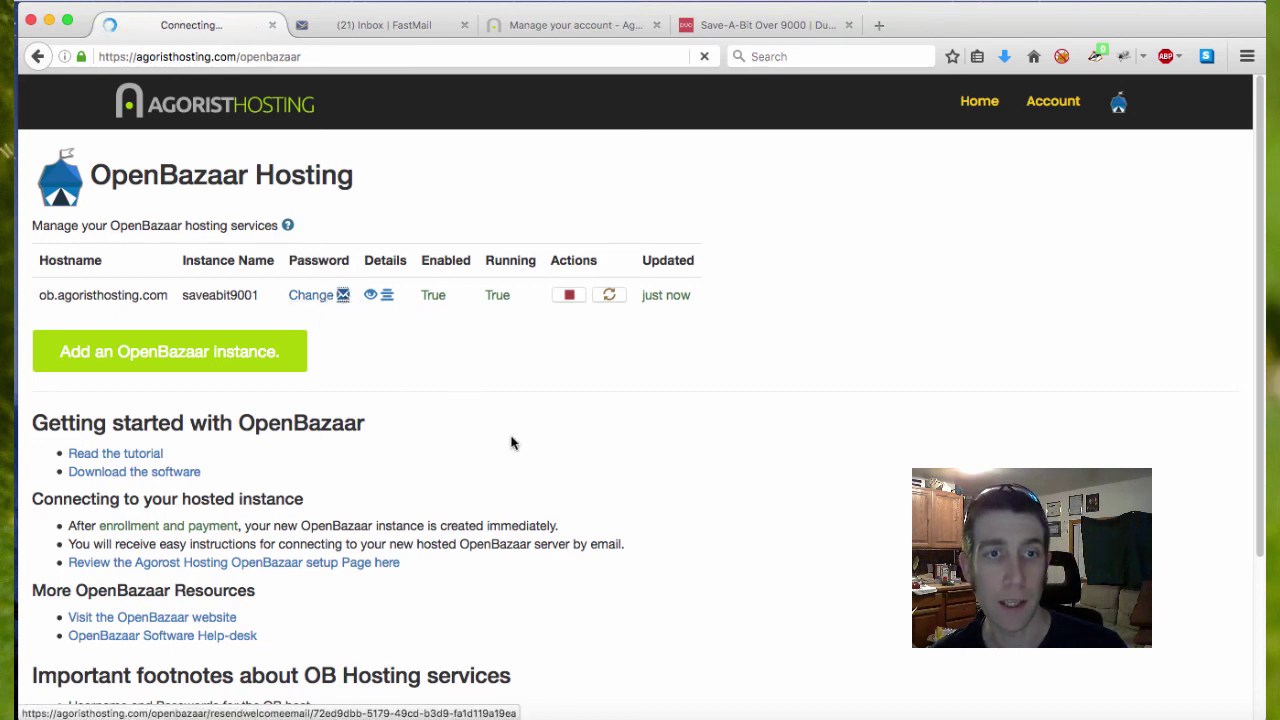
left_click(384, 25)
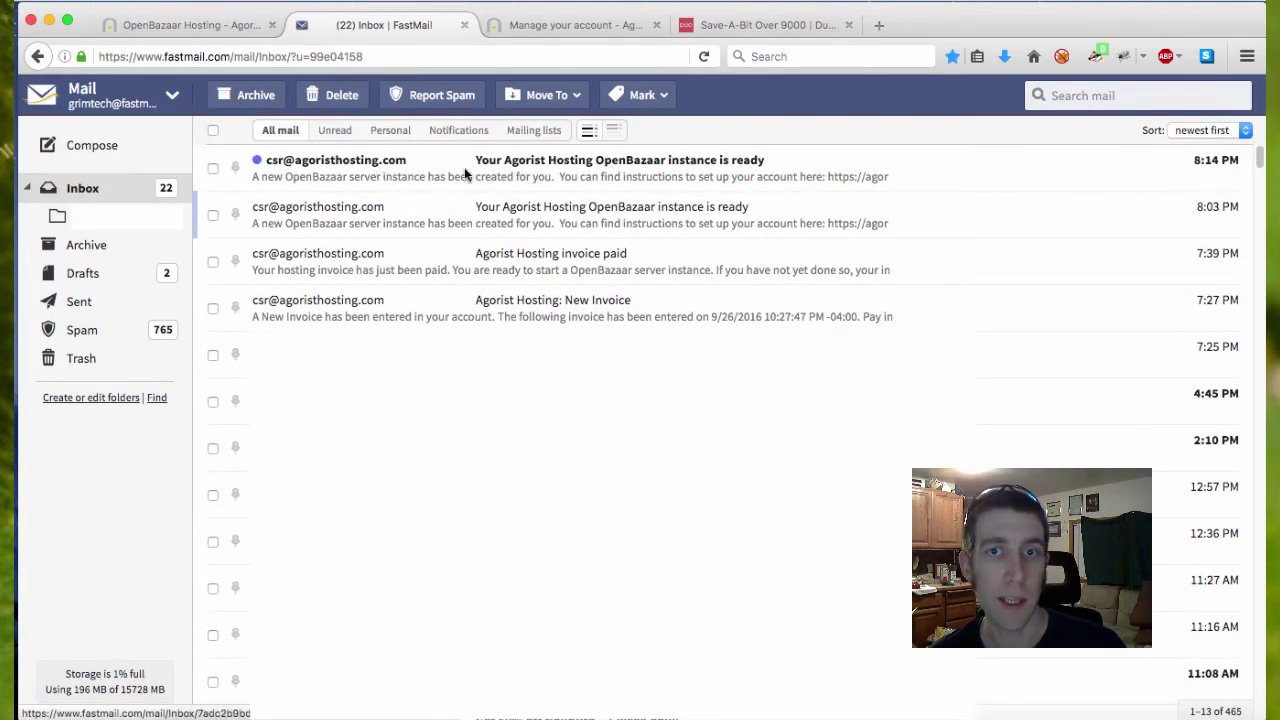
left_click(683, 186)
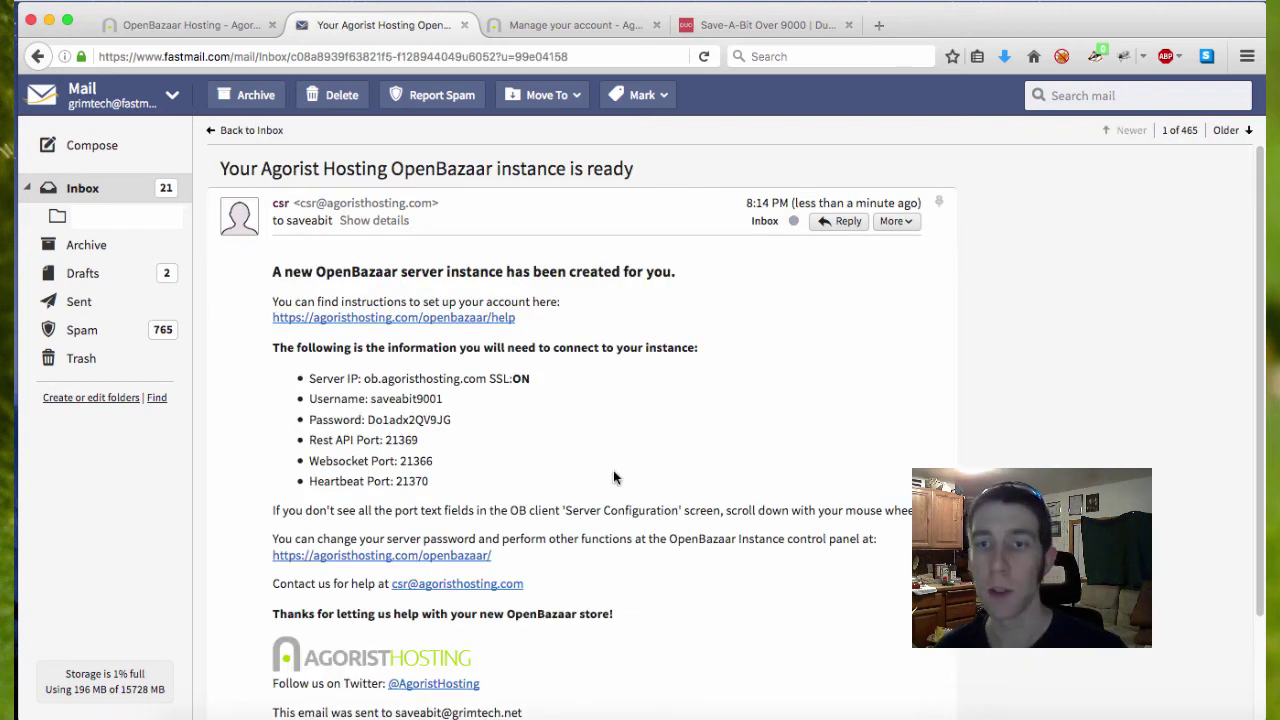
left_click_drag(417, 440, 368, 420)
left_click(407, 423)
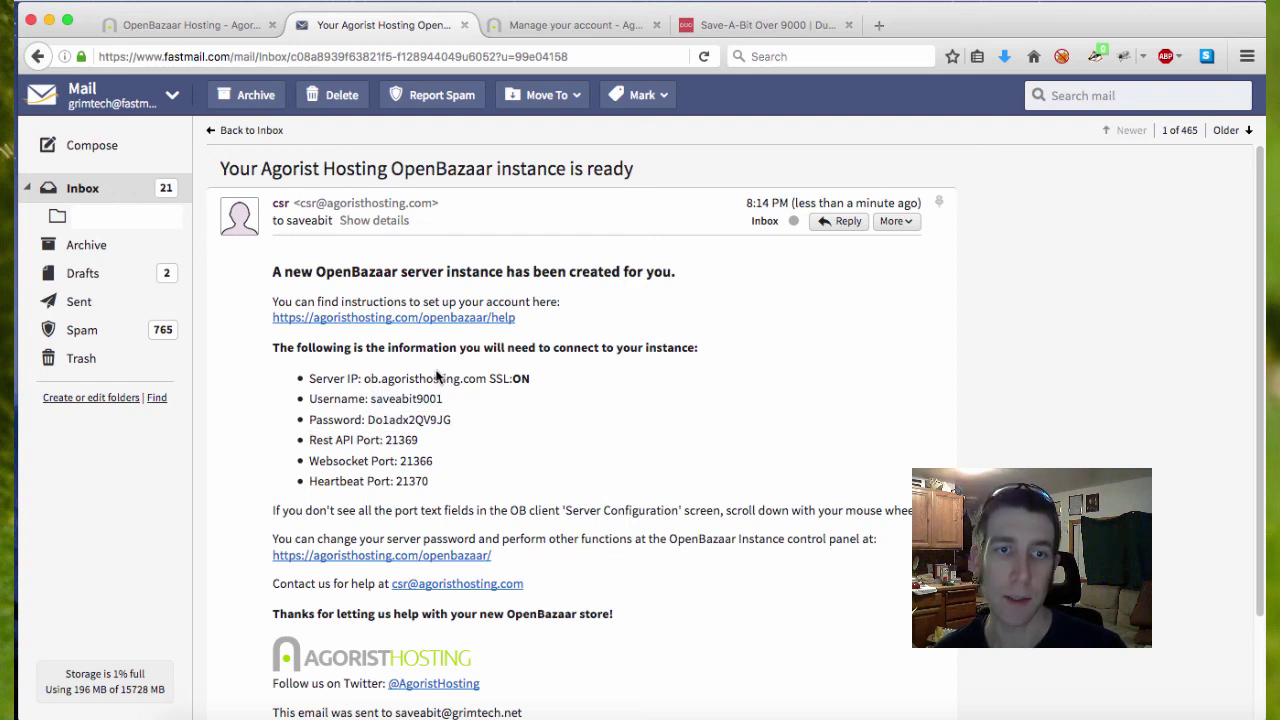
left_click(167, 30)
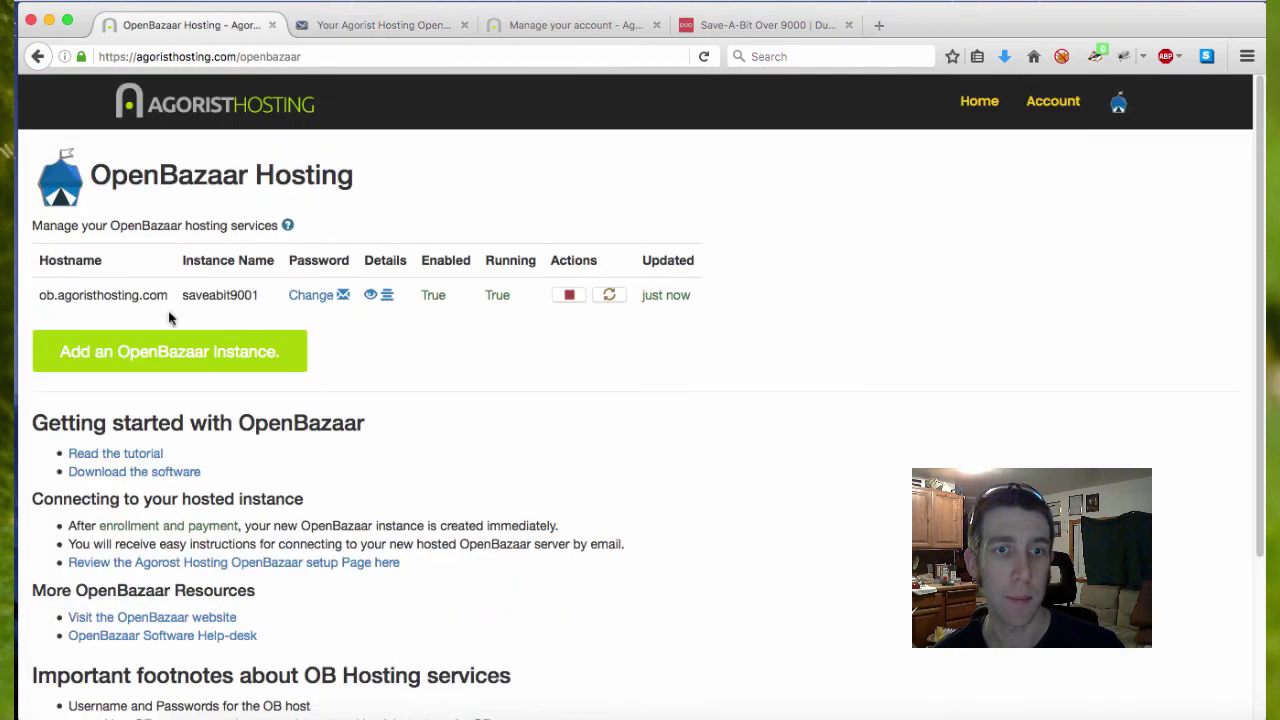
left_click(369, 298)
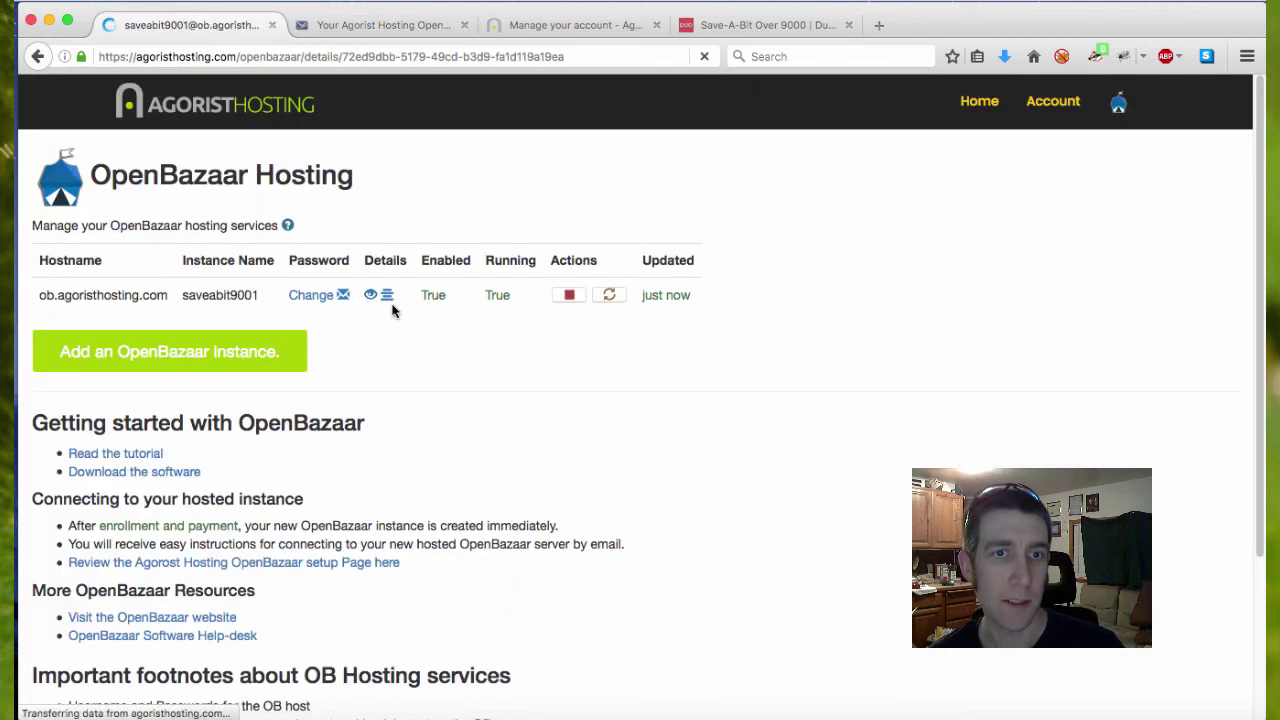
scroll(430, 458, "down", 1)
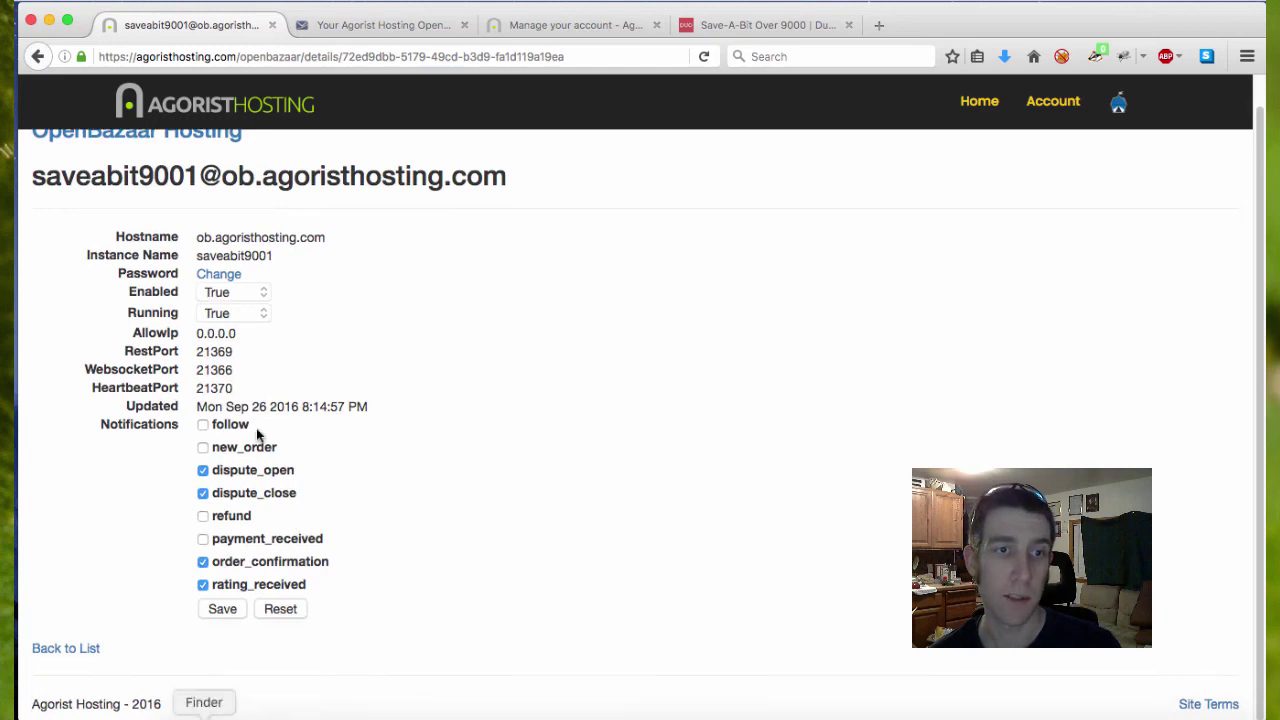
left_click(37, 57)
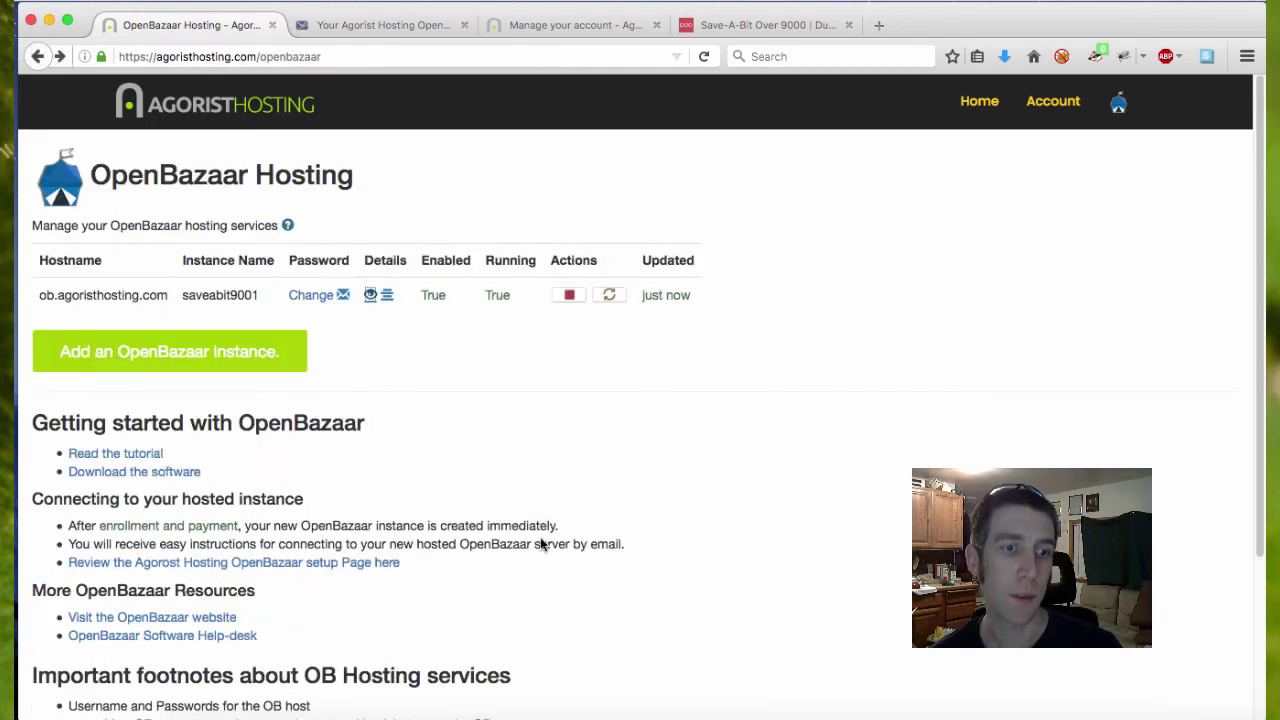
left_click(388, 298)
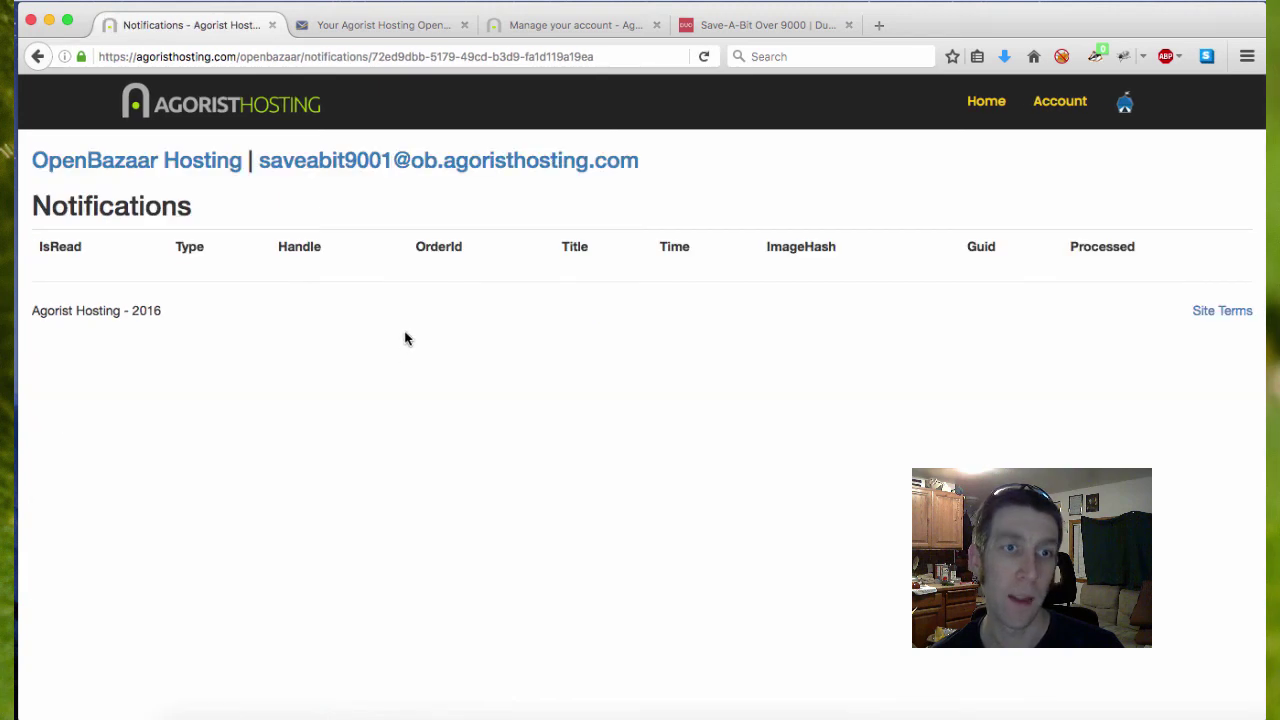
key("super+Left")
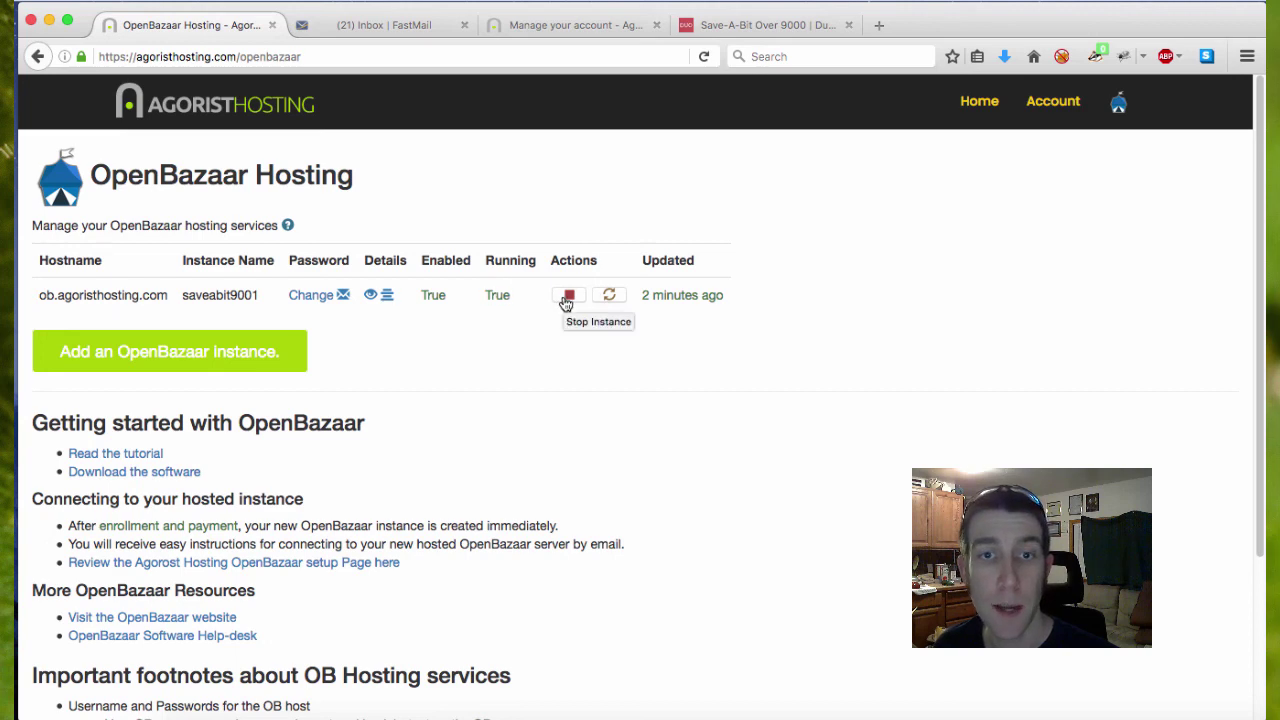
Restart the saveabit9001 instance from its row's Actions column.
left_click(609, 296)
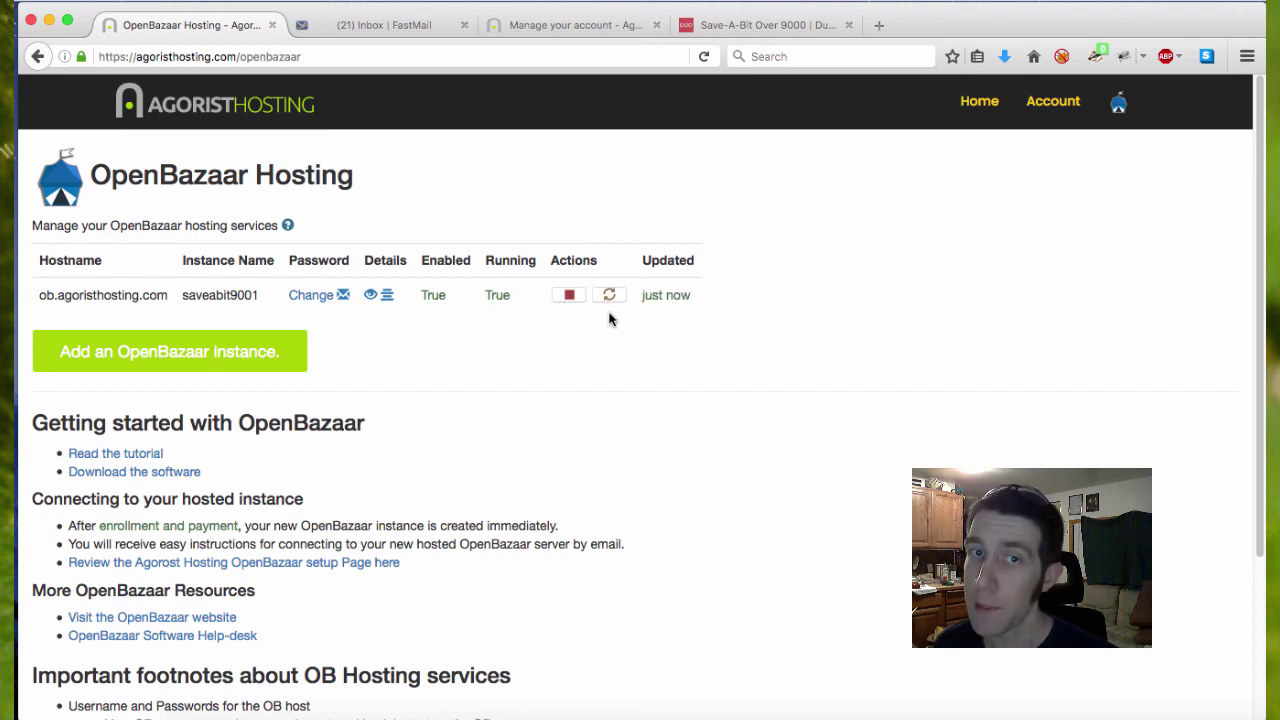